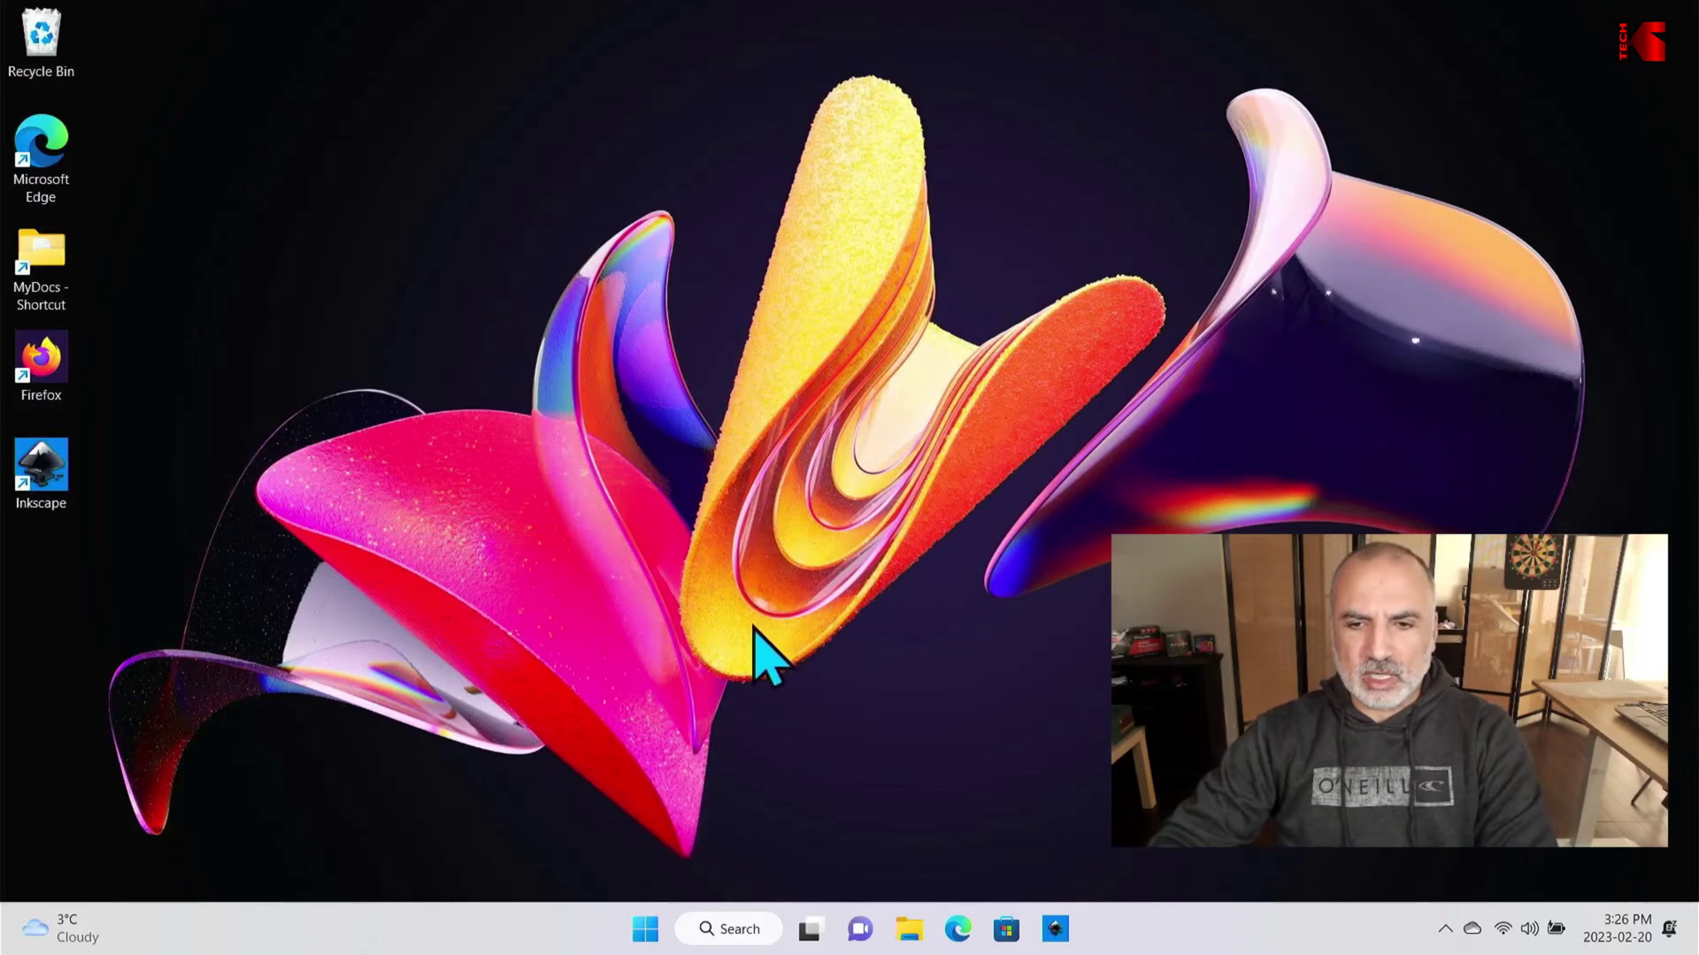
Step: In Firefox, go to sysinternals.com and download Disk2vhd.zip from the File and Disk Utilities Disk2vhd page
double_click(66, 374)
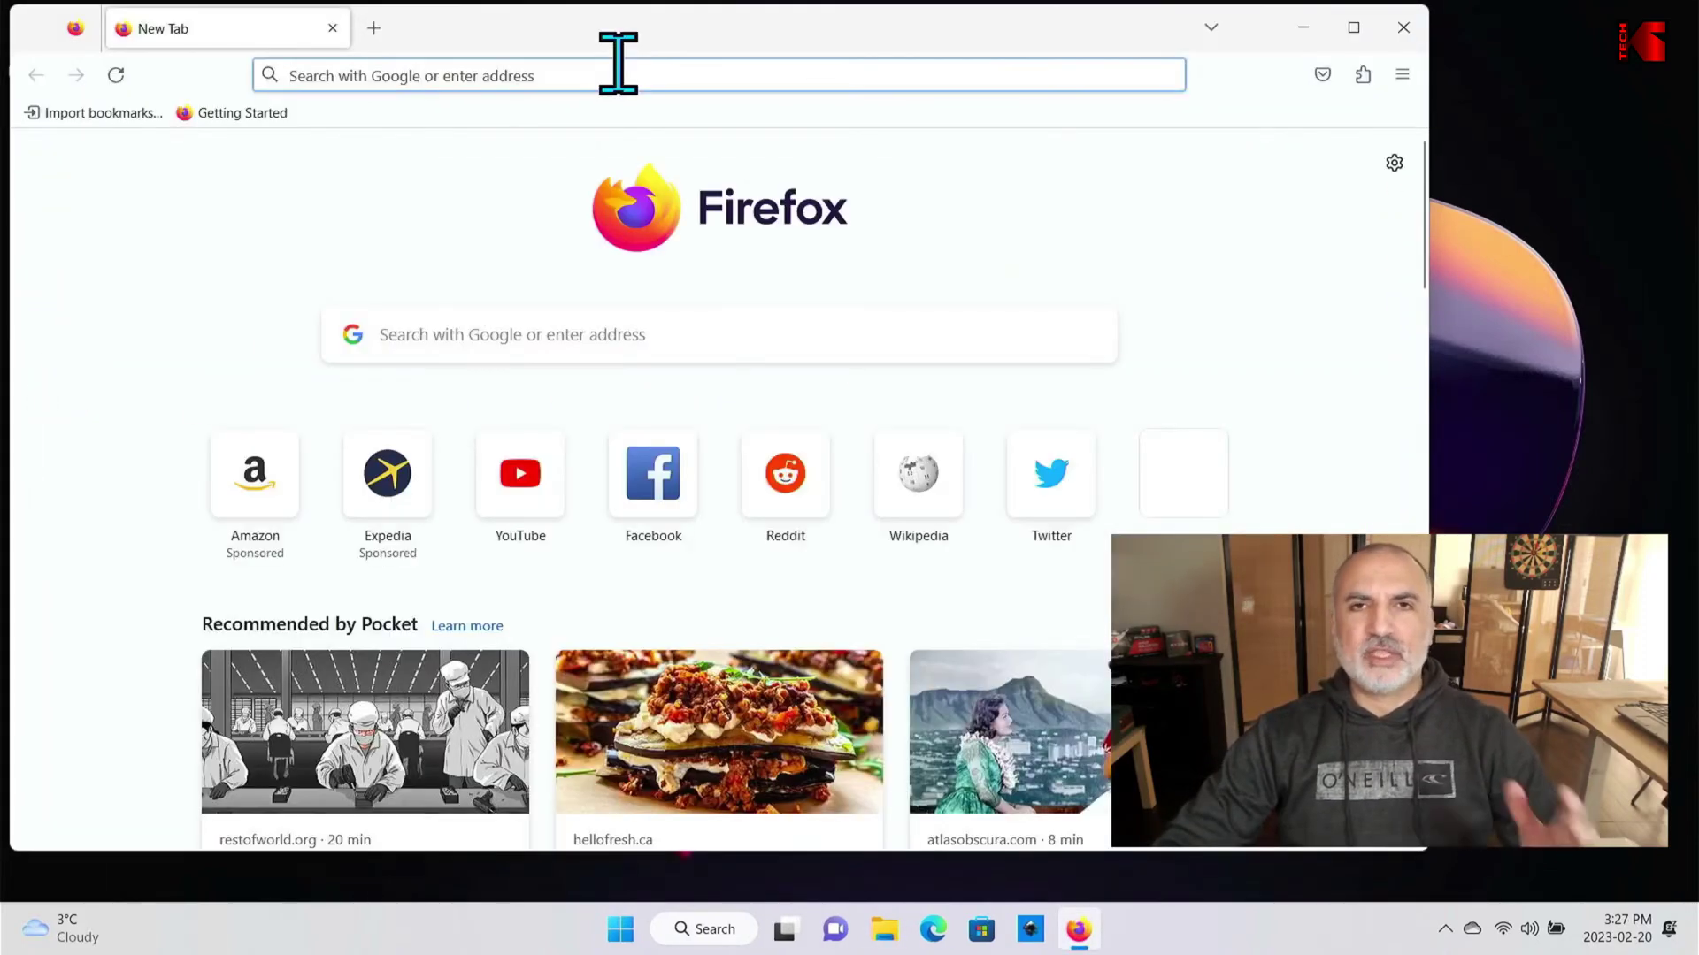
left_click(619, 64)
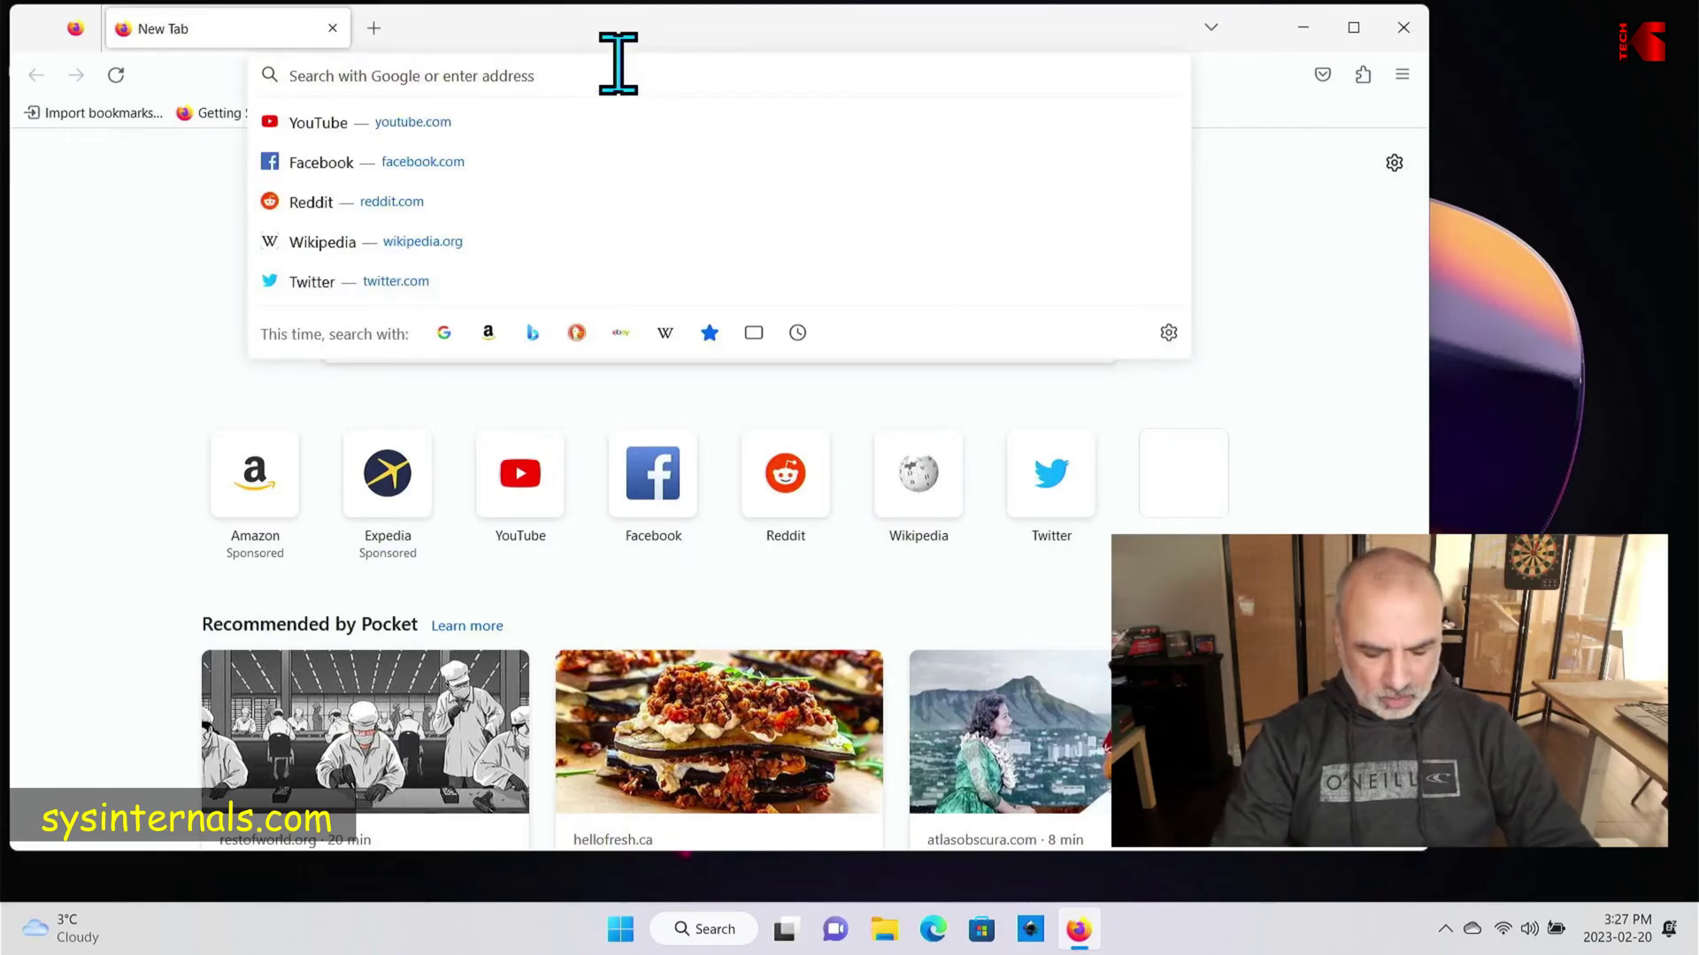
type("sysinternals.com")
key("Return")
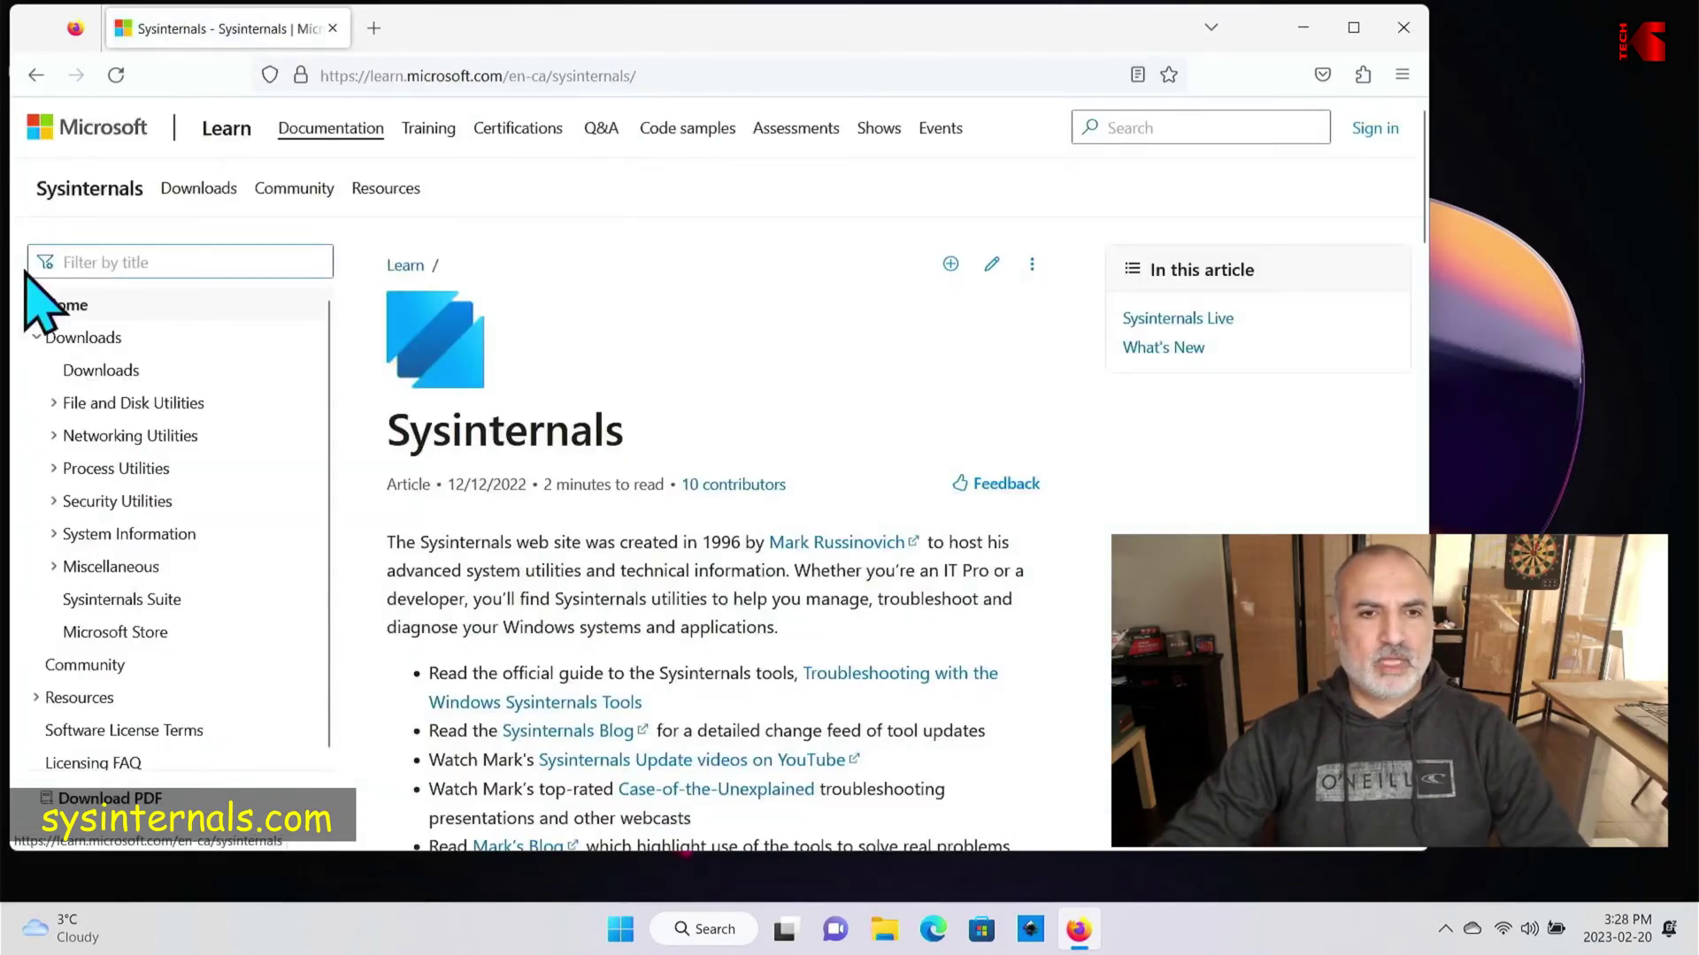
left_click(55, 404)
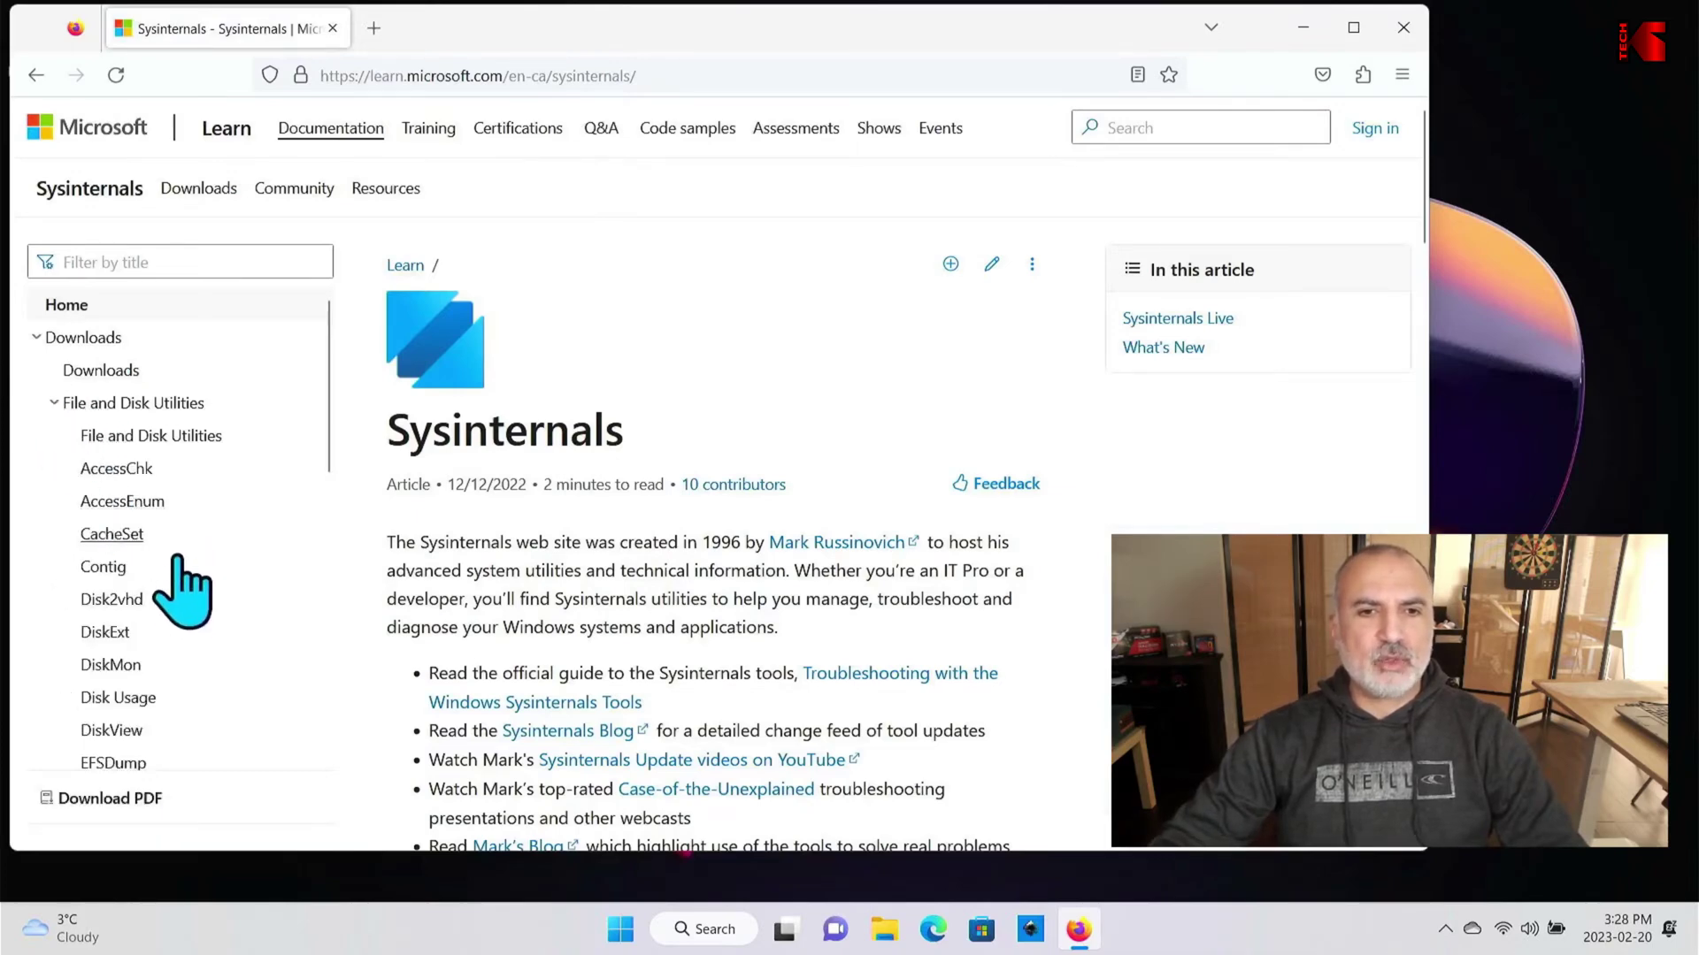
left_click(125, 609)
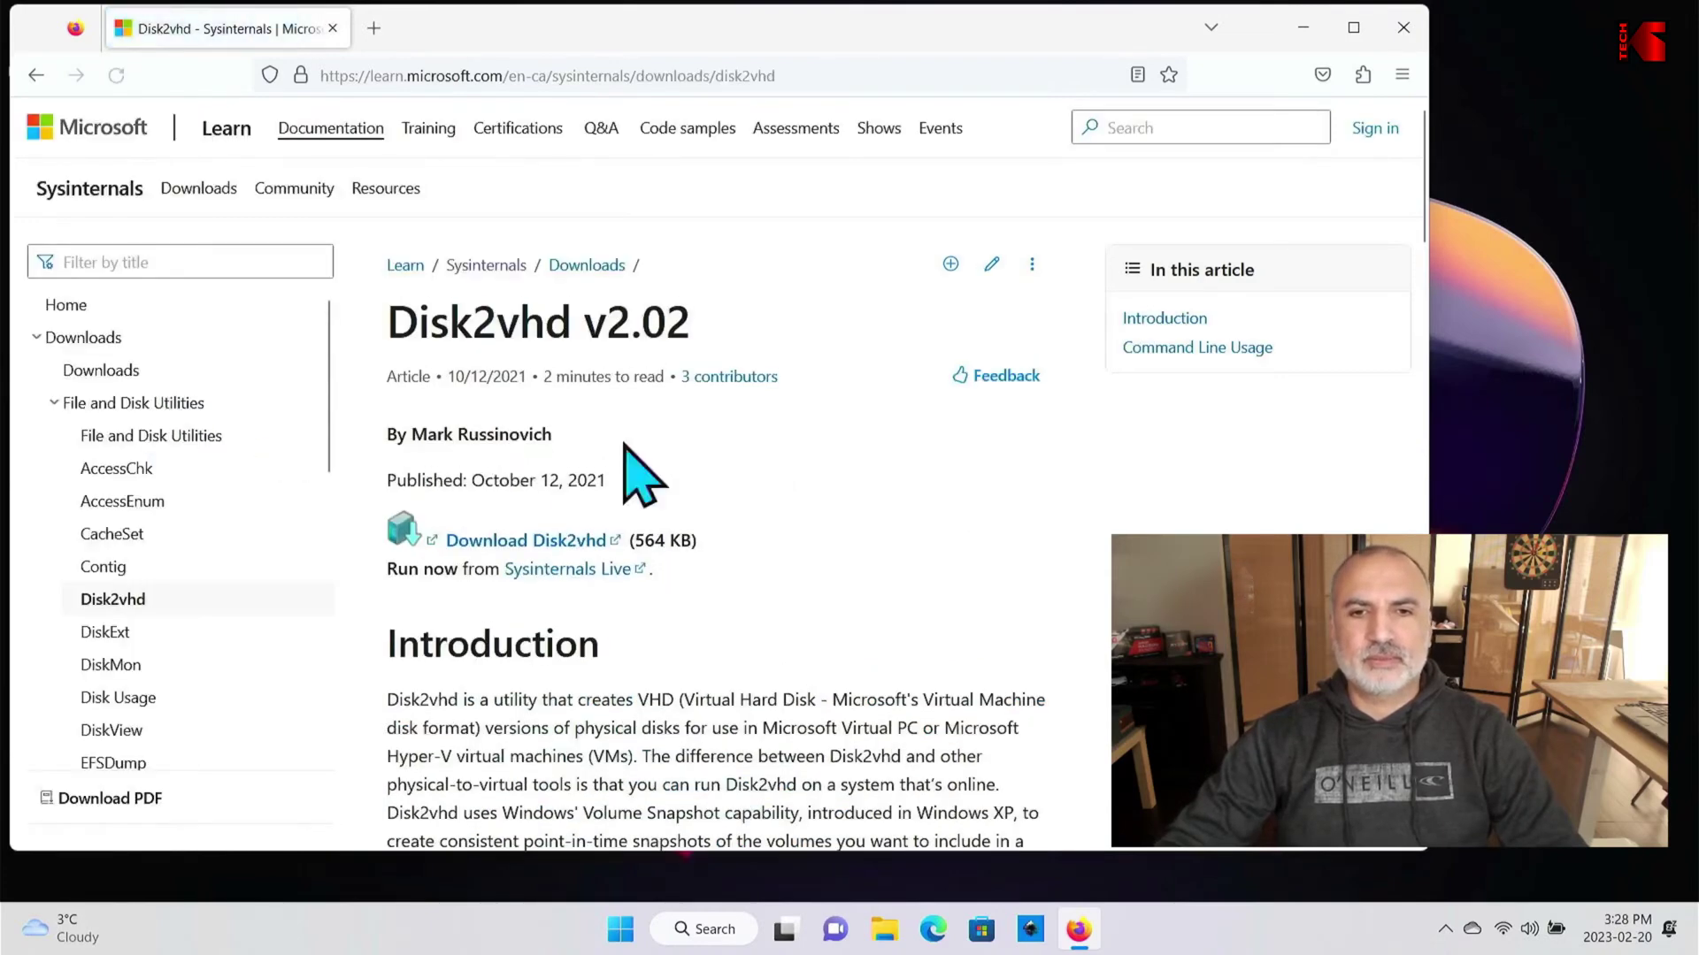
left_click(510, 549)
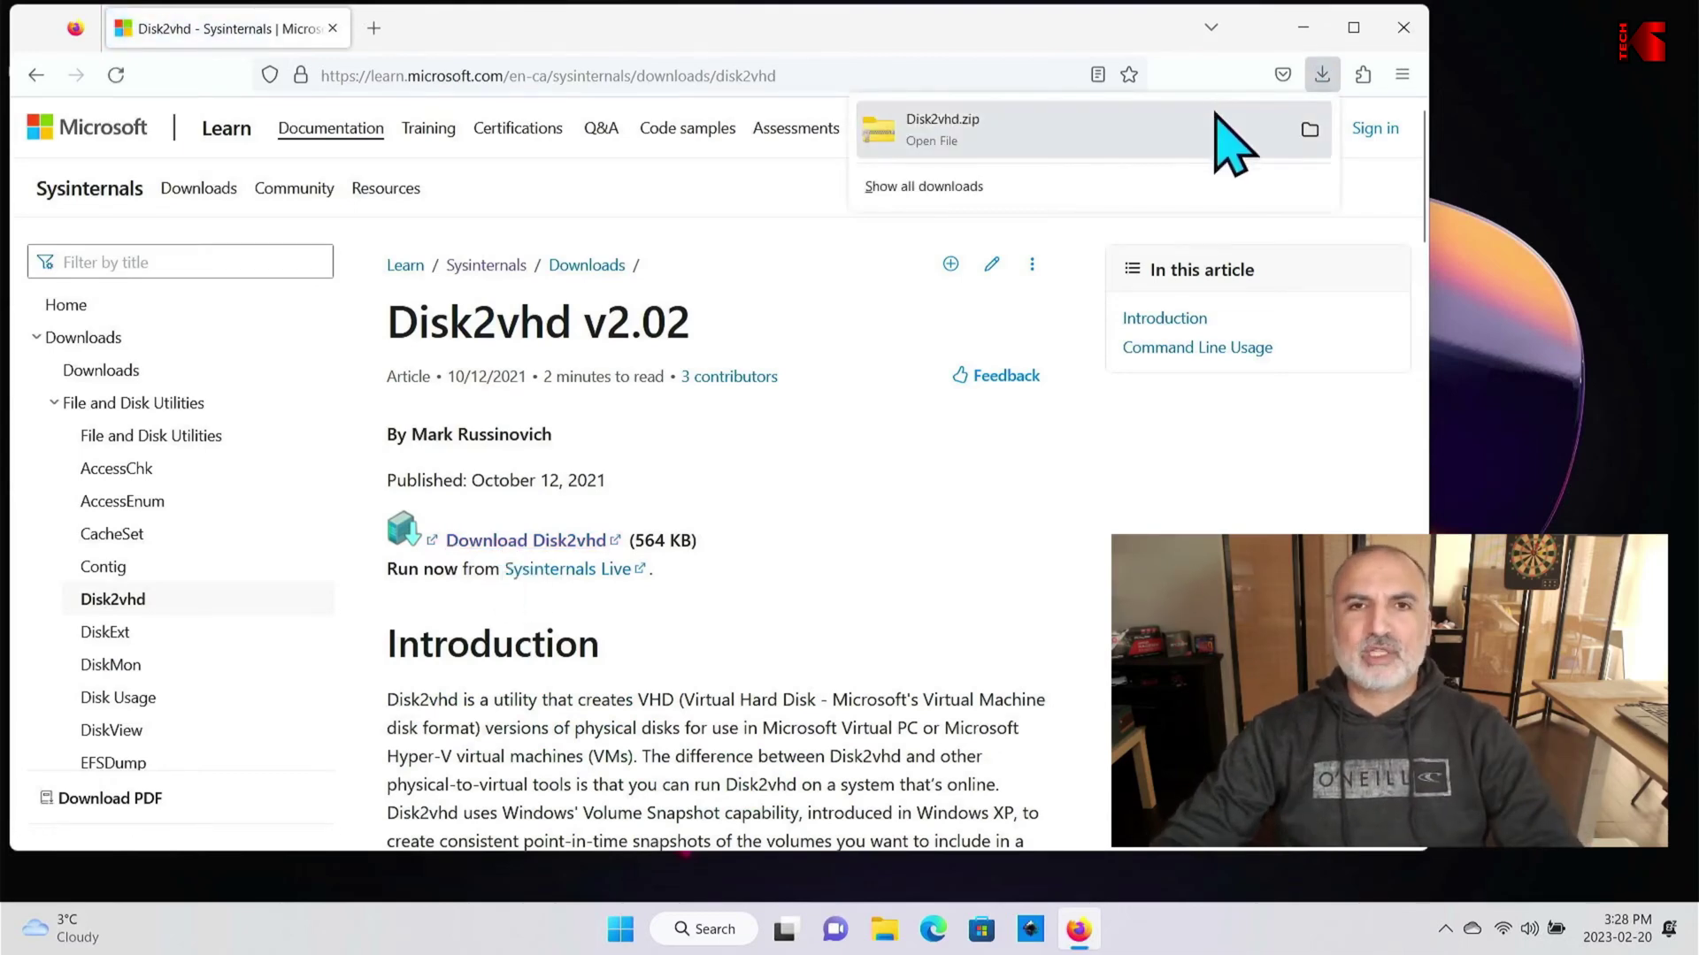
Step: Extract Disk2vhd.zip in Downloads into its own Disk2vhd folder
left_click(1309, 130)
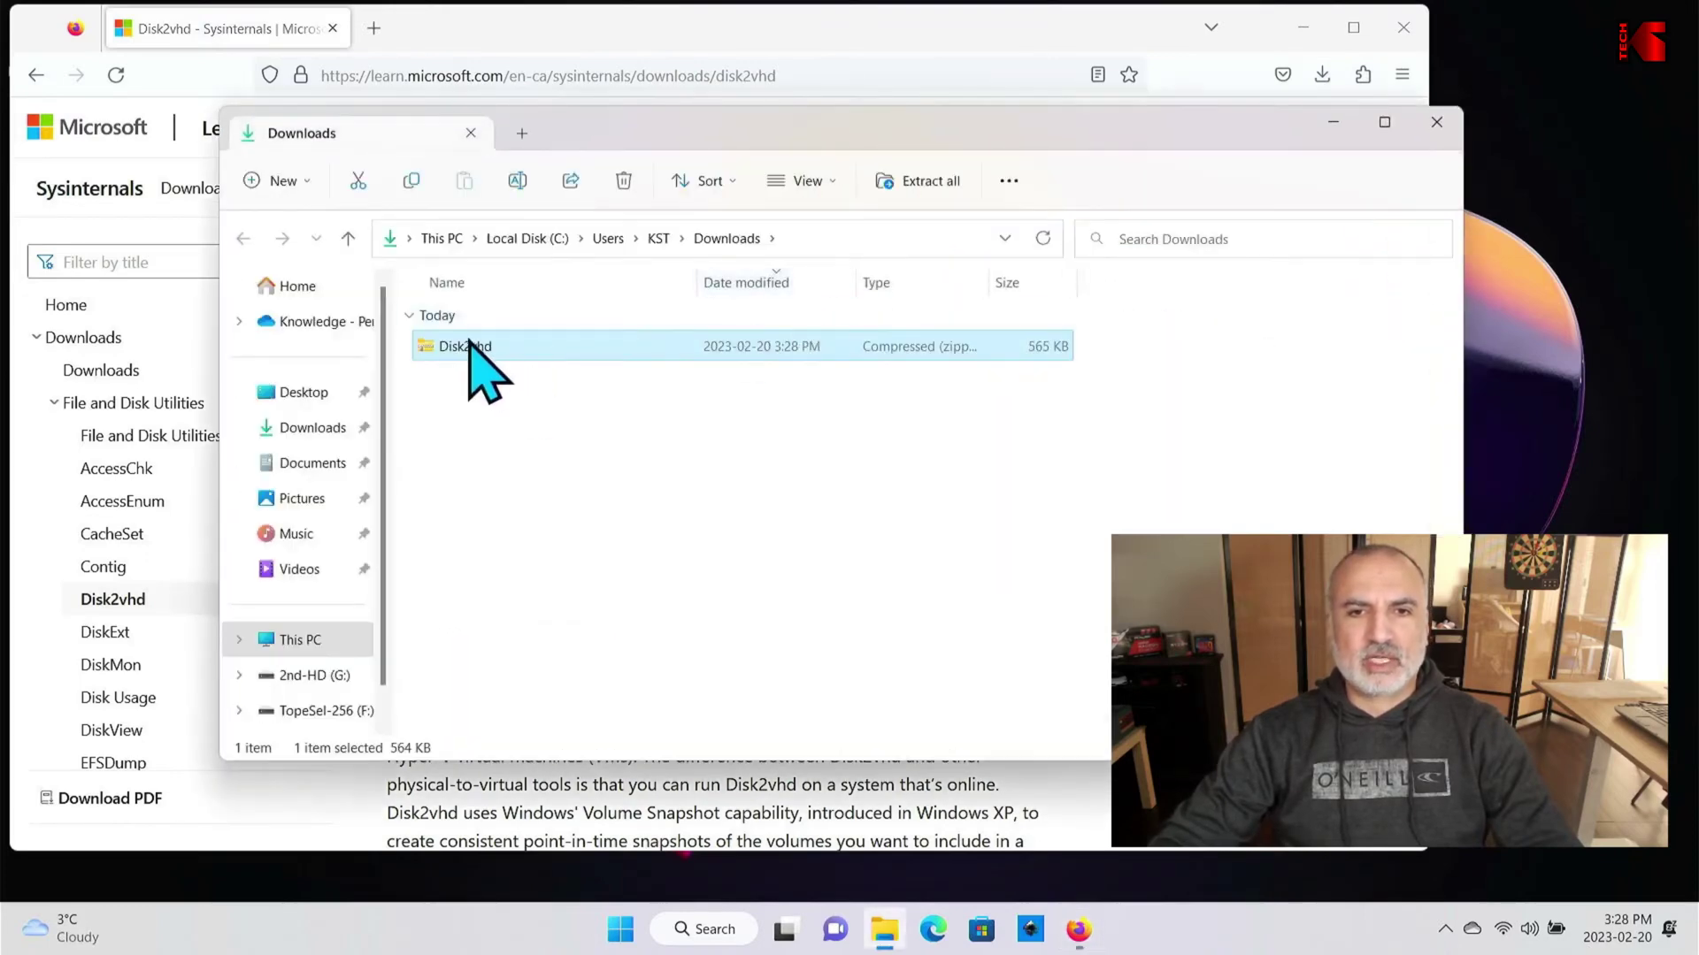
right_click(468, 347)
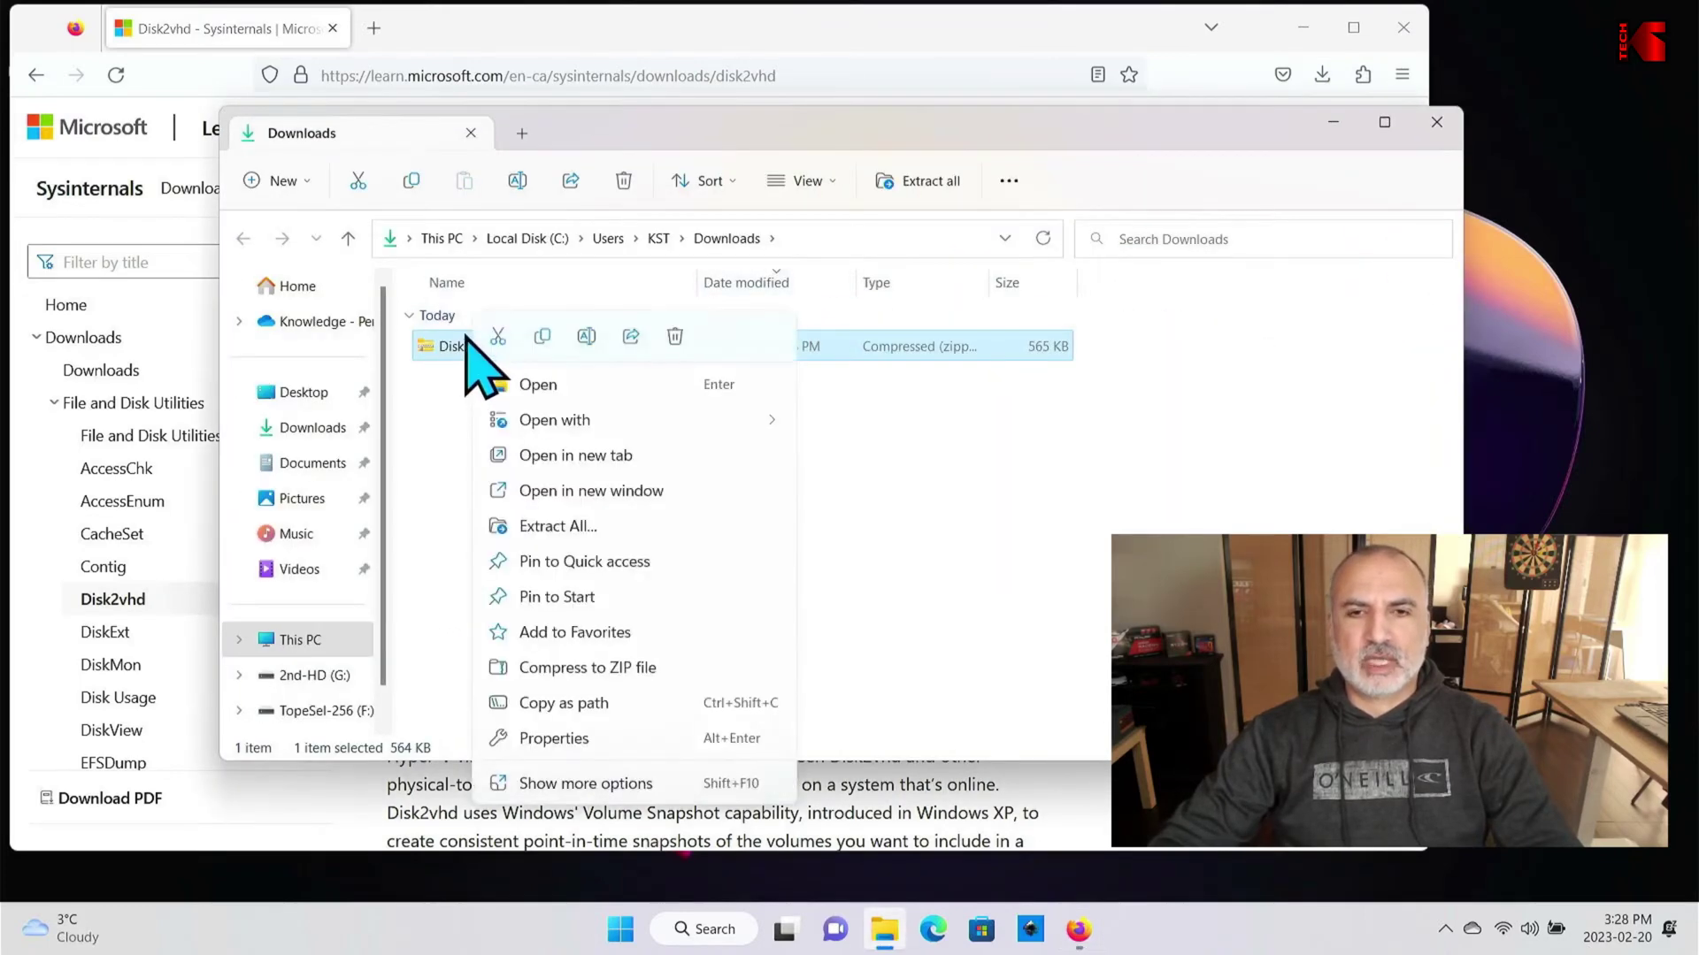
left_click(559, 527)
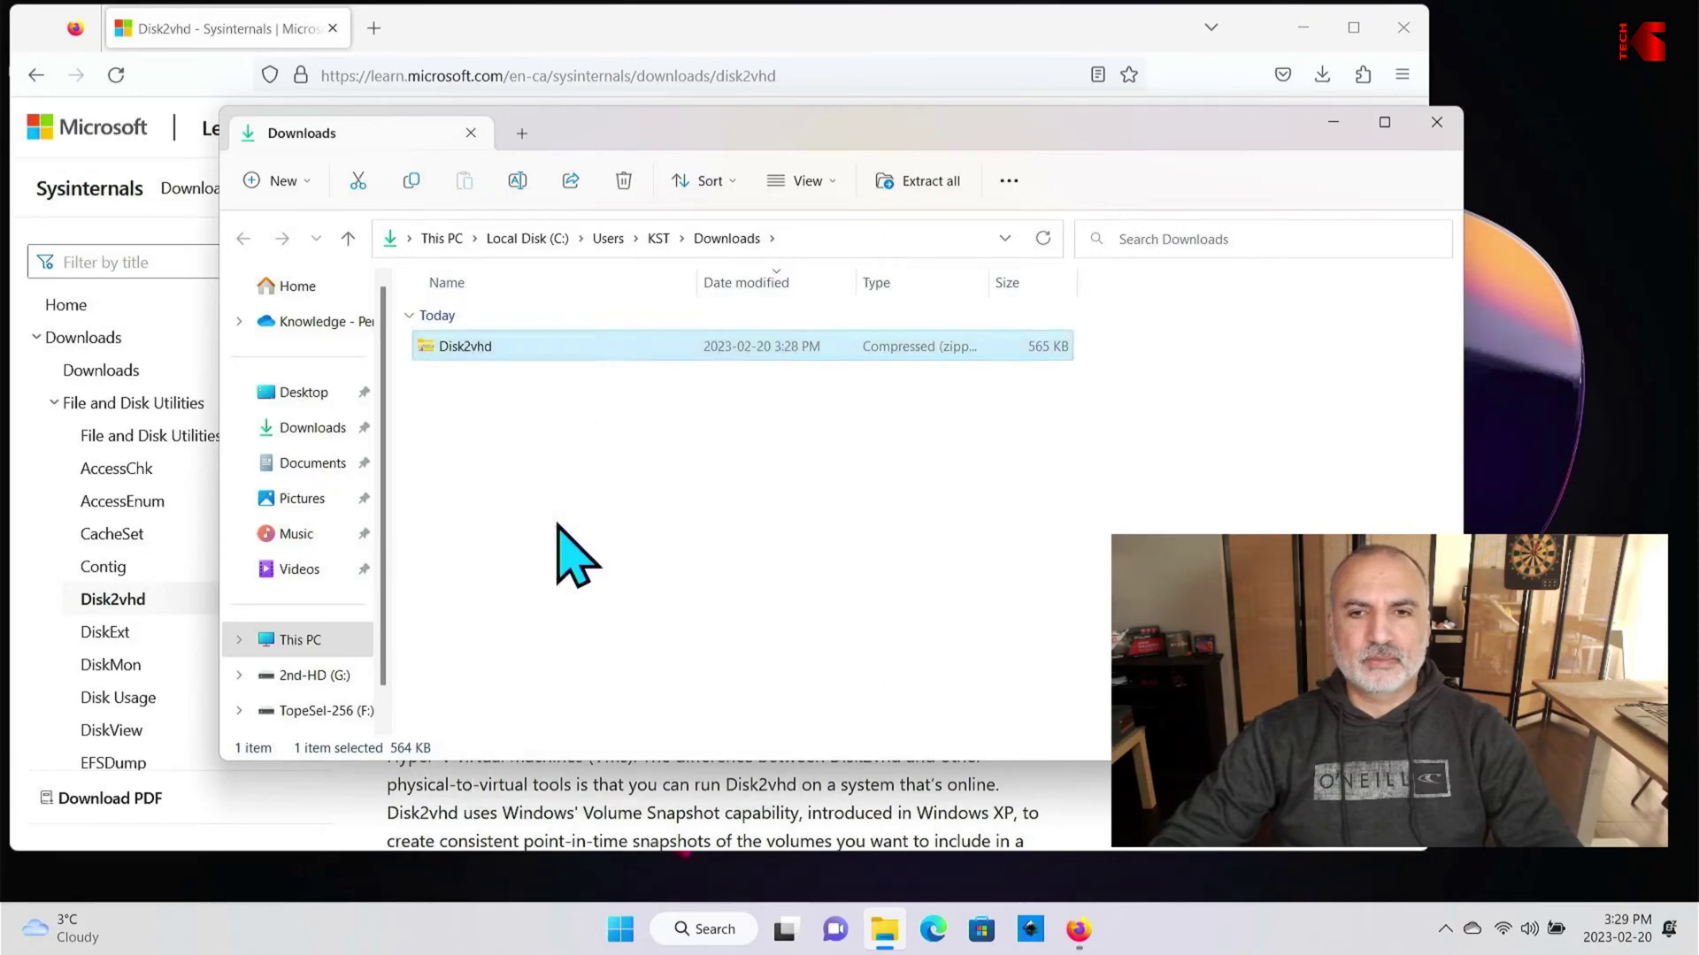
left_click(942, 679)
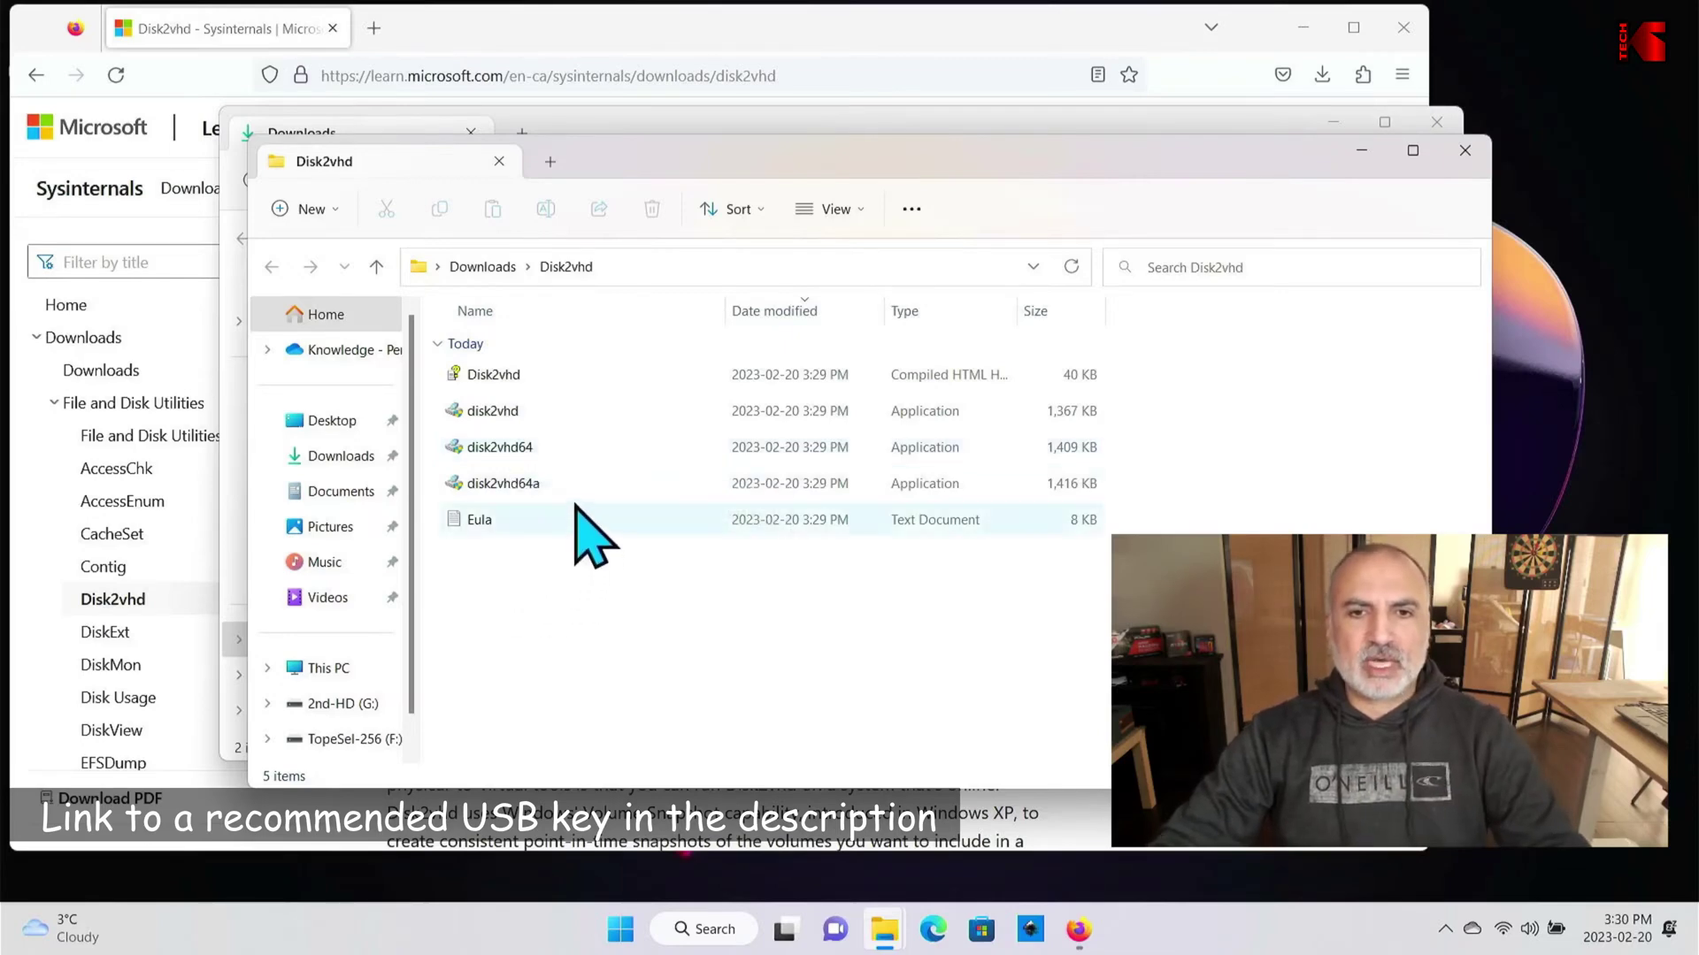
Step: Run disk2vhd64 and approve the User Account Control prompt
double_click(506, 451)
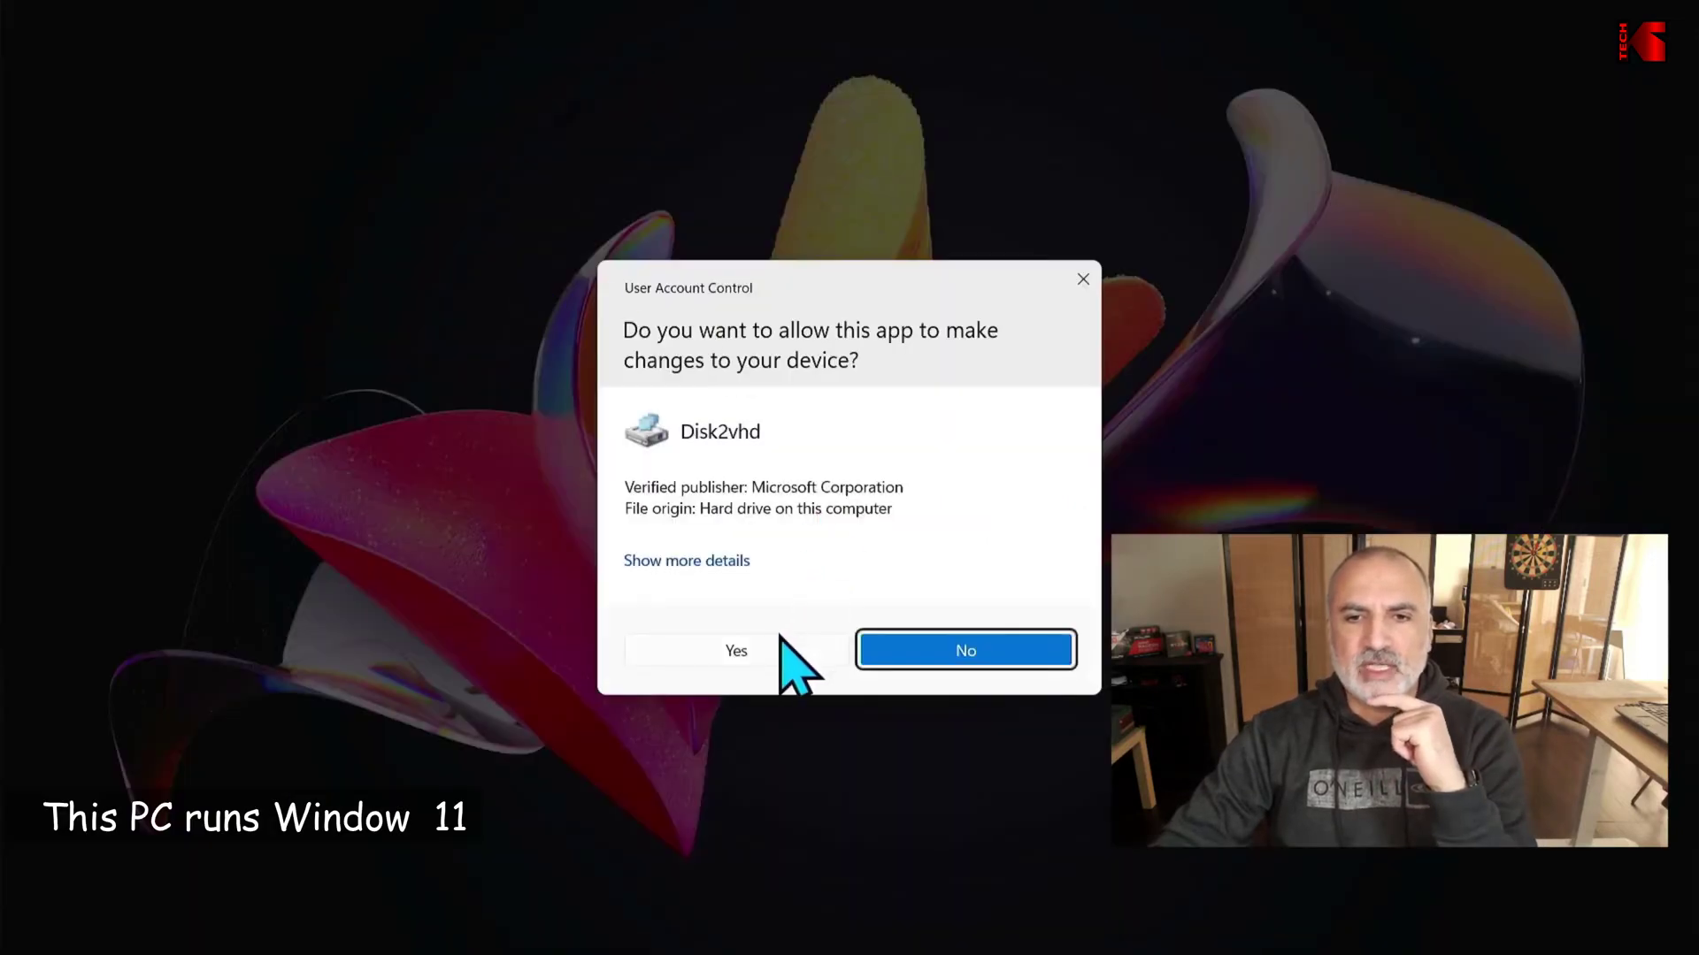
left_click(779, 662)
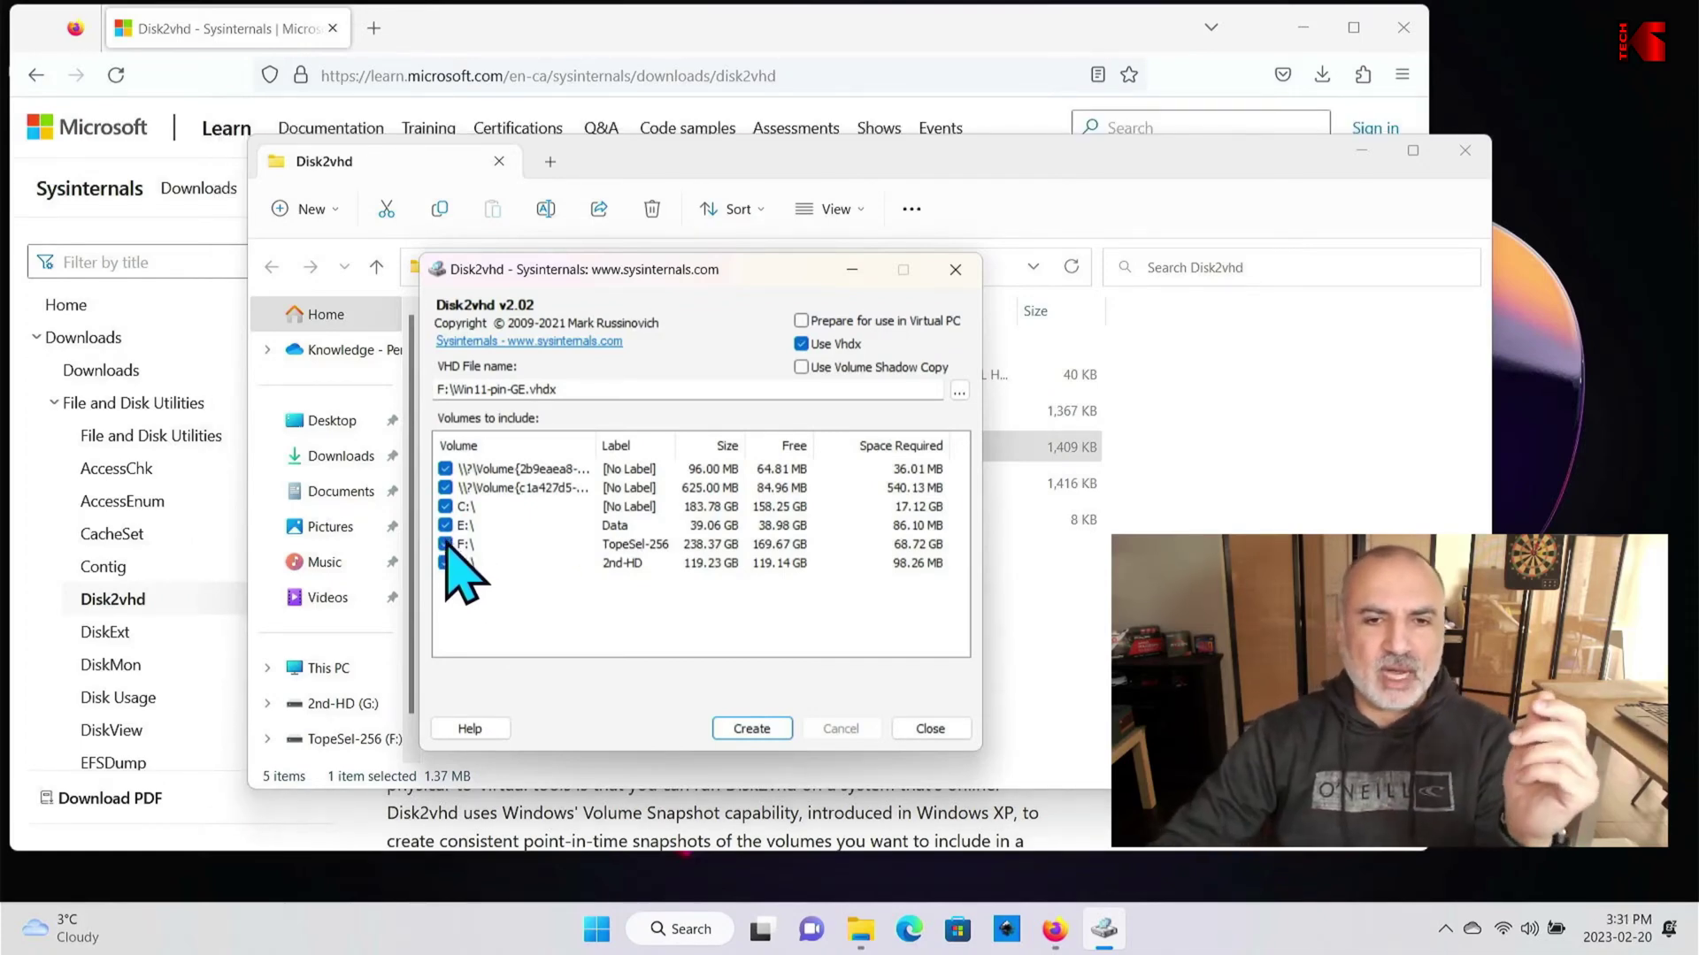
Step: Uncheck the F:\ TopeSel-256 volume in the Volumes to include list
left_click(444, 543)
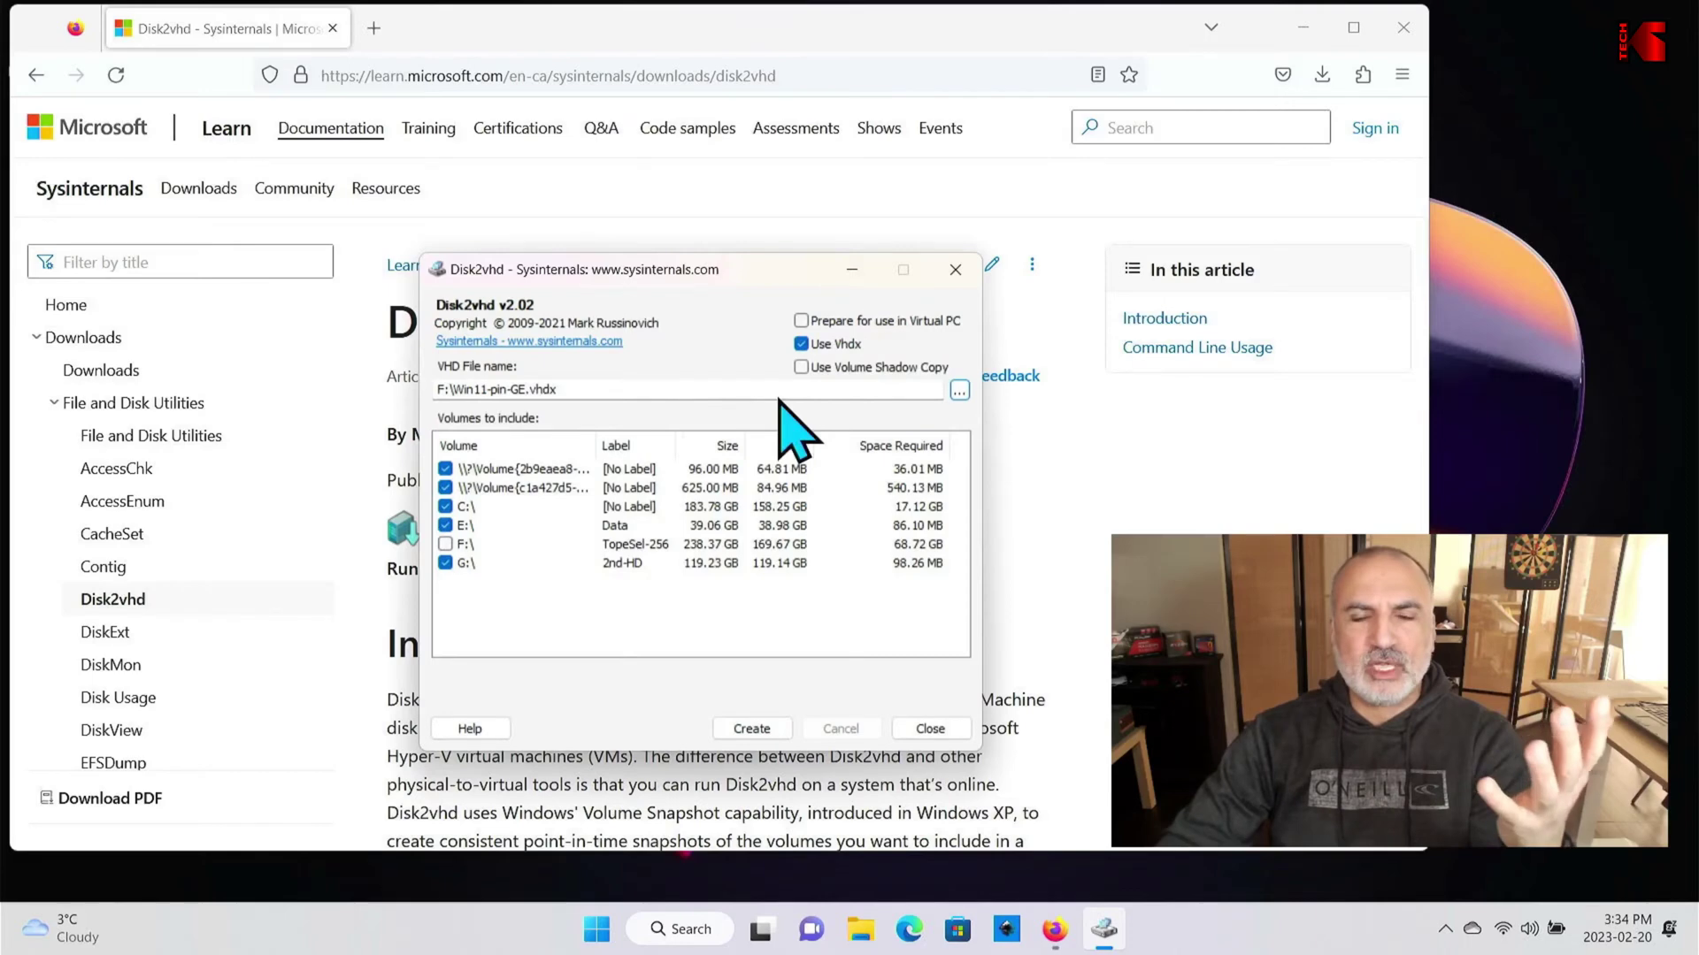
Step: Save the VHDX as NyWin11 on TopeSel-256 (F:) and start the disk export
left_click(959, 391)
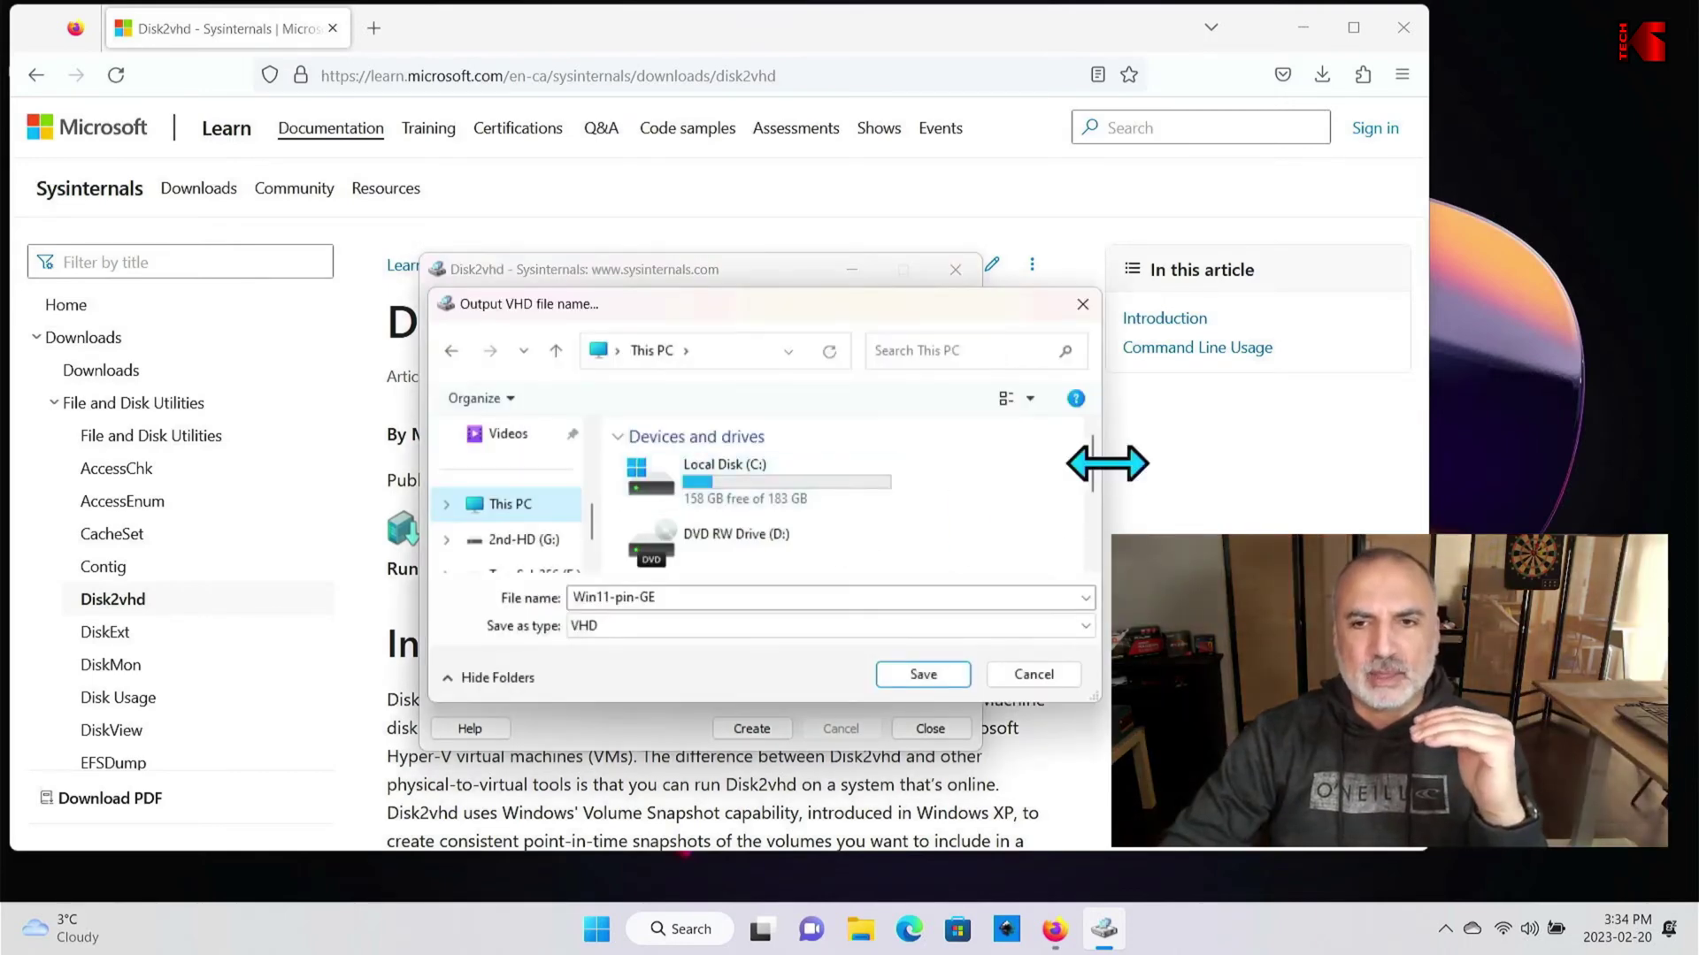
scroll(1099, 486, "down", 3)
left_click(778, 502)
left_click(923, 675)
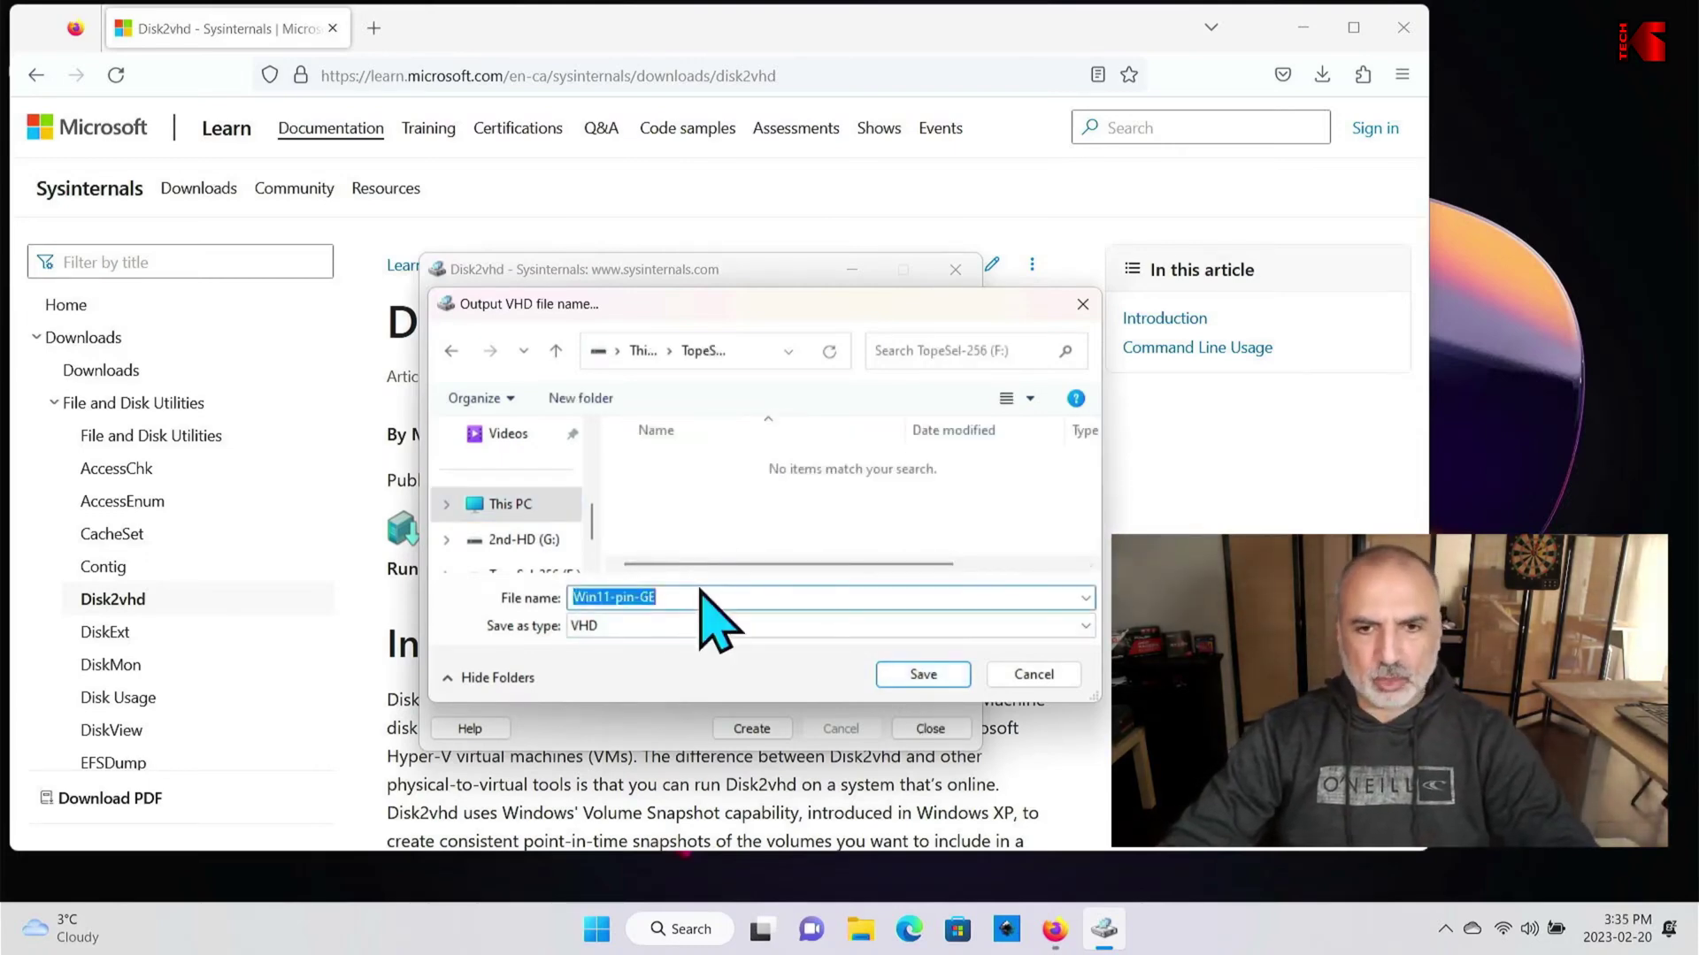
type("NyWin1")
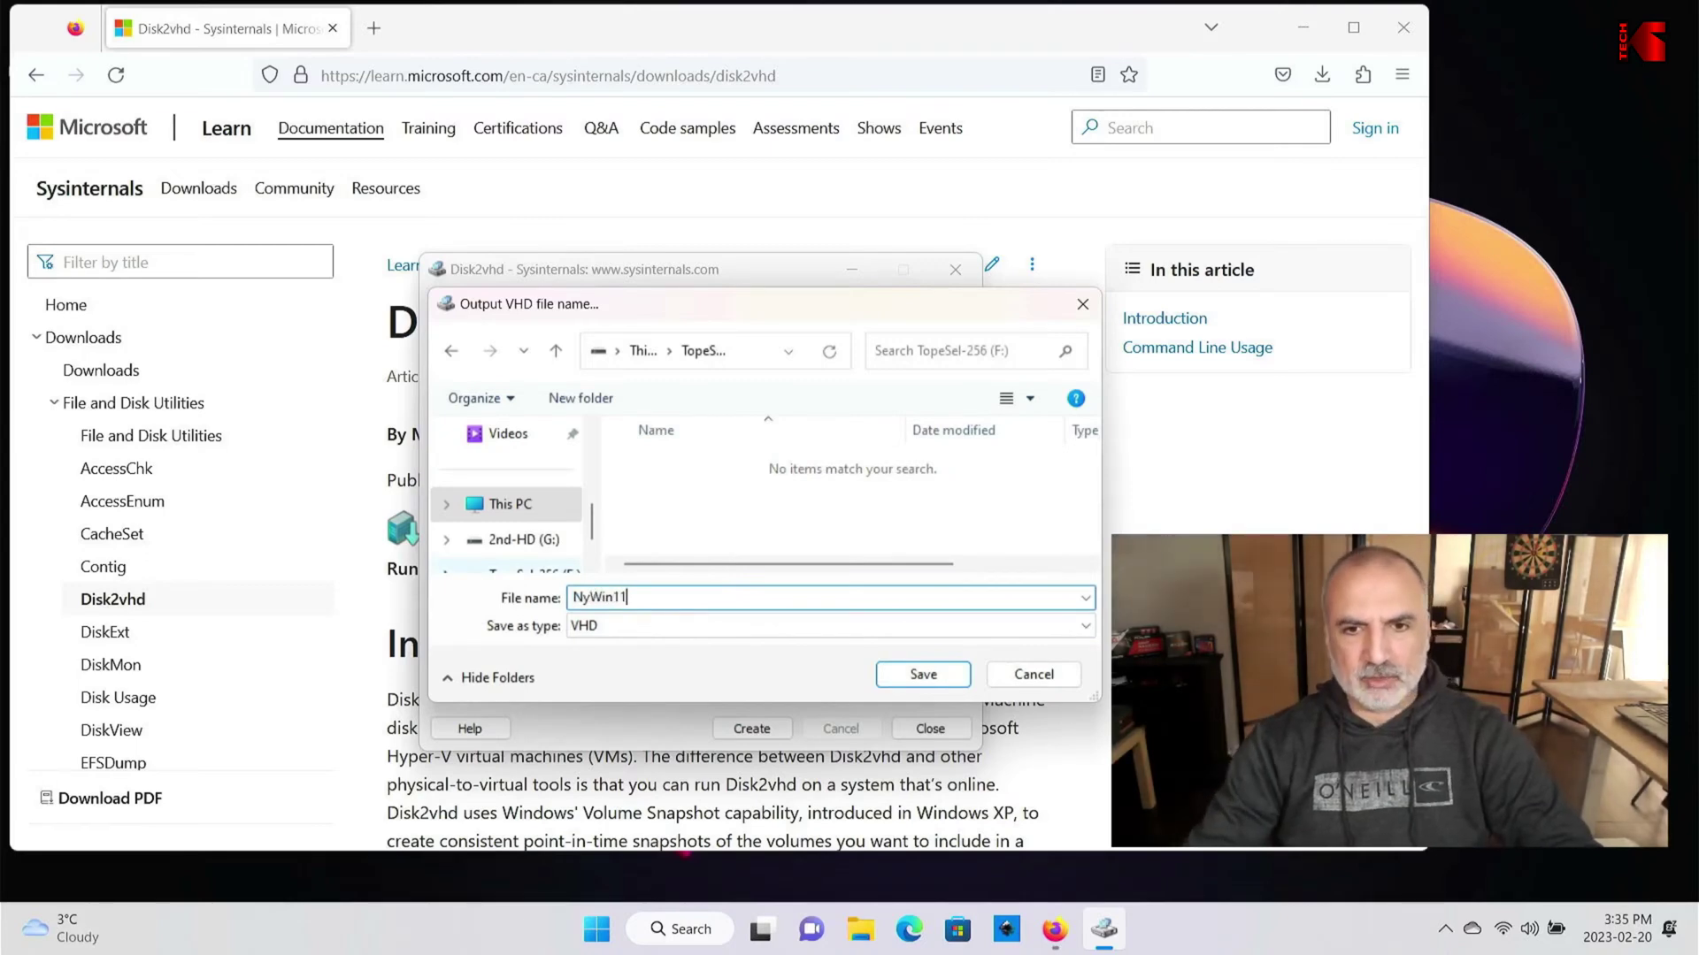
type("1")
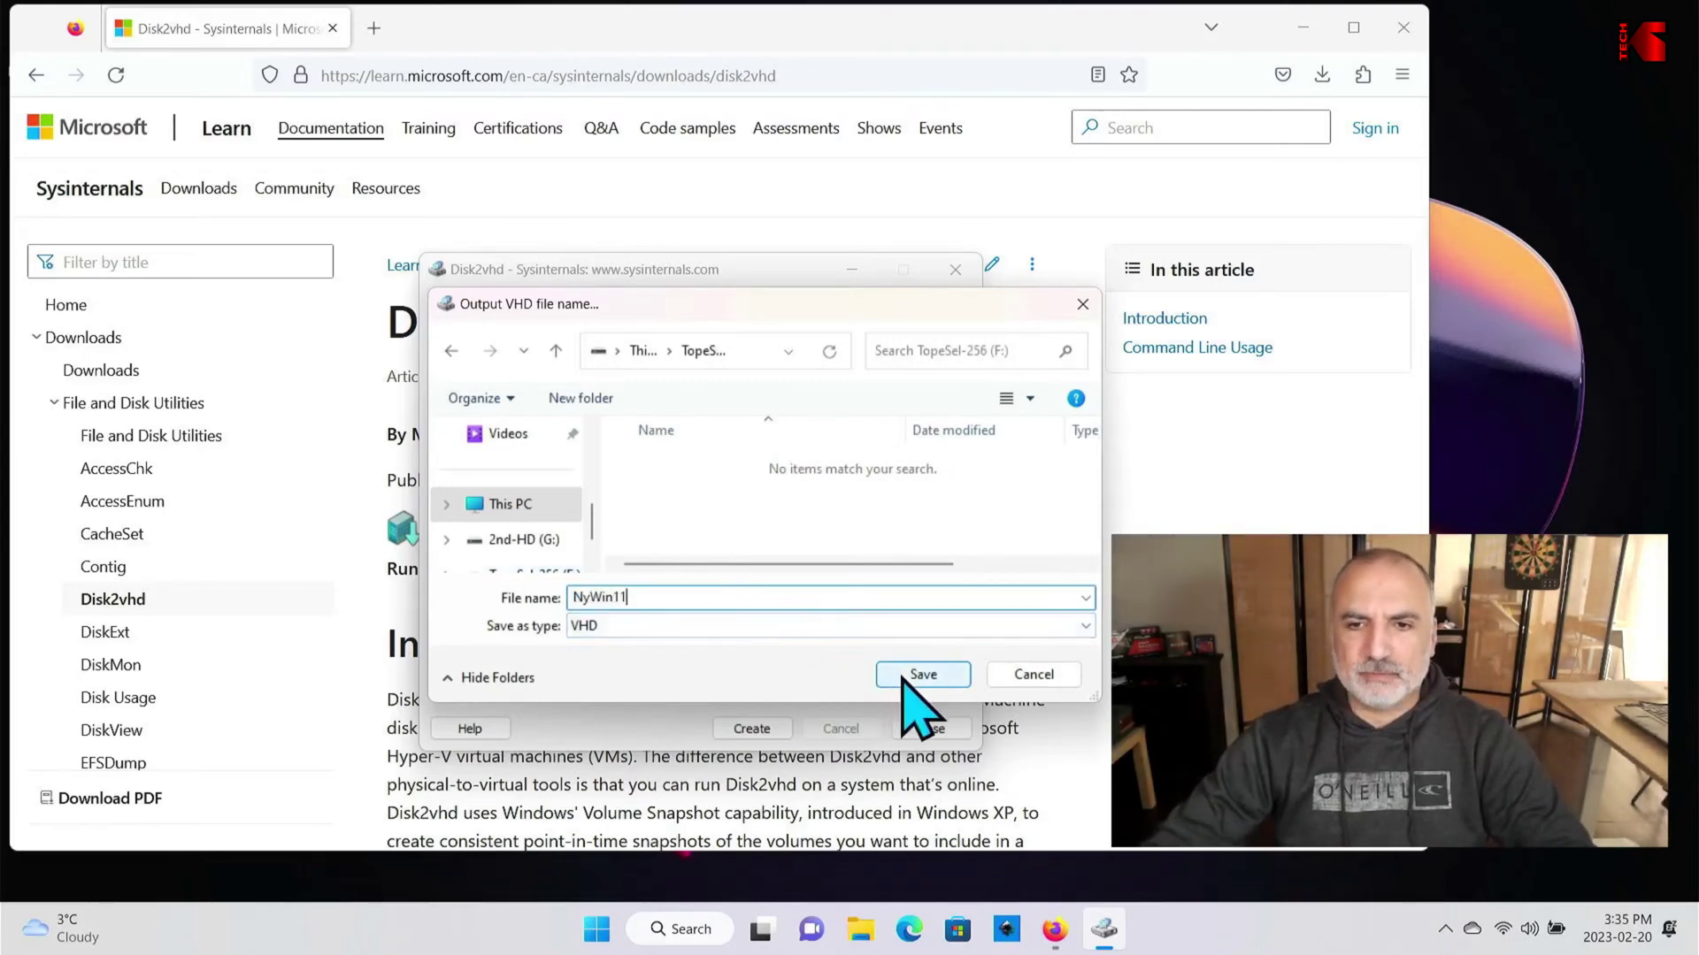
left_click(900, 675)
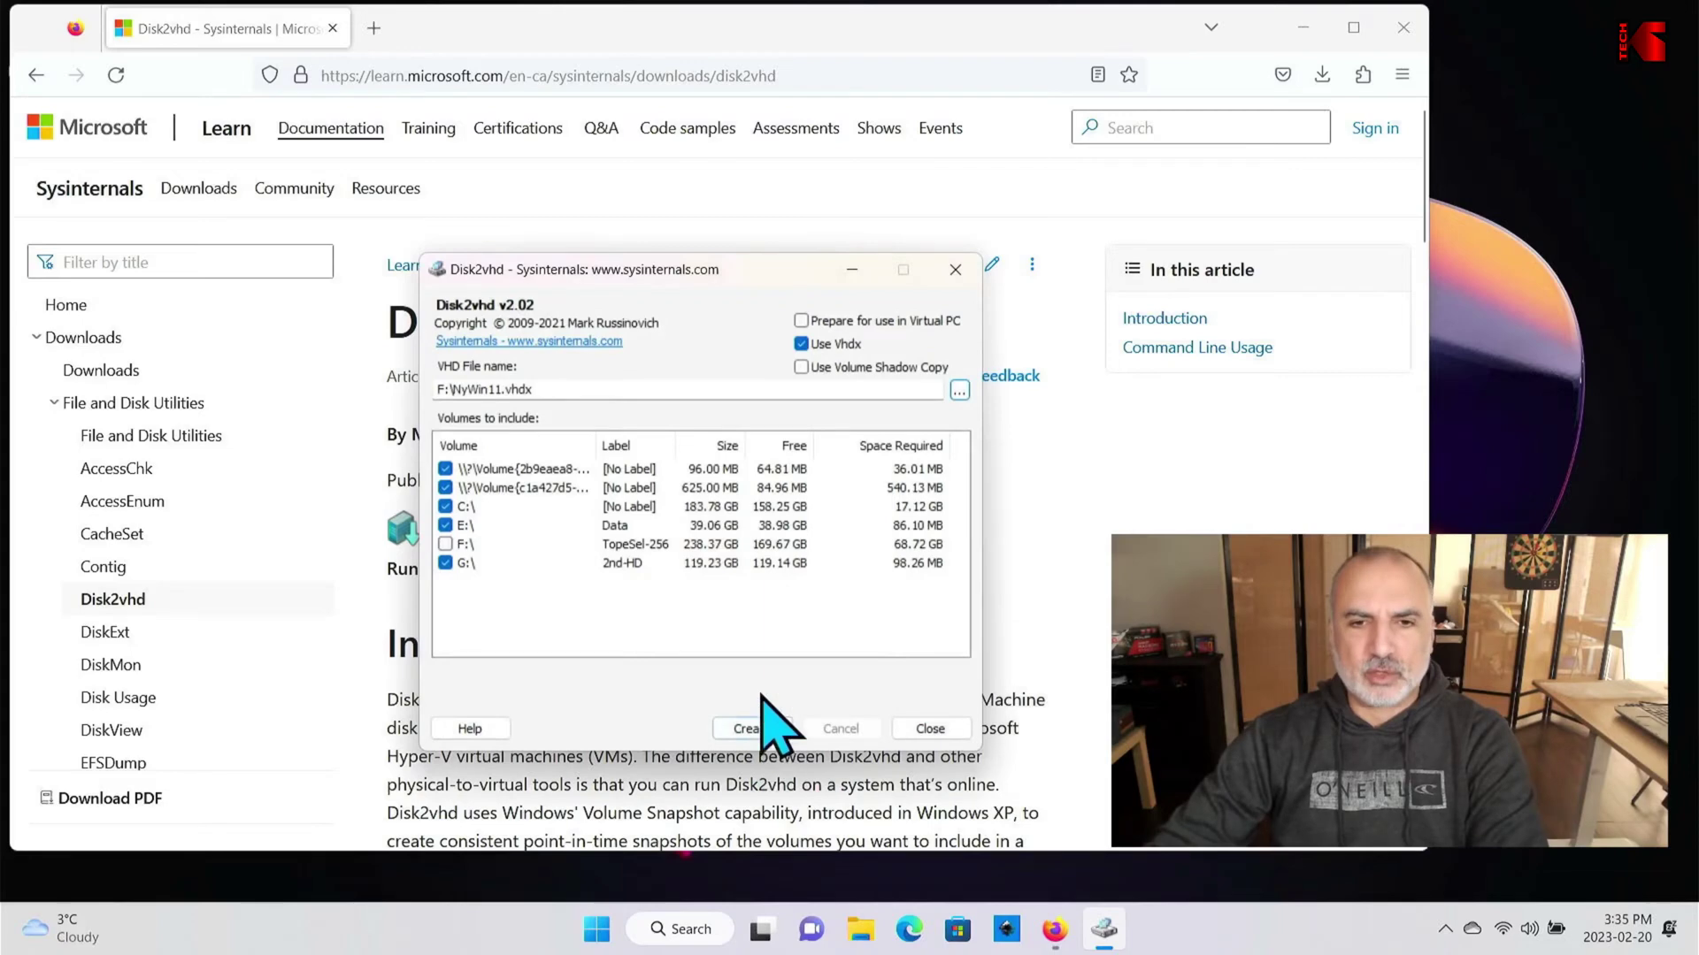
left_click(753, 728)
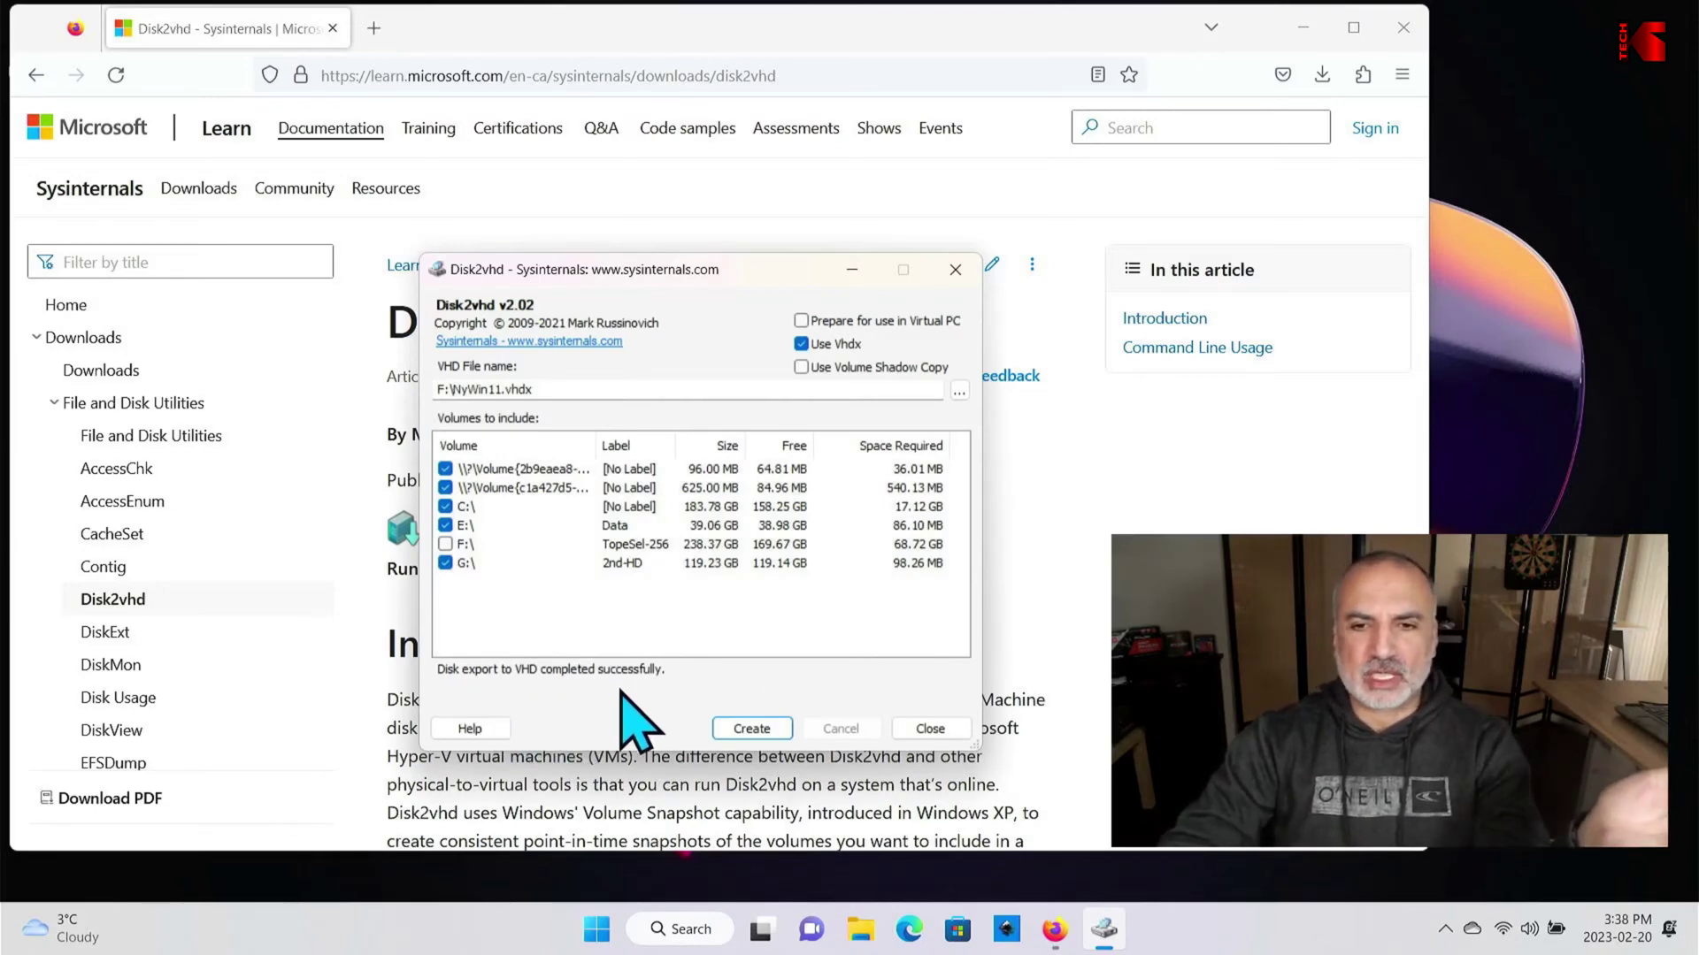
Step: Close Disk2vhd after the successful export, then close Firefox
left_click(935, 734)
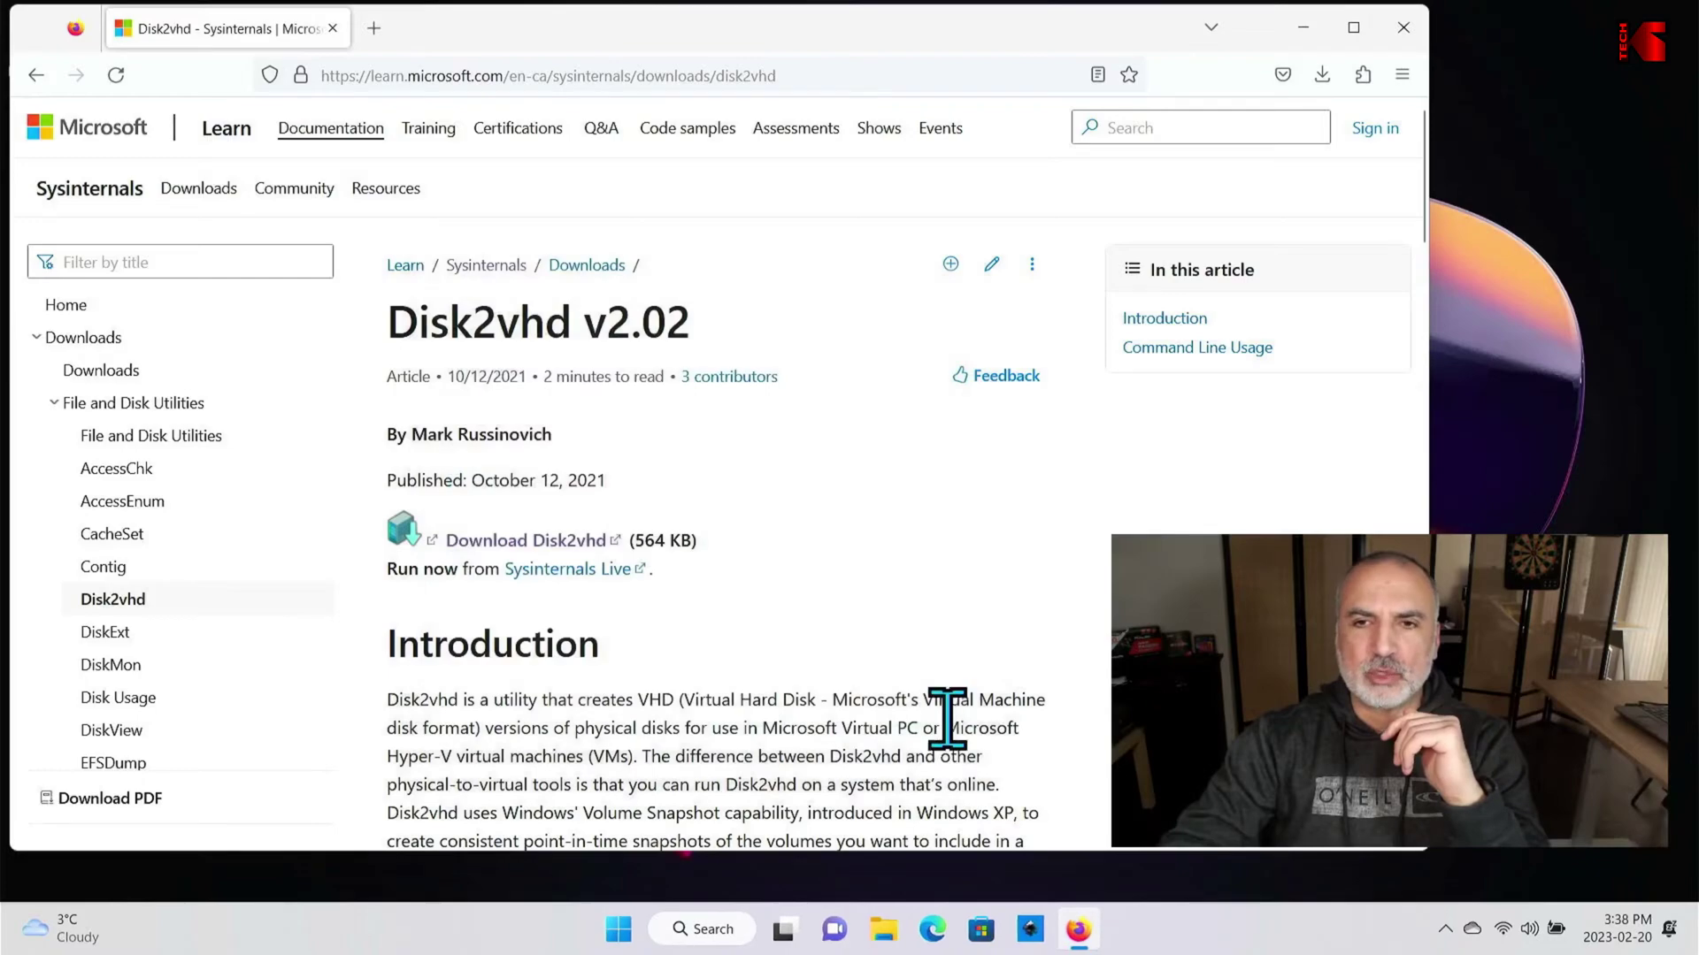
left_click(1416, 27)
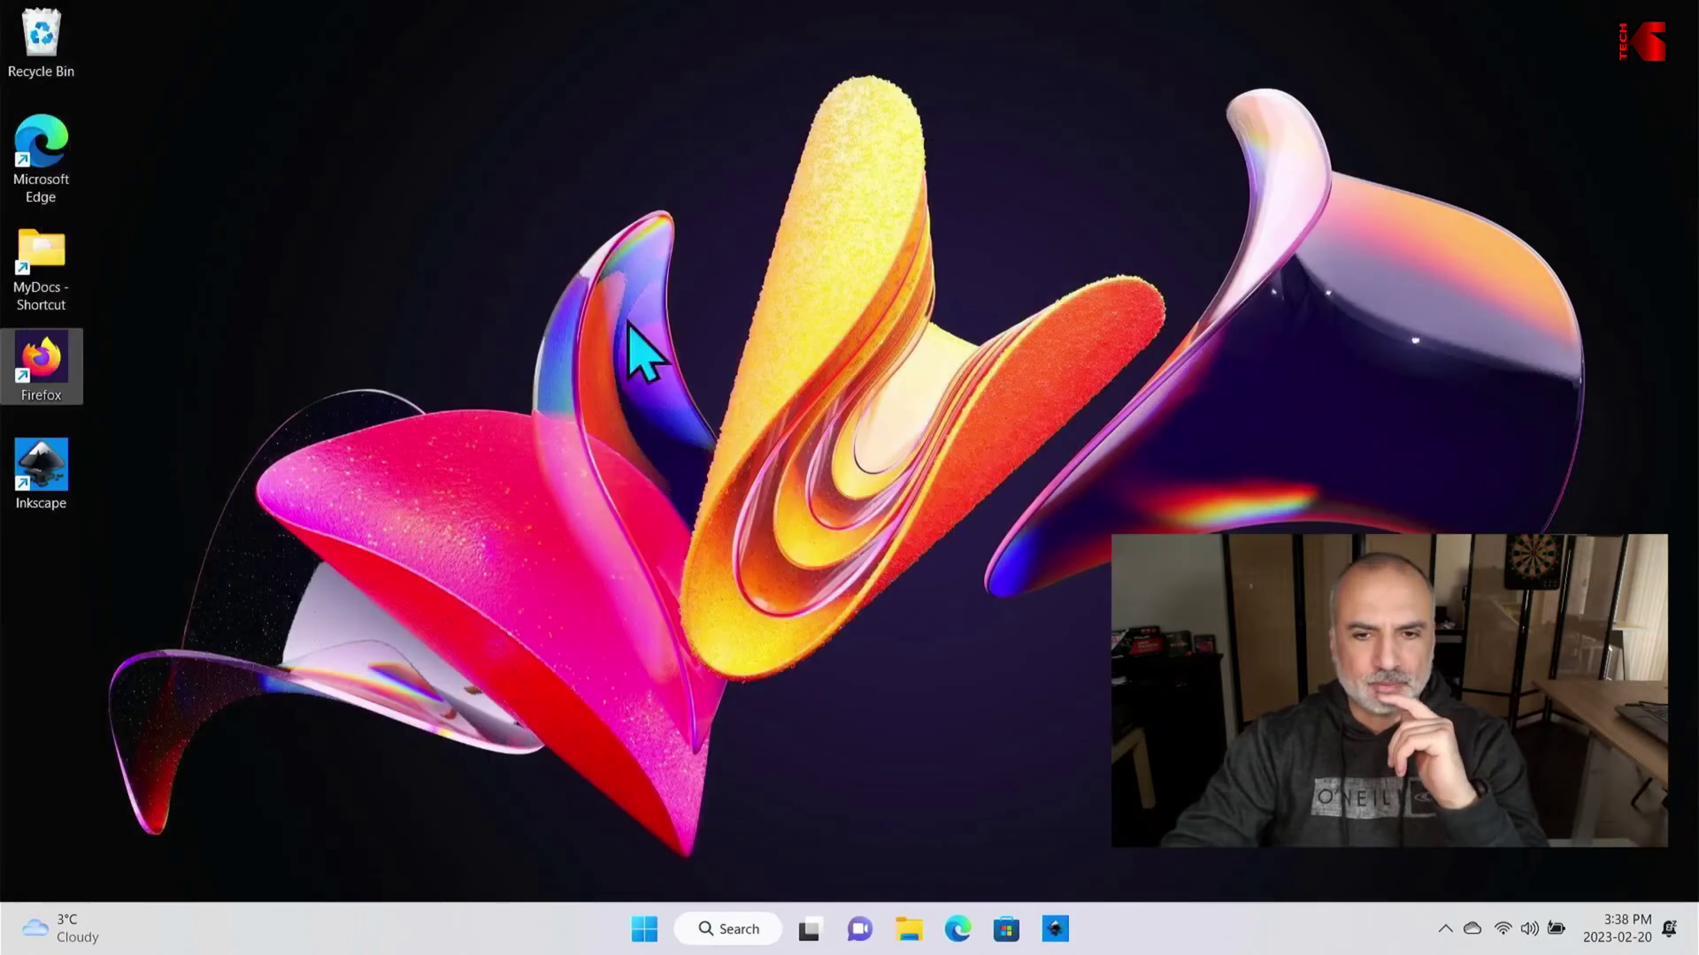
Step: Switch over to the host computer's desktop with the black TECH logo wallpaper
key("super+e")
left_click(301, 639)
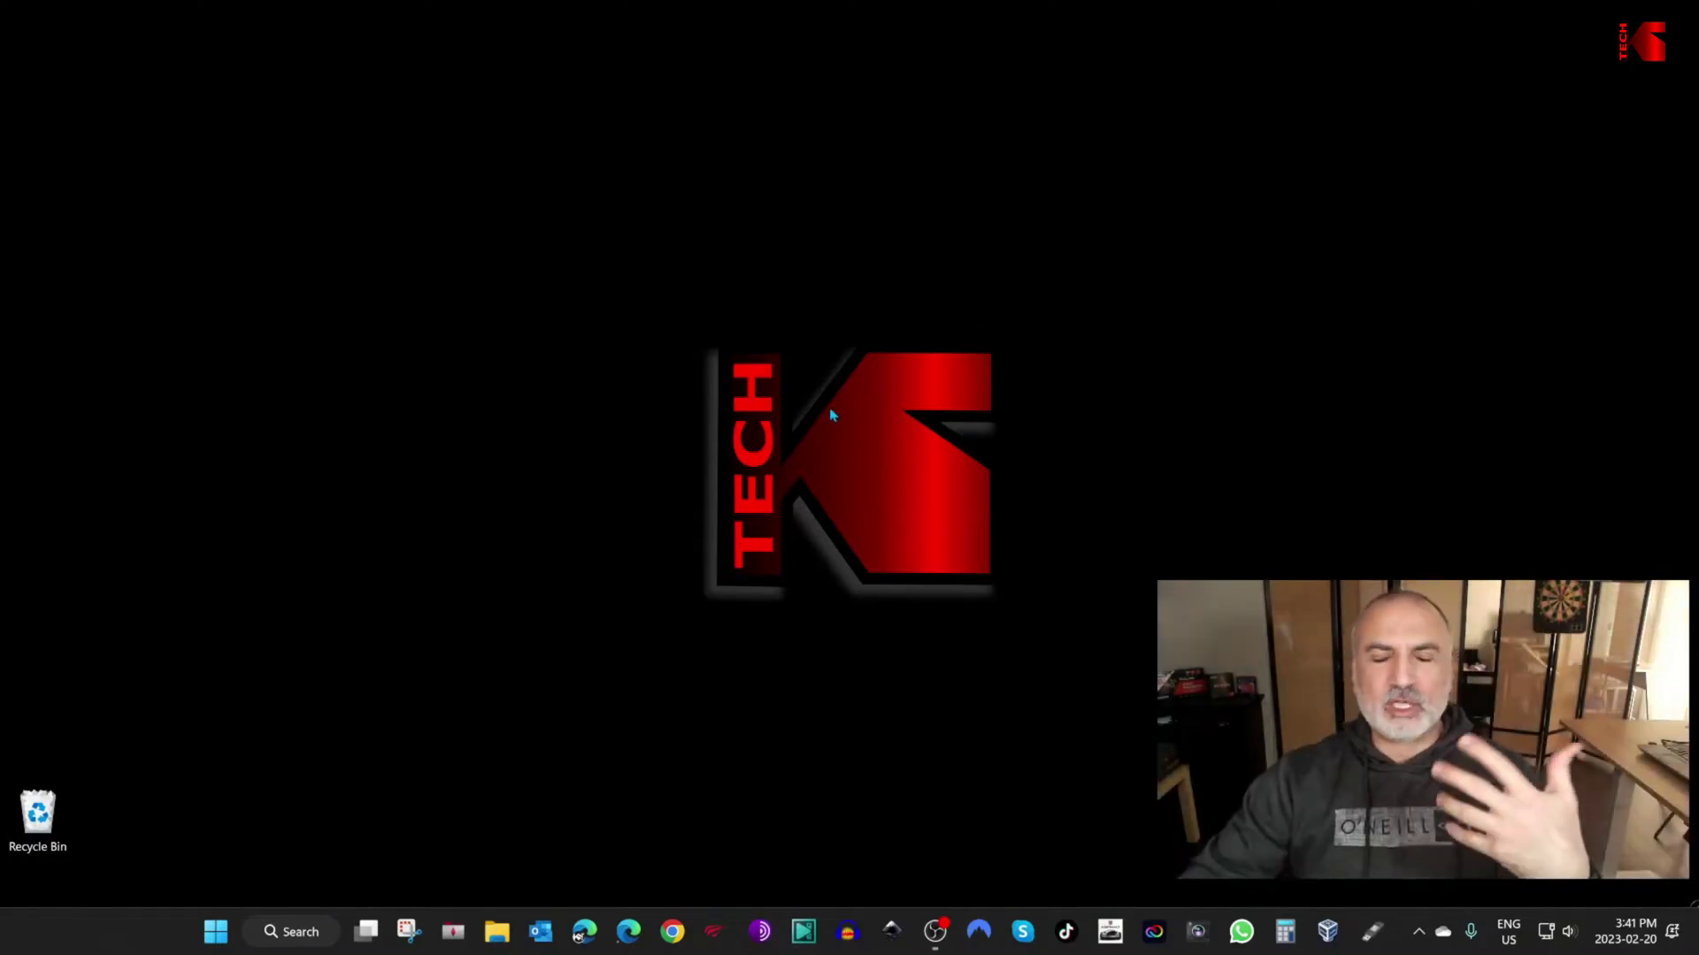
Step: Browse to C:\virtual machines\Hyperv on the TimeTec 2TB drive in File Explorer
left_click(498, 934)
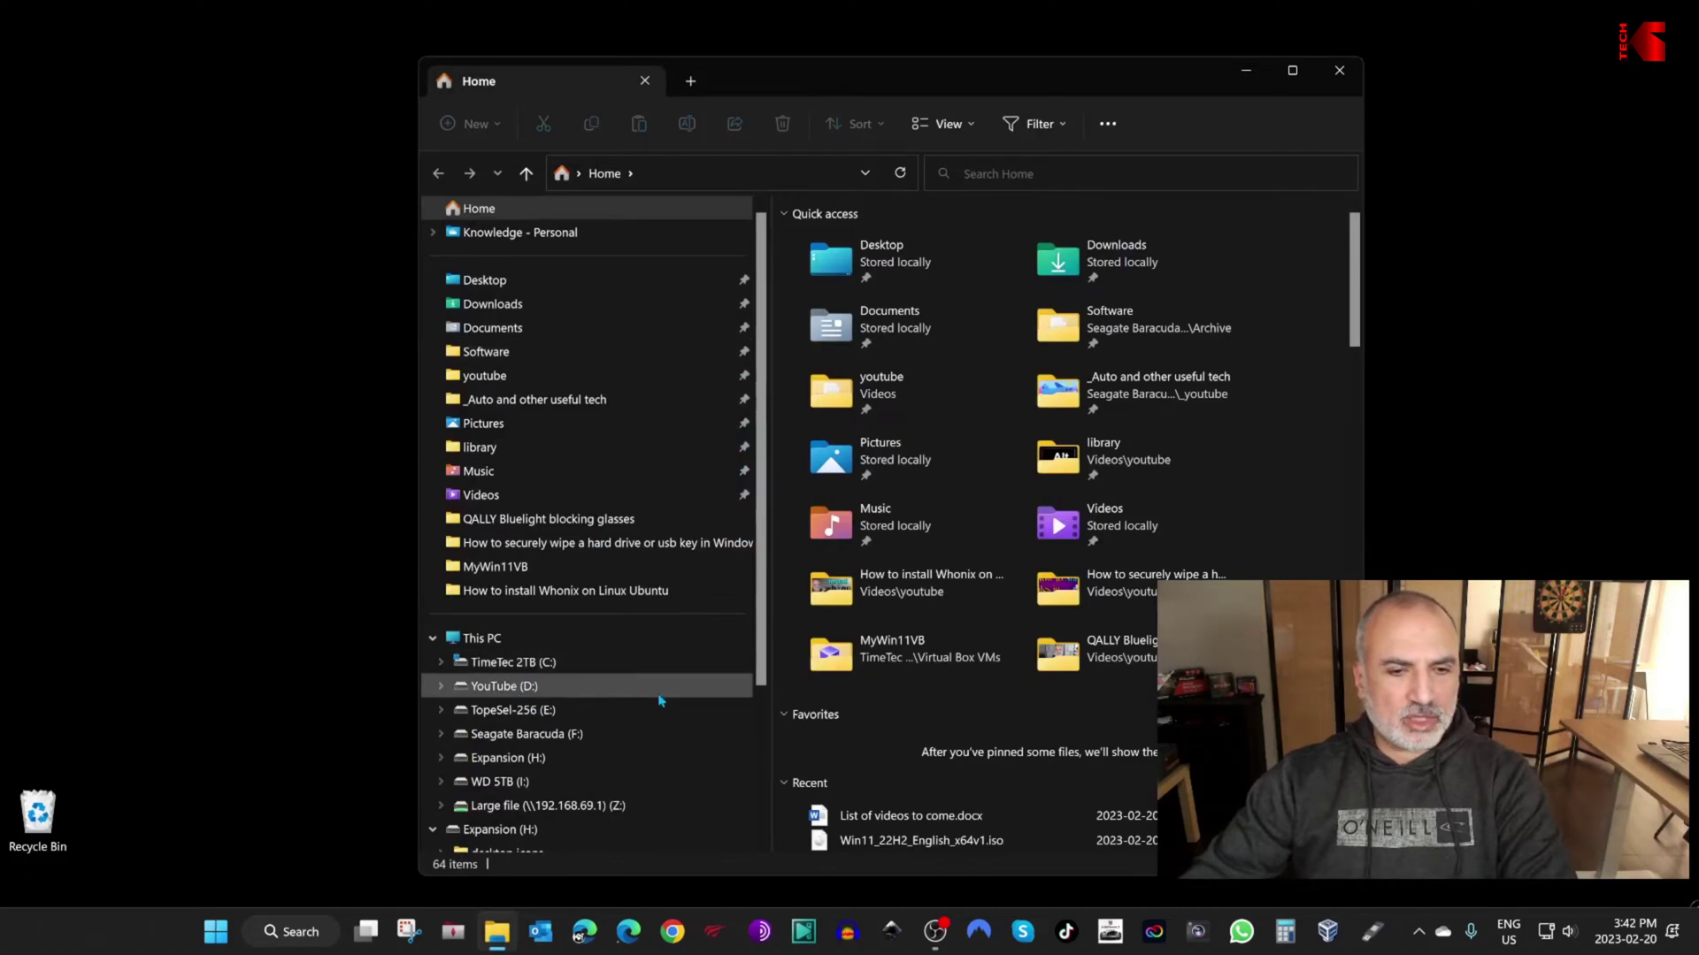
left_click(506, 663)
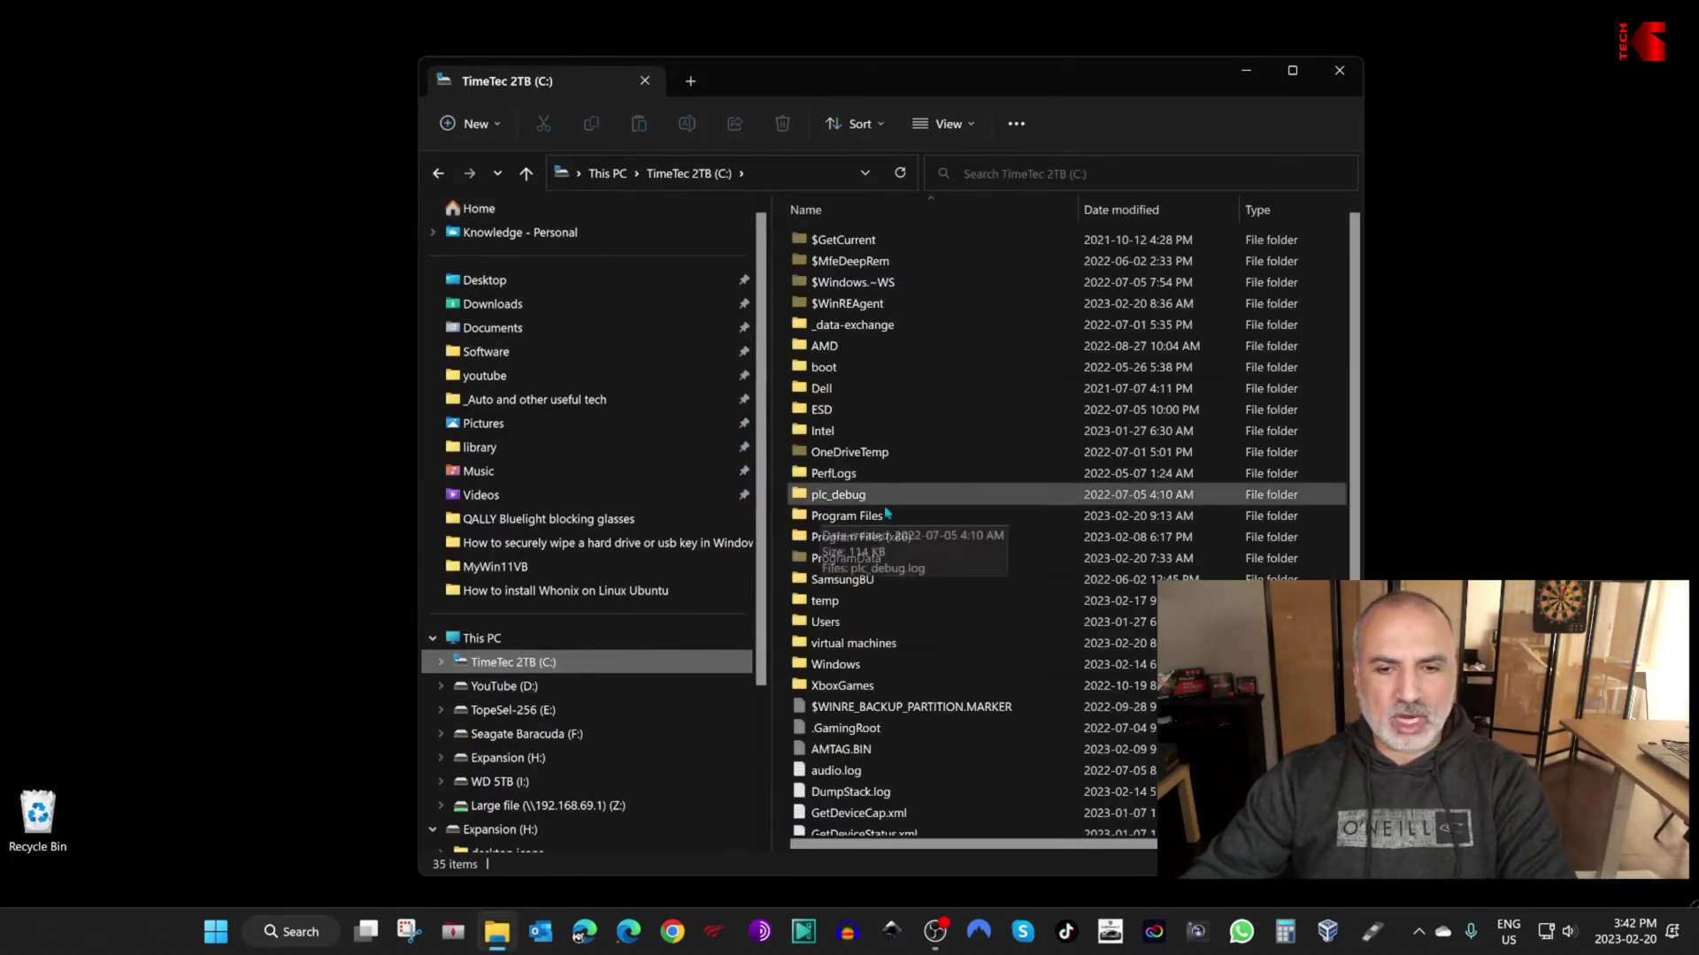
double_click(851, 644)
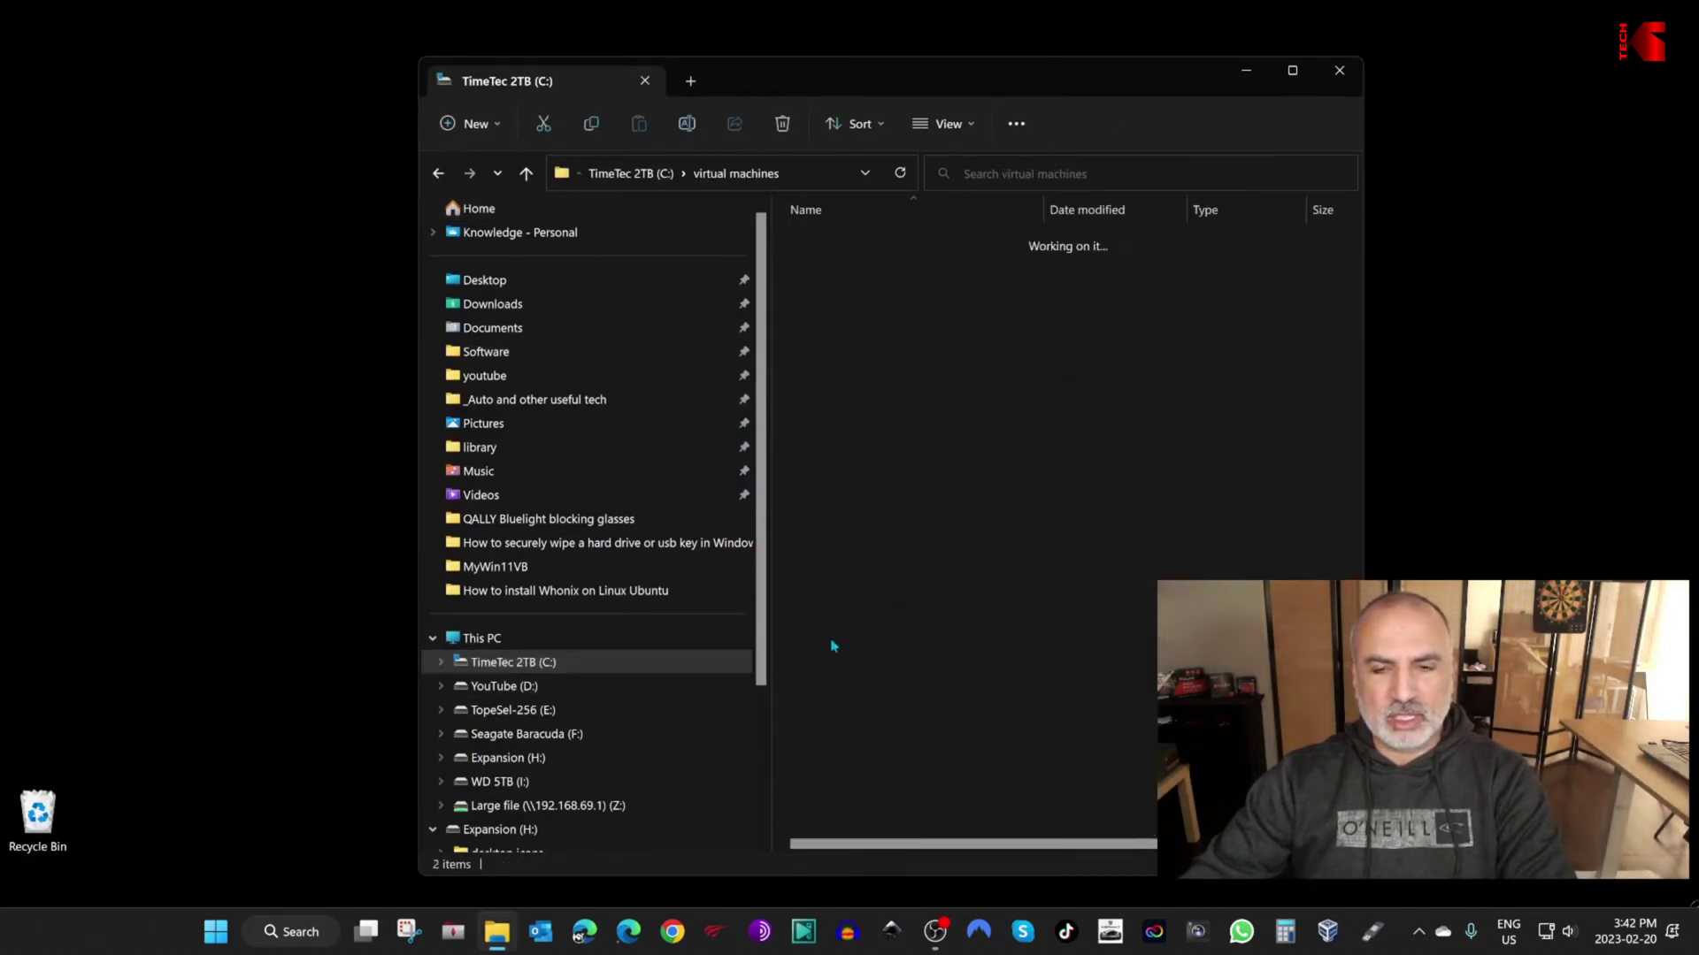
double_click(837, 242)
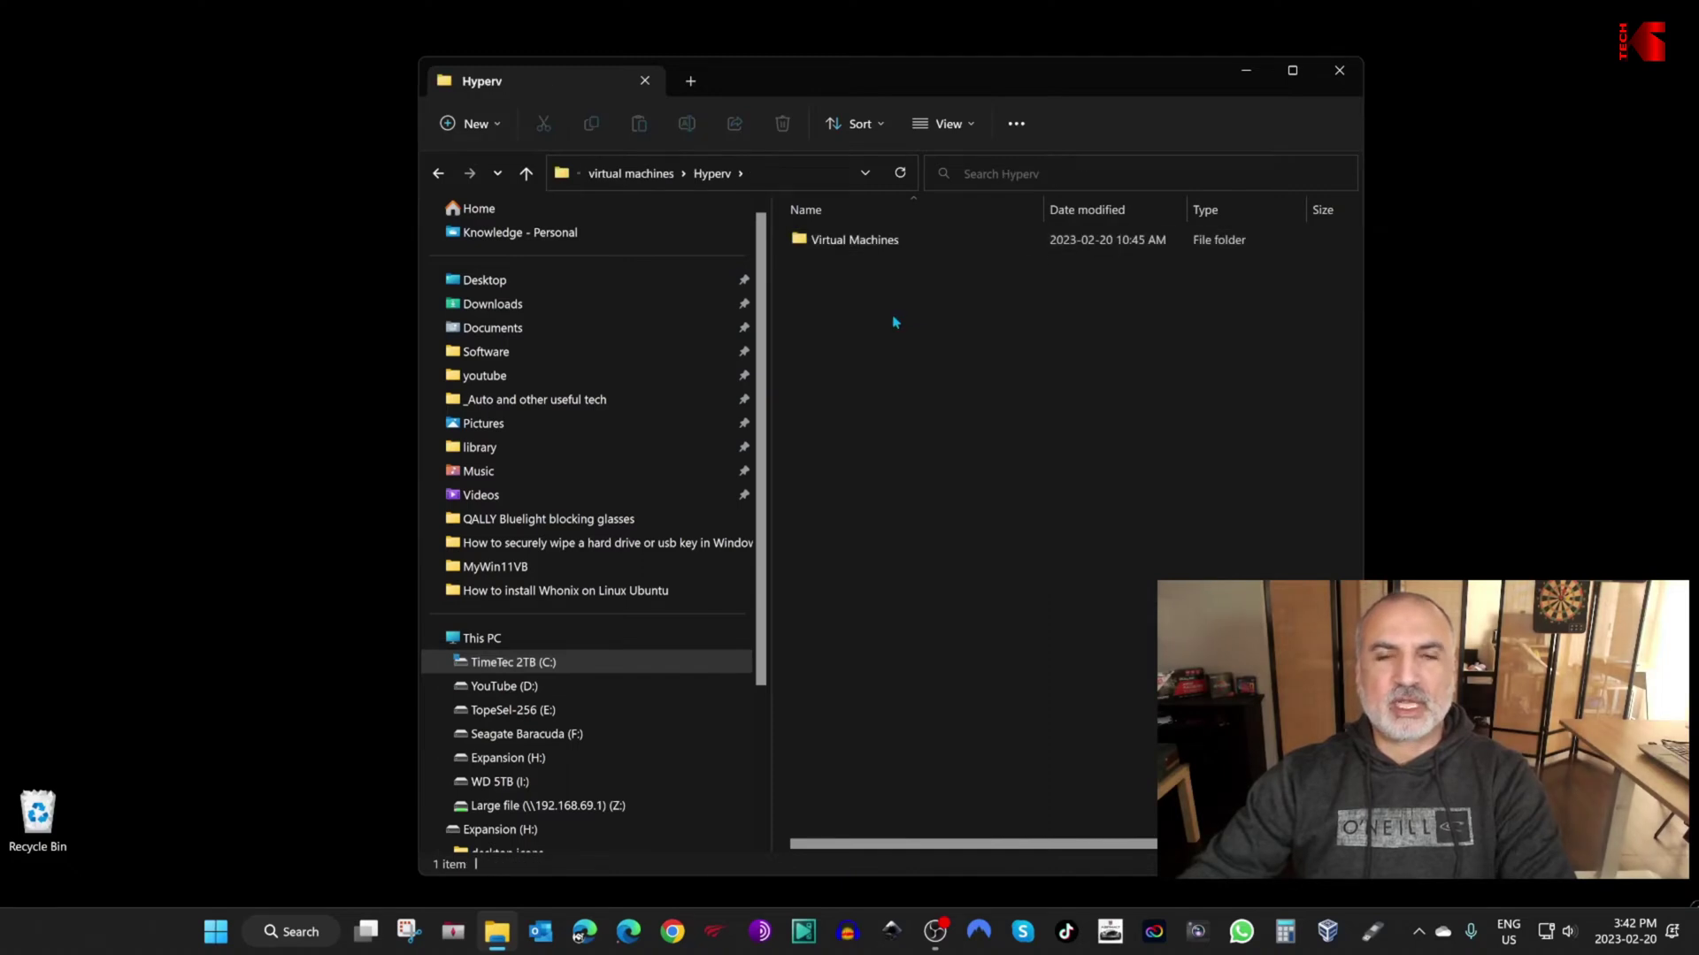
Step: Create a new folder named MyWin11 inside Hyperv, then bring up the TopeSel-256 drive's actions
right_click(846, 319)
mouse_move(1027, 470)
left_click(1212, 476)
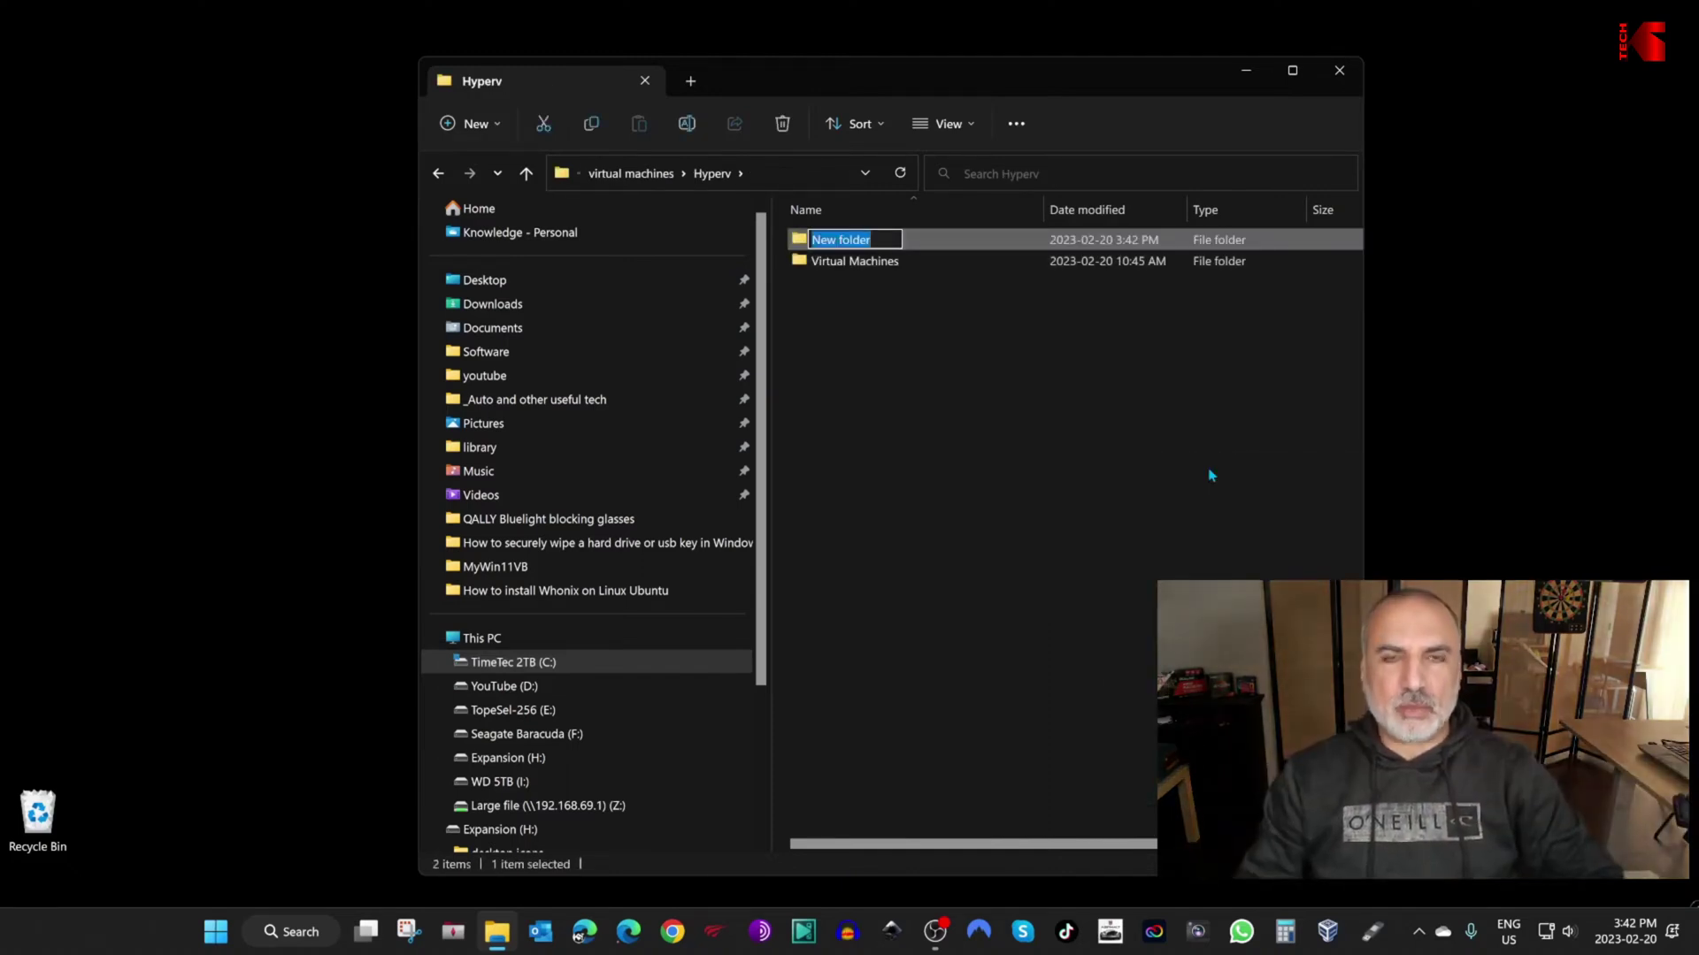
type("MyWin11")
key("Return")
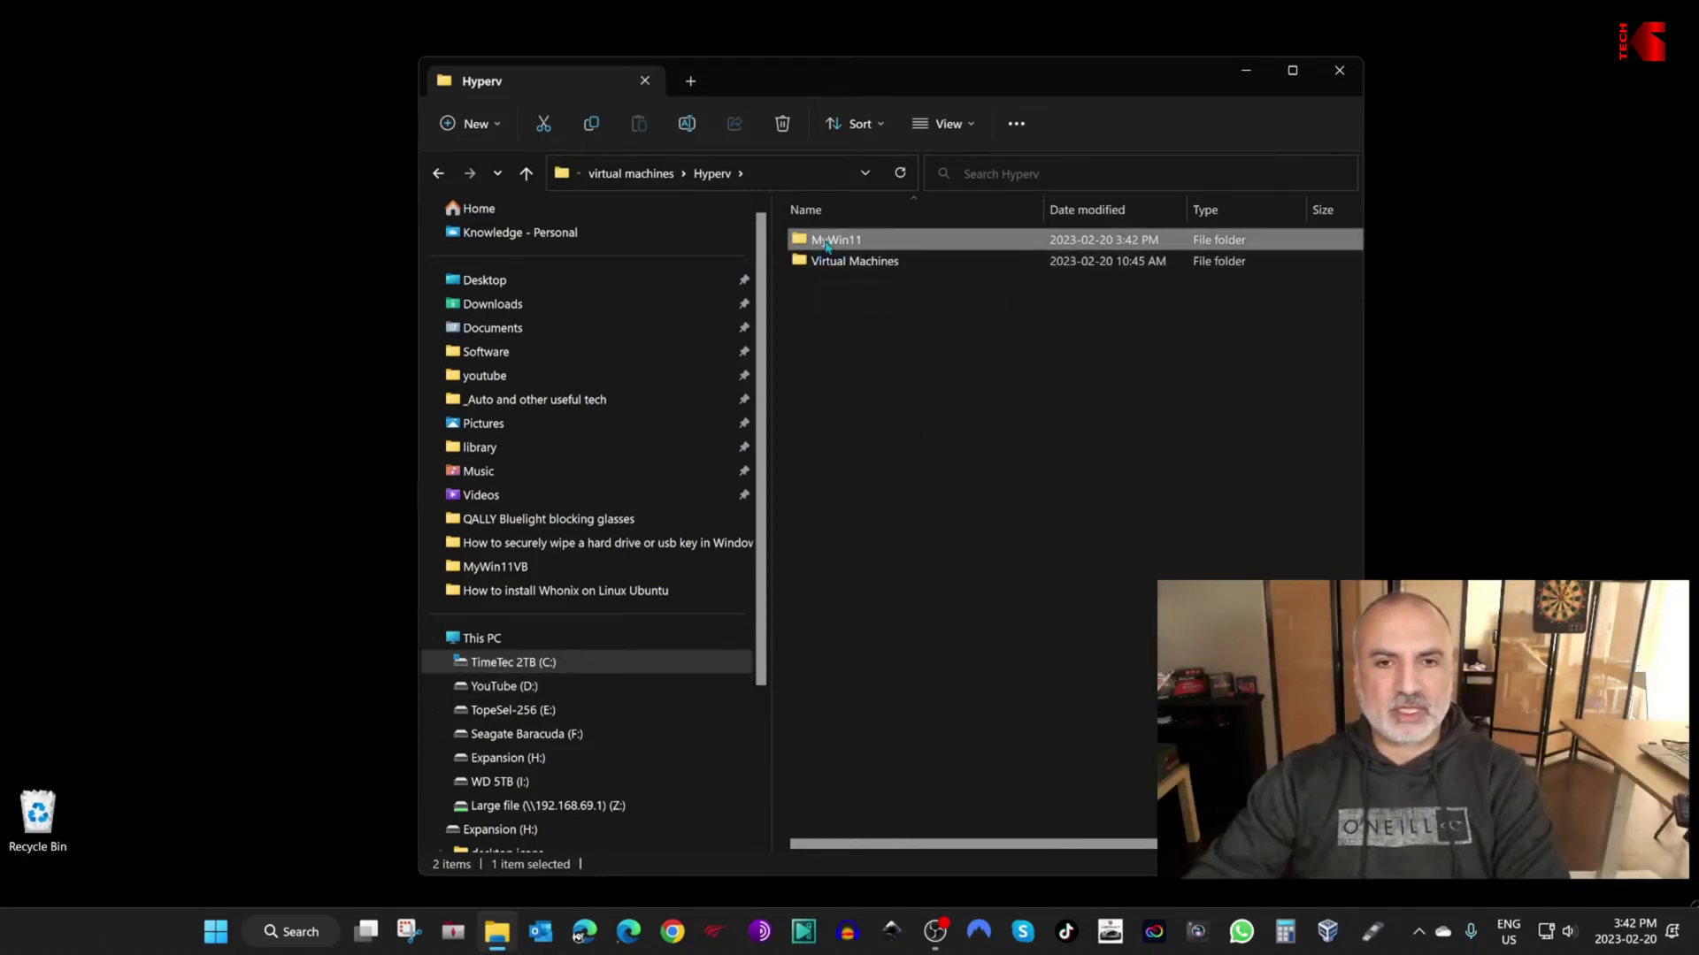
scroll(593, 639, "down", 3)
right_click(500, 788)
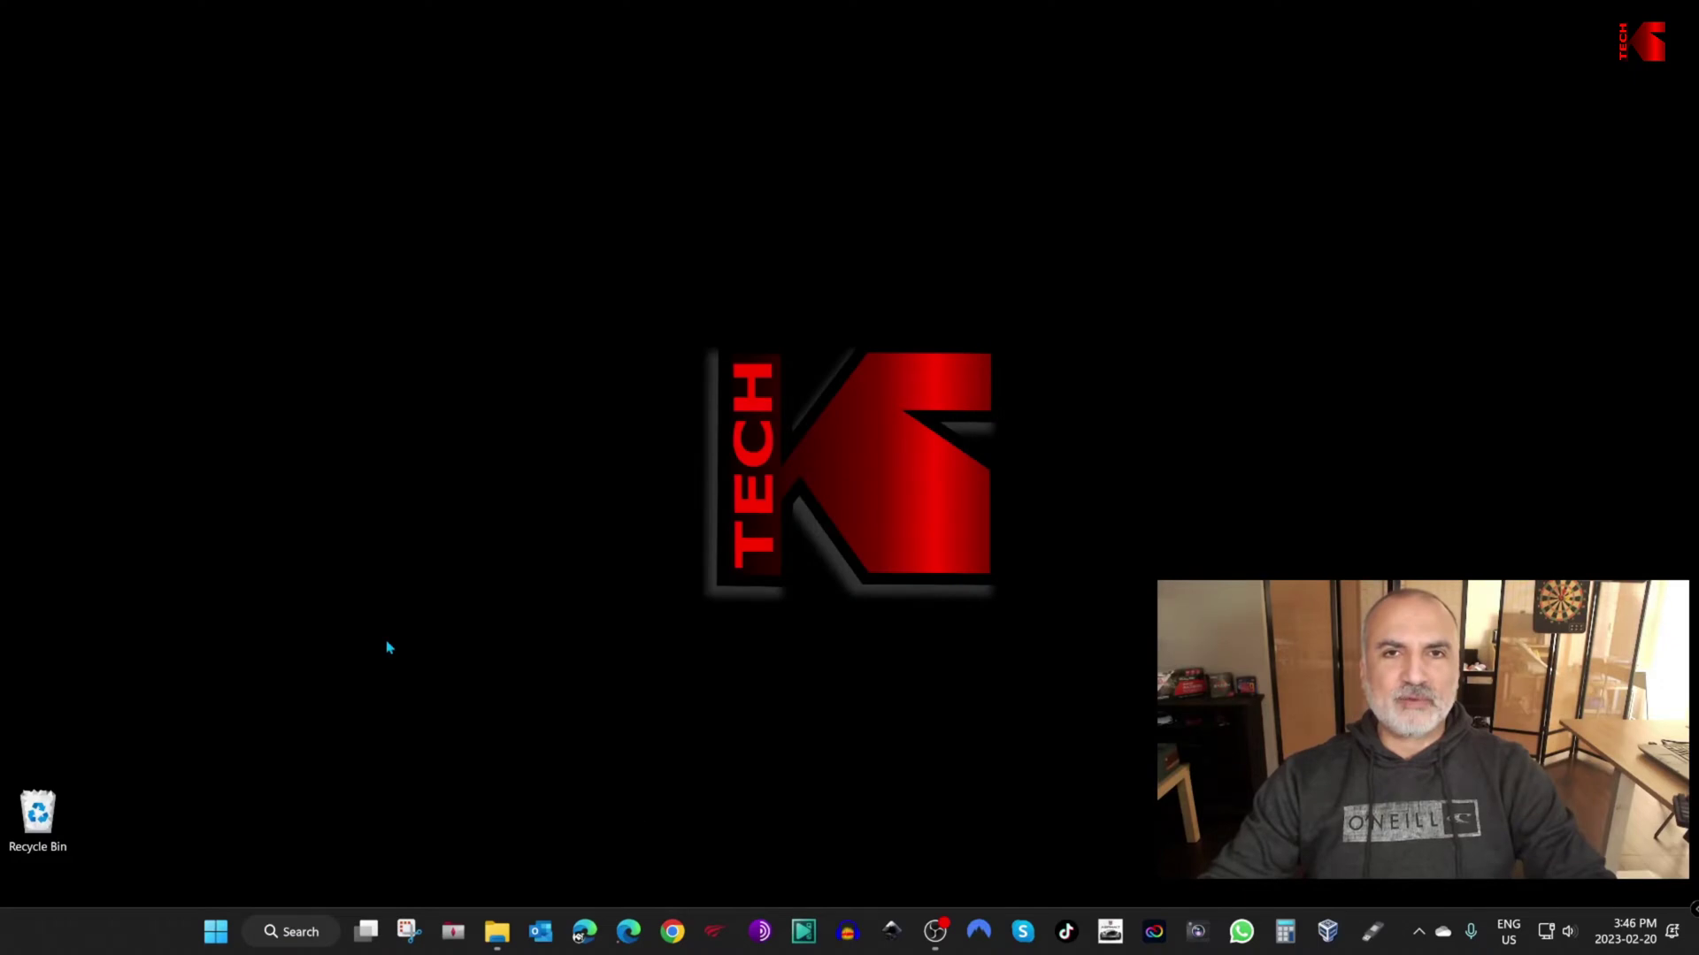
Step: Launch Hyper-V Manager and start the New Virtual Machine wizard
left_click(296, 934)
type("hyper")
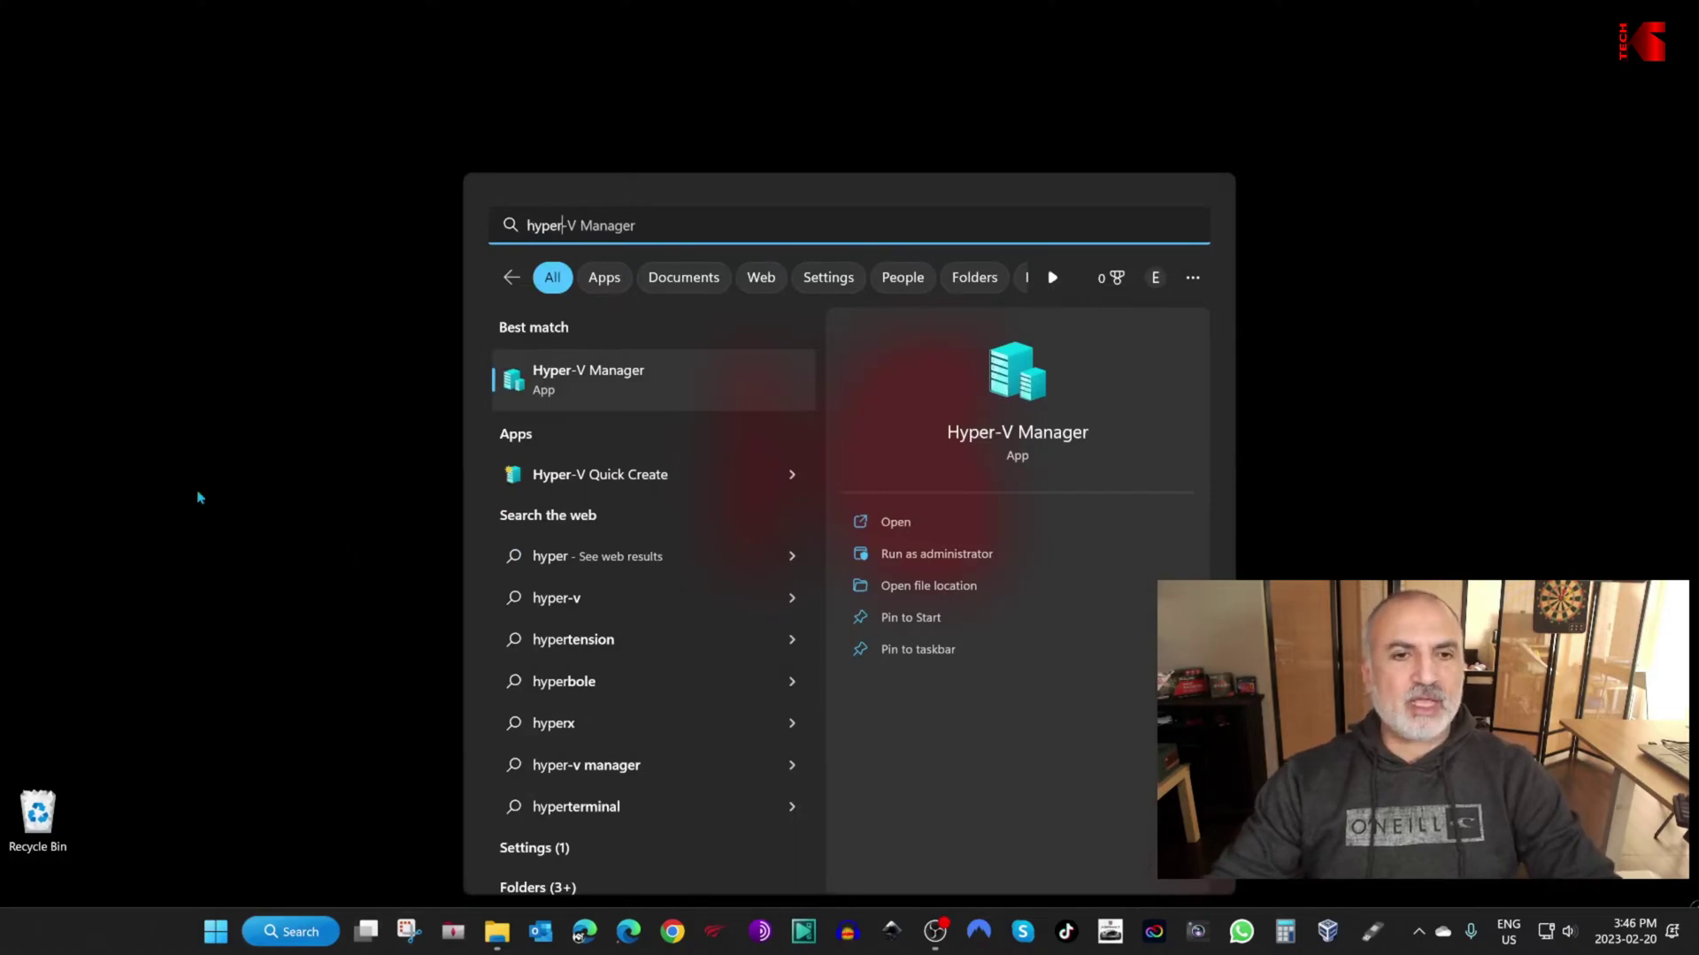
left_click(604, 384)
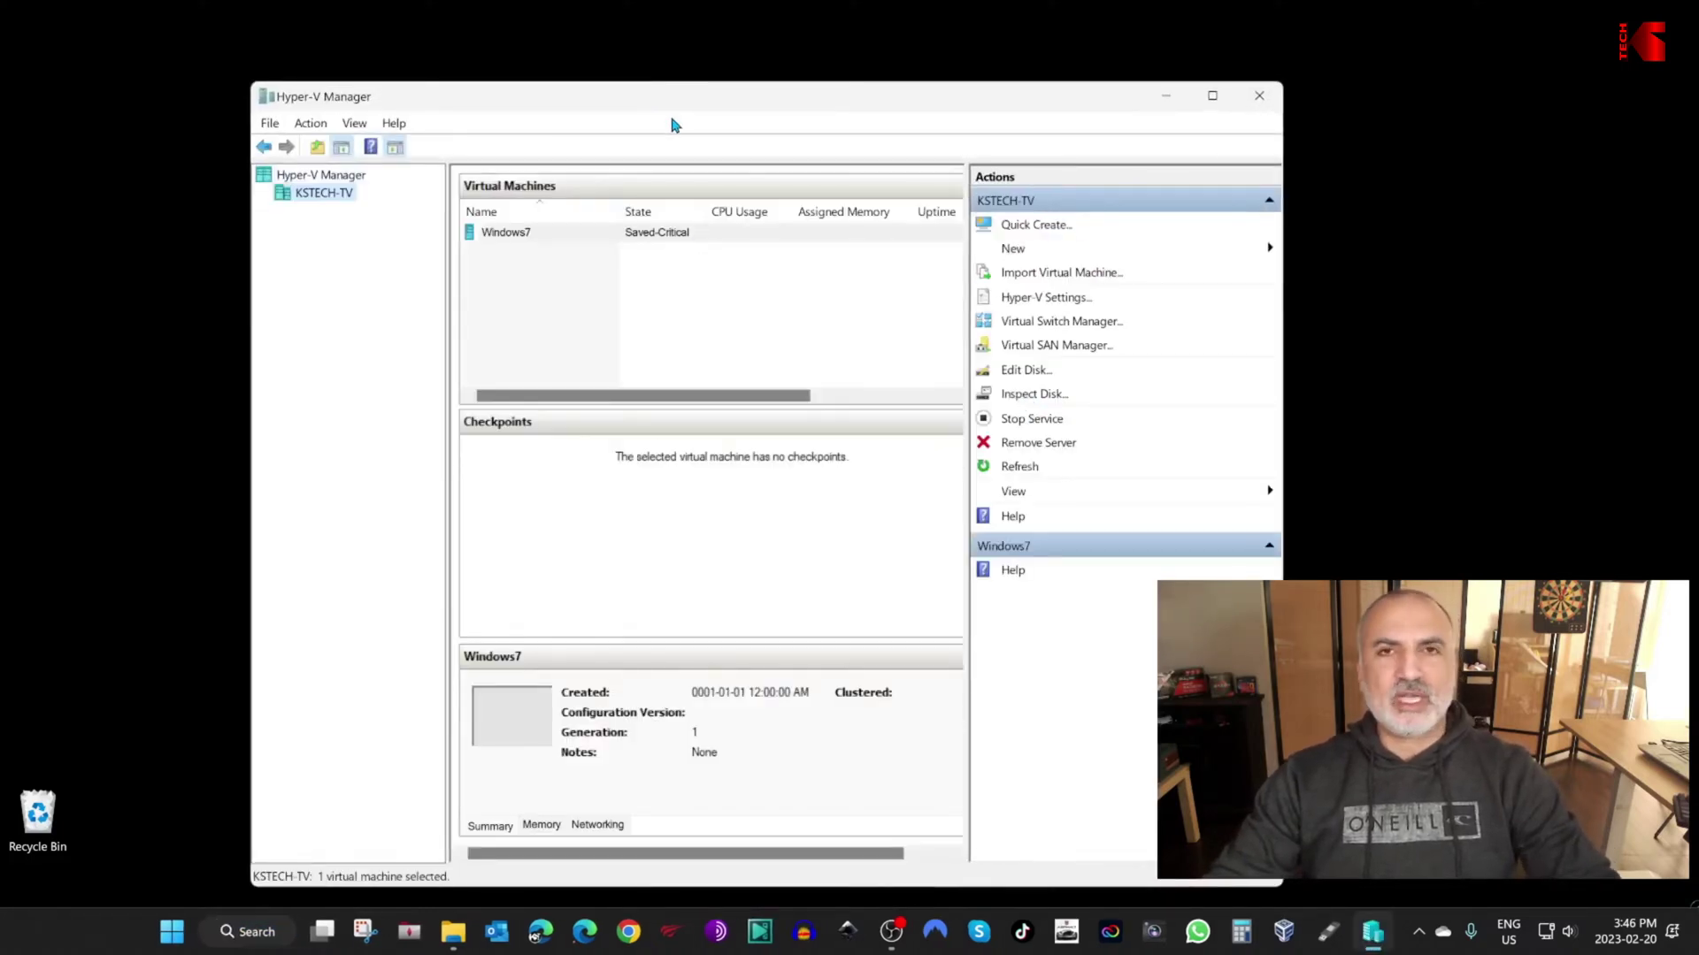
left_click(1024, 255)
left_click(1367, 254)
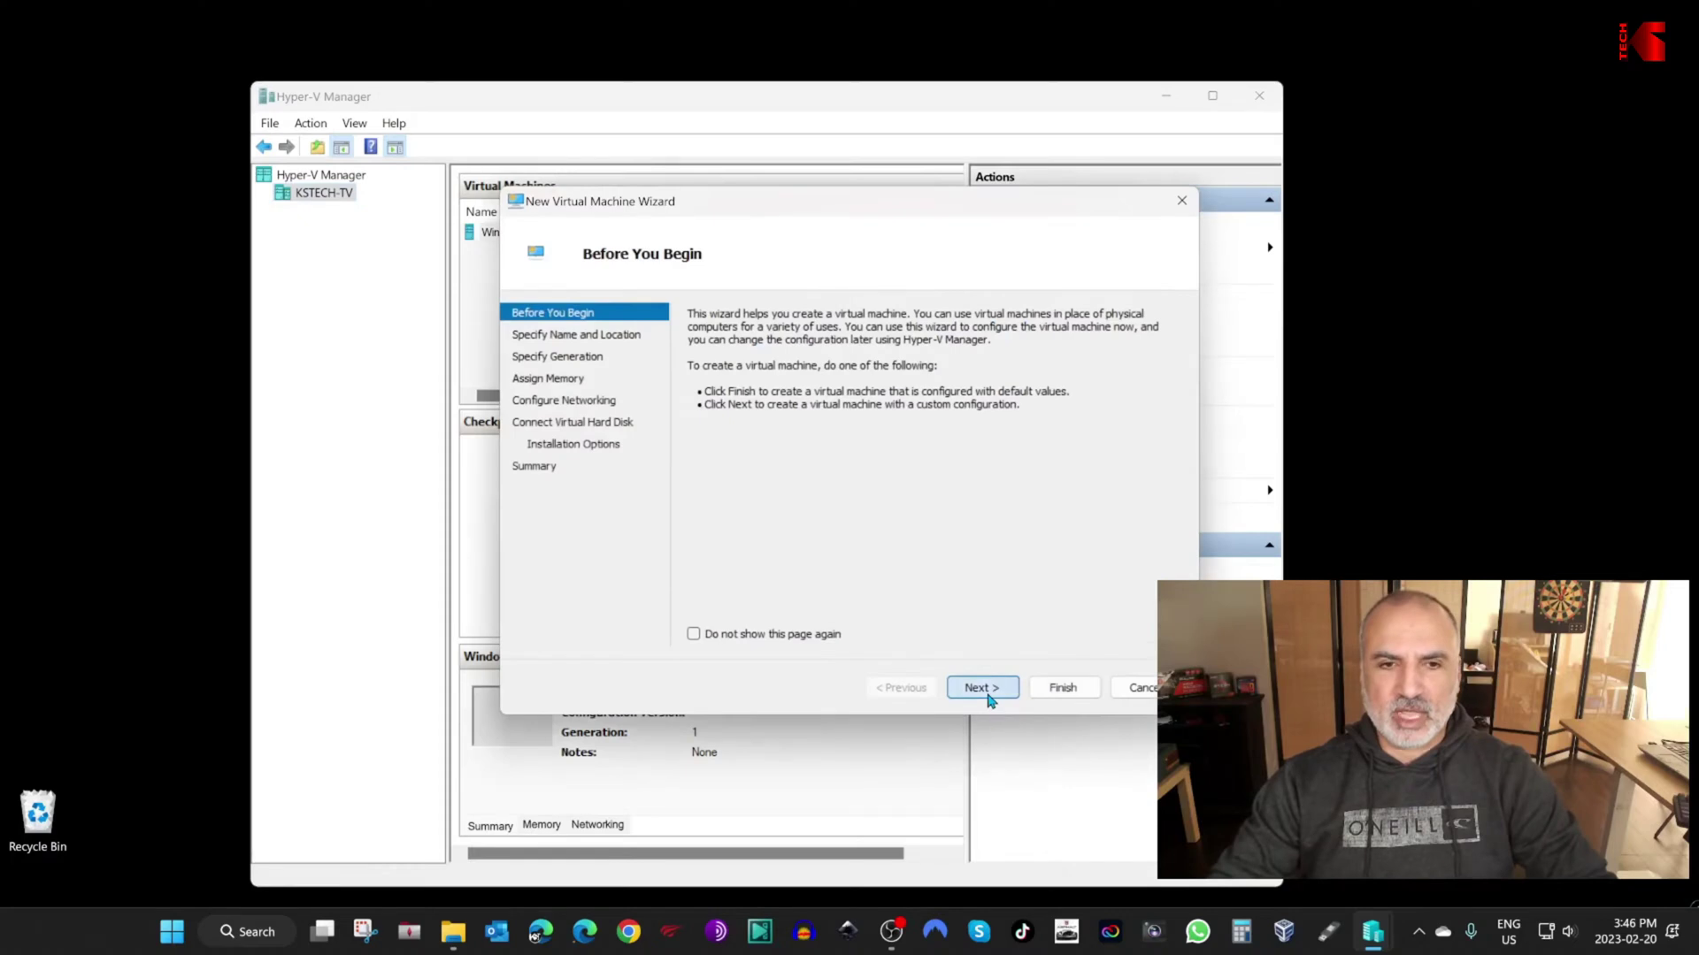
left_click(982, 689)
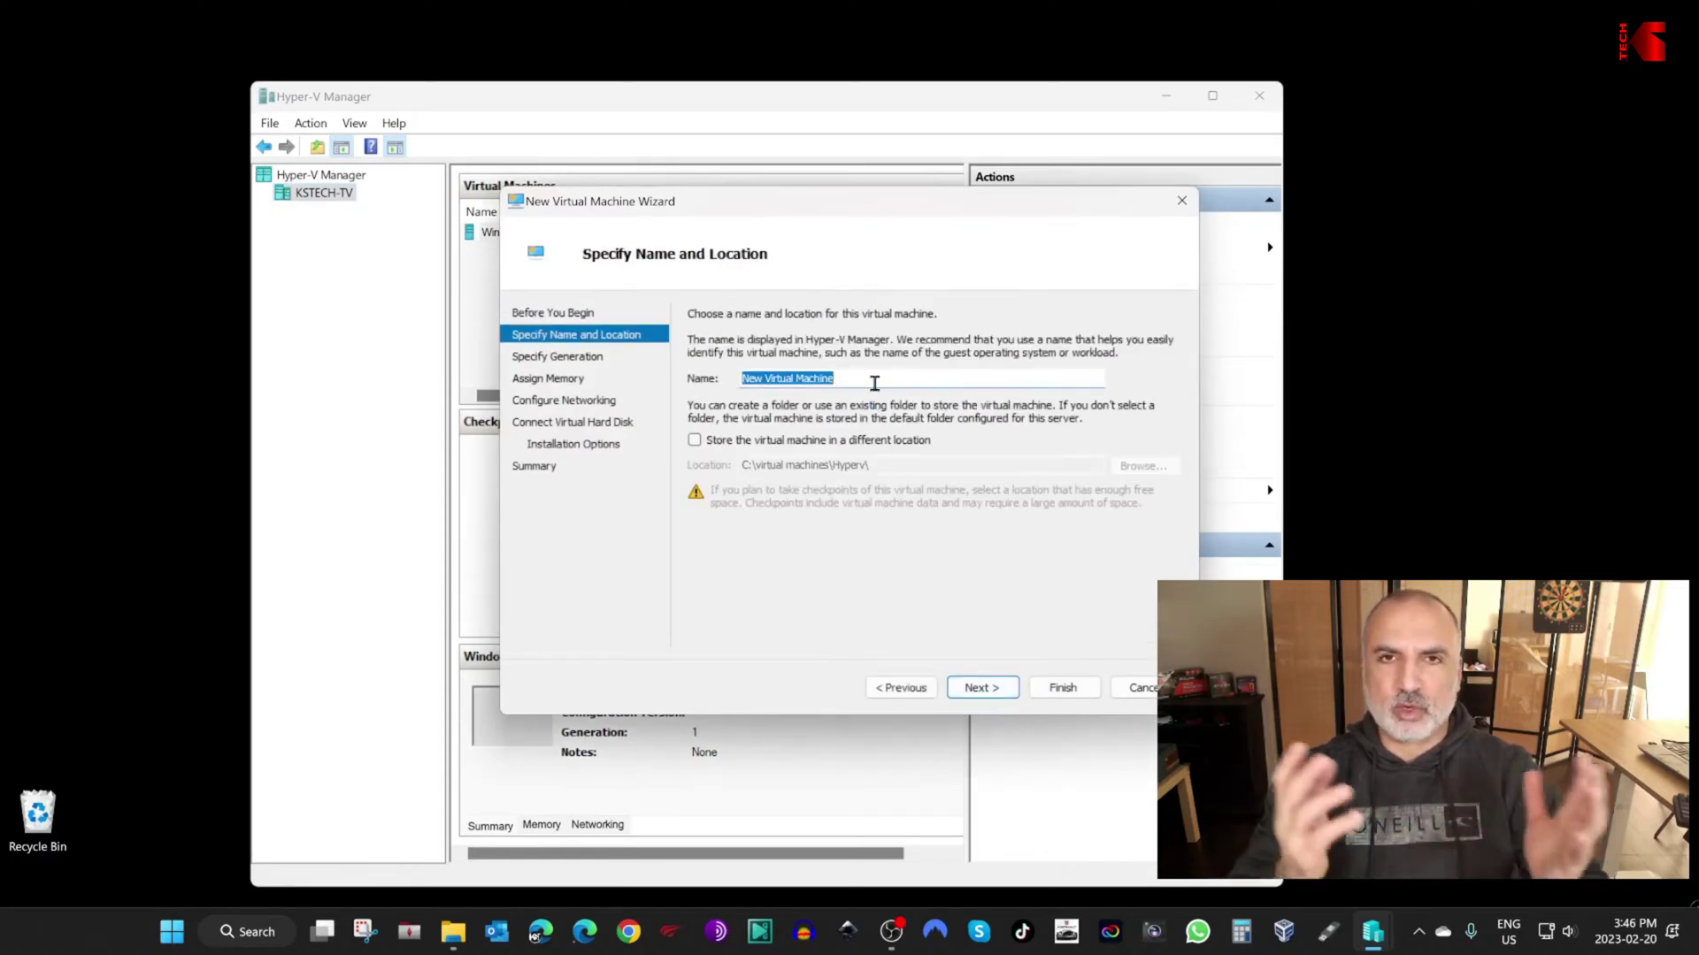
Step: Name the virtual machine MyWin11 and choose Generation 2
key("BackSpace")
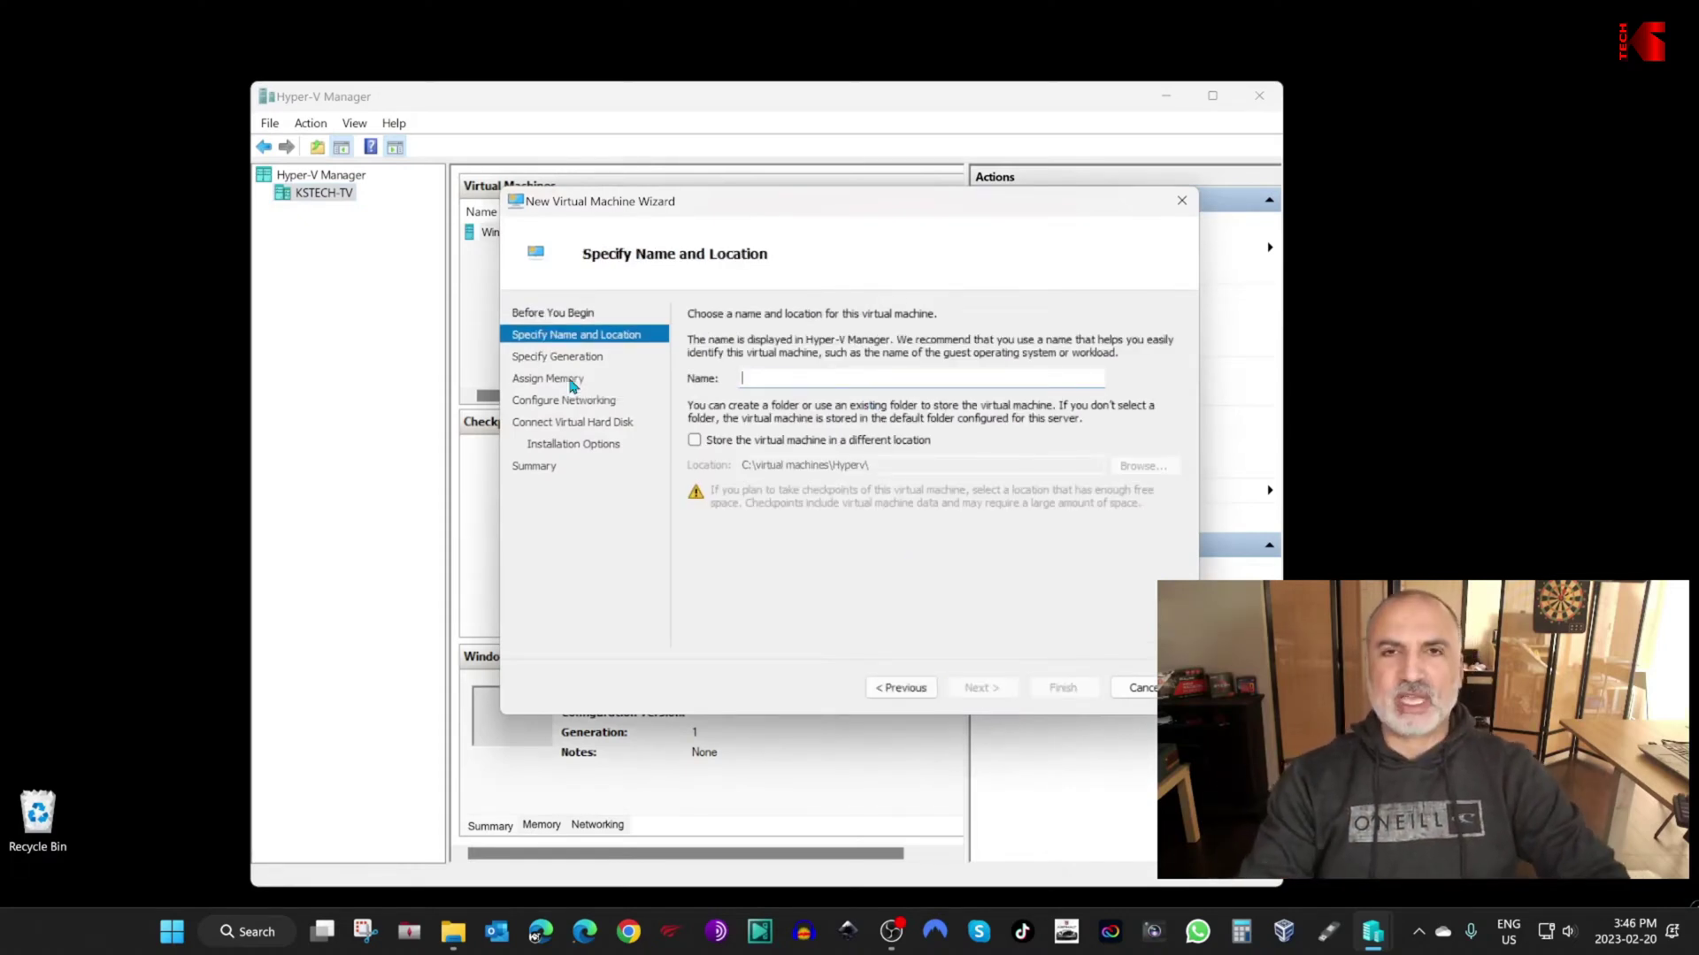
type("MyWin11")
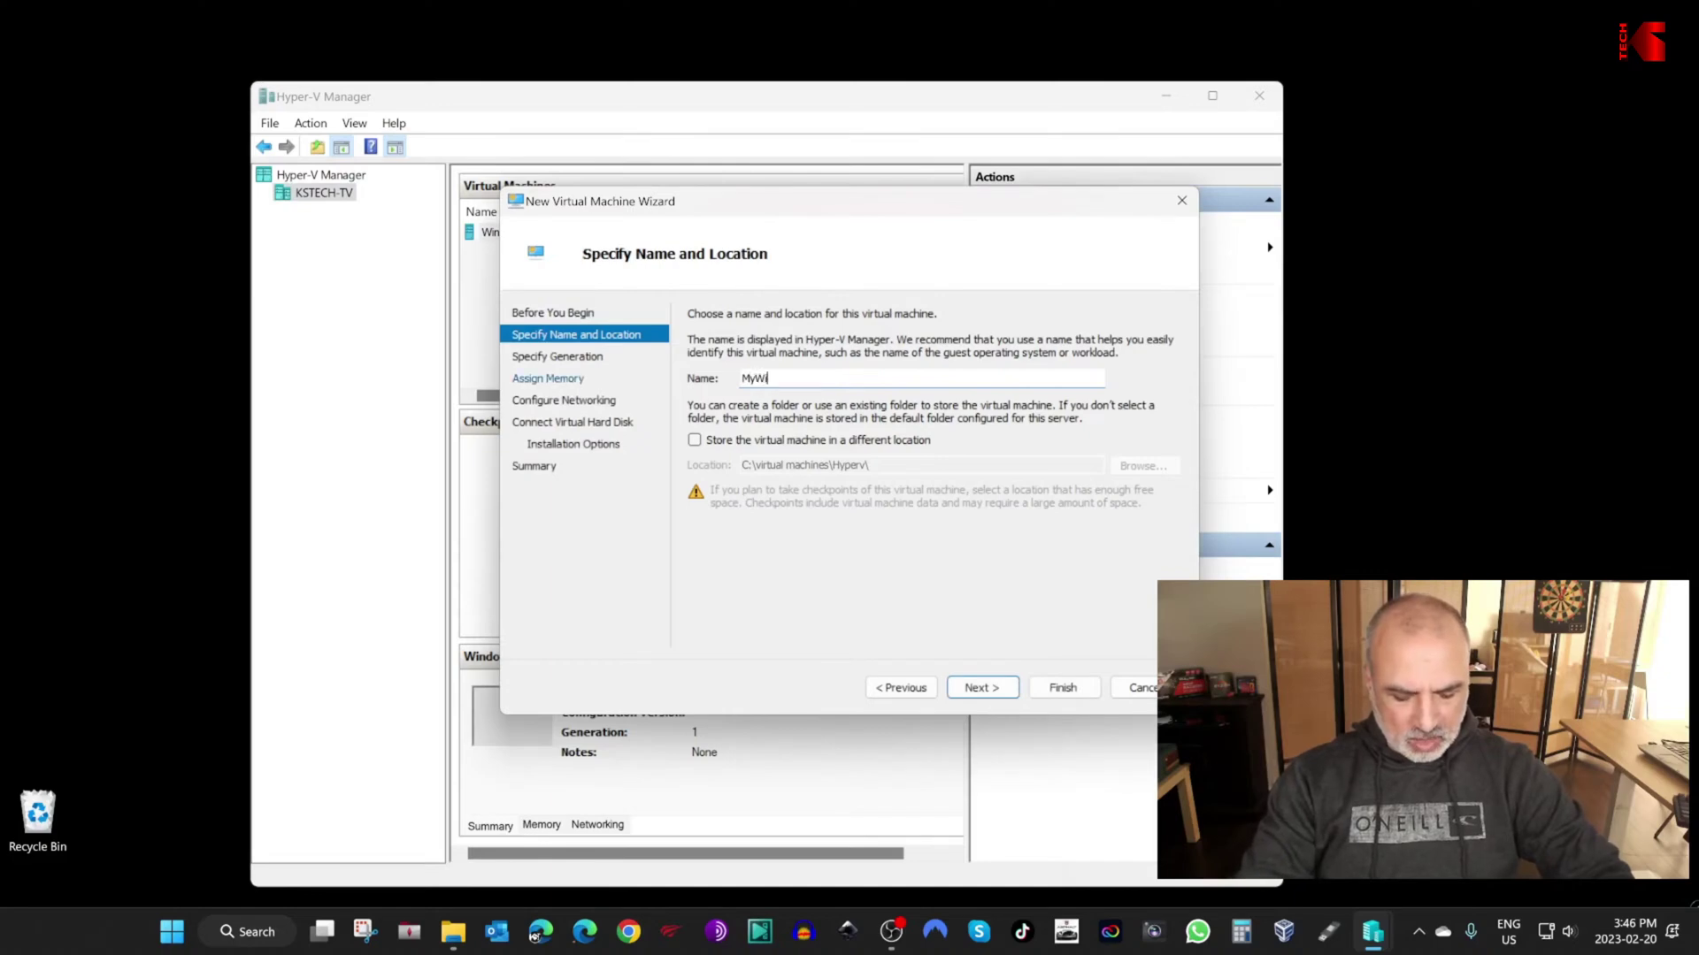
left_click(980, 688)
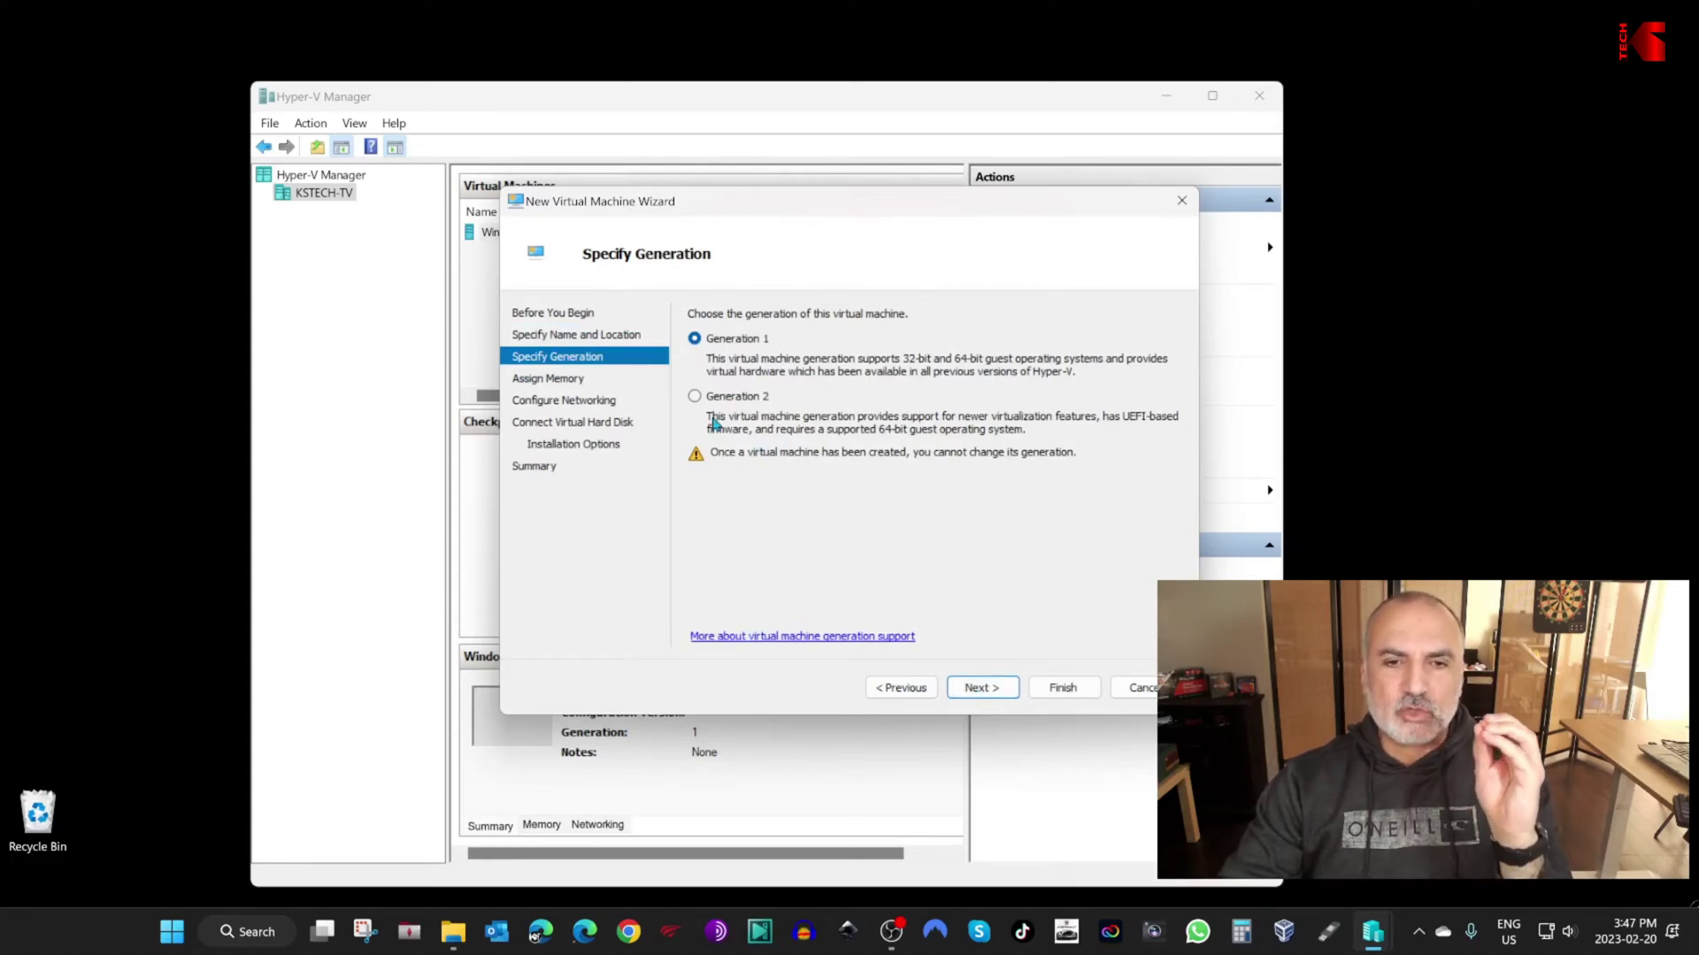
left_click(695, 397)
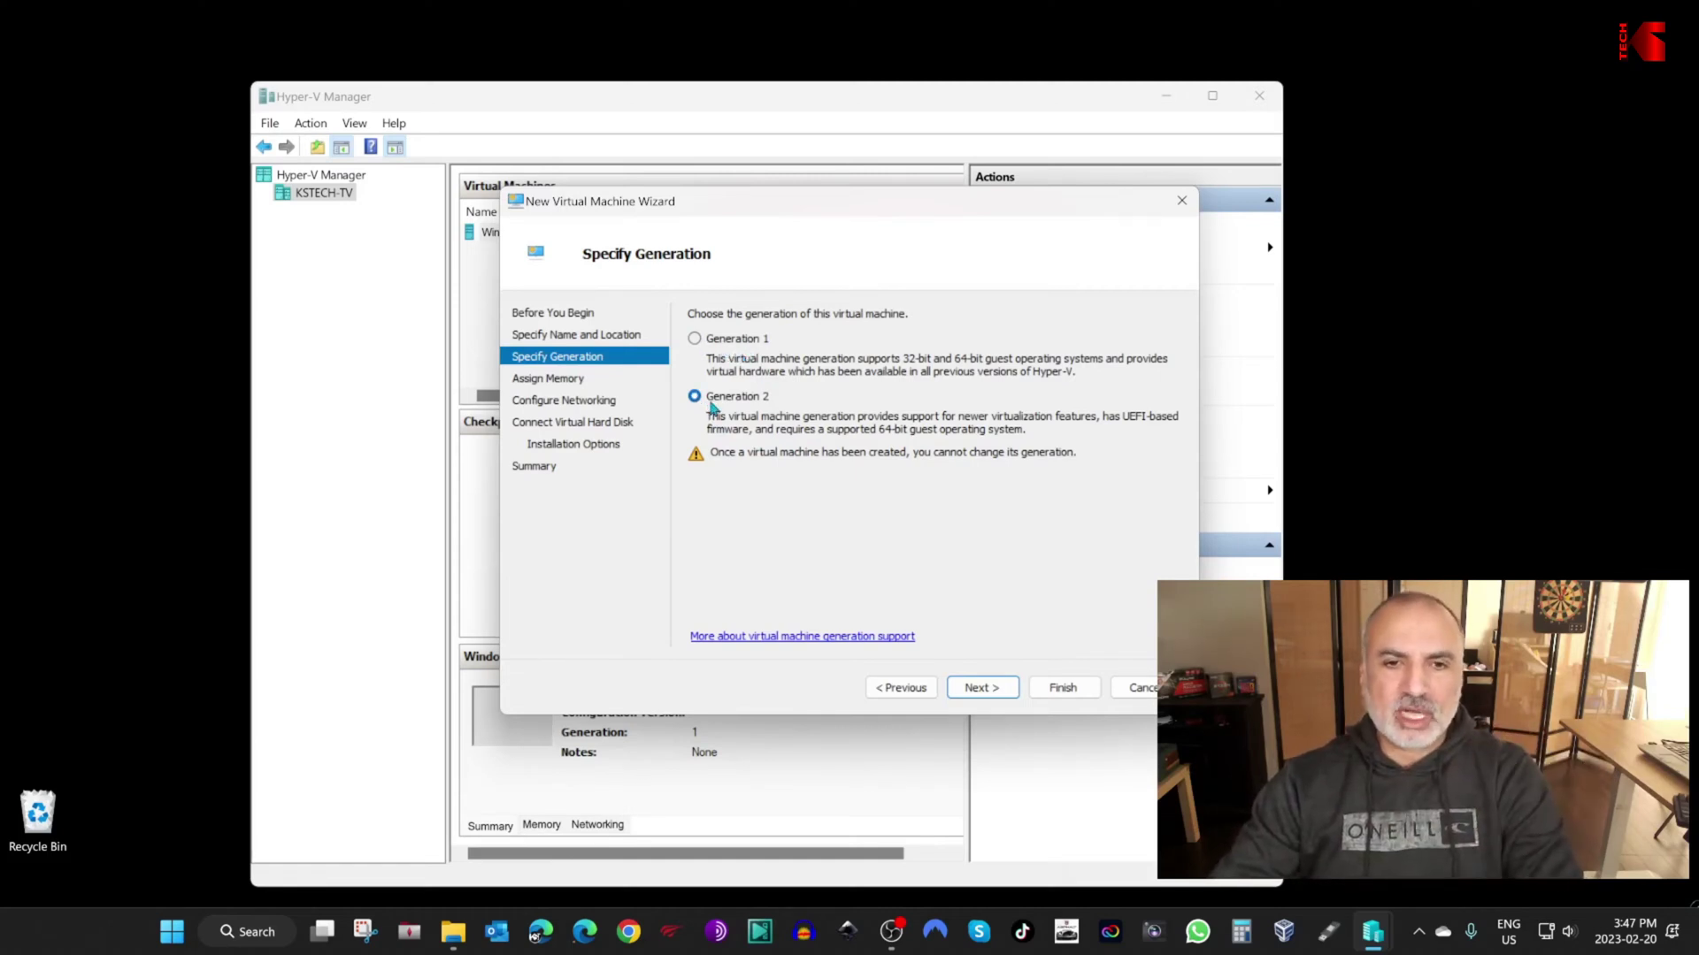
left_click(983, 693)
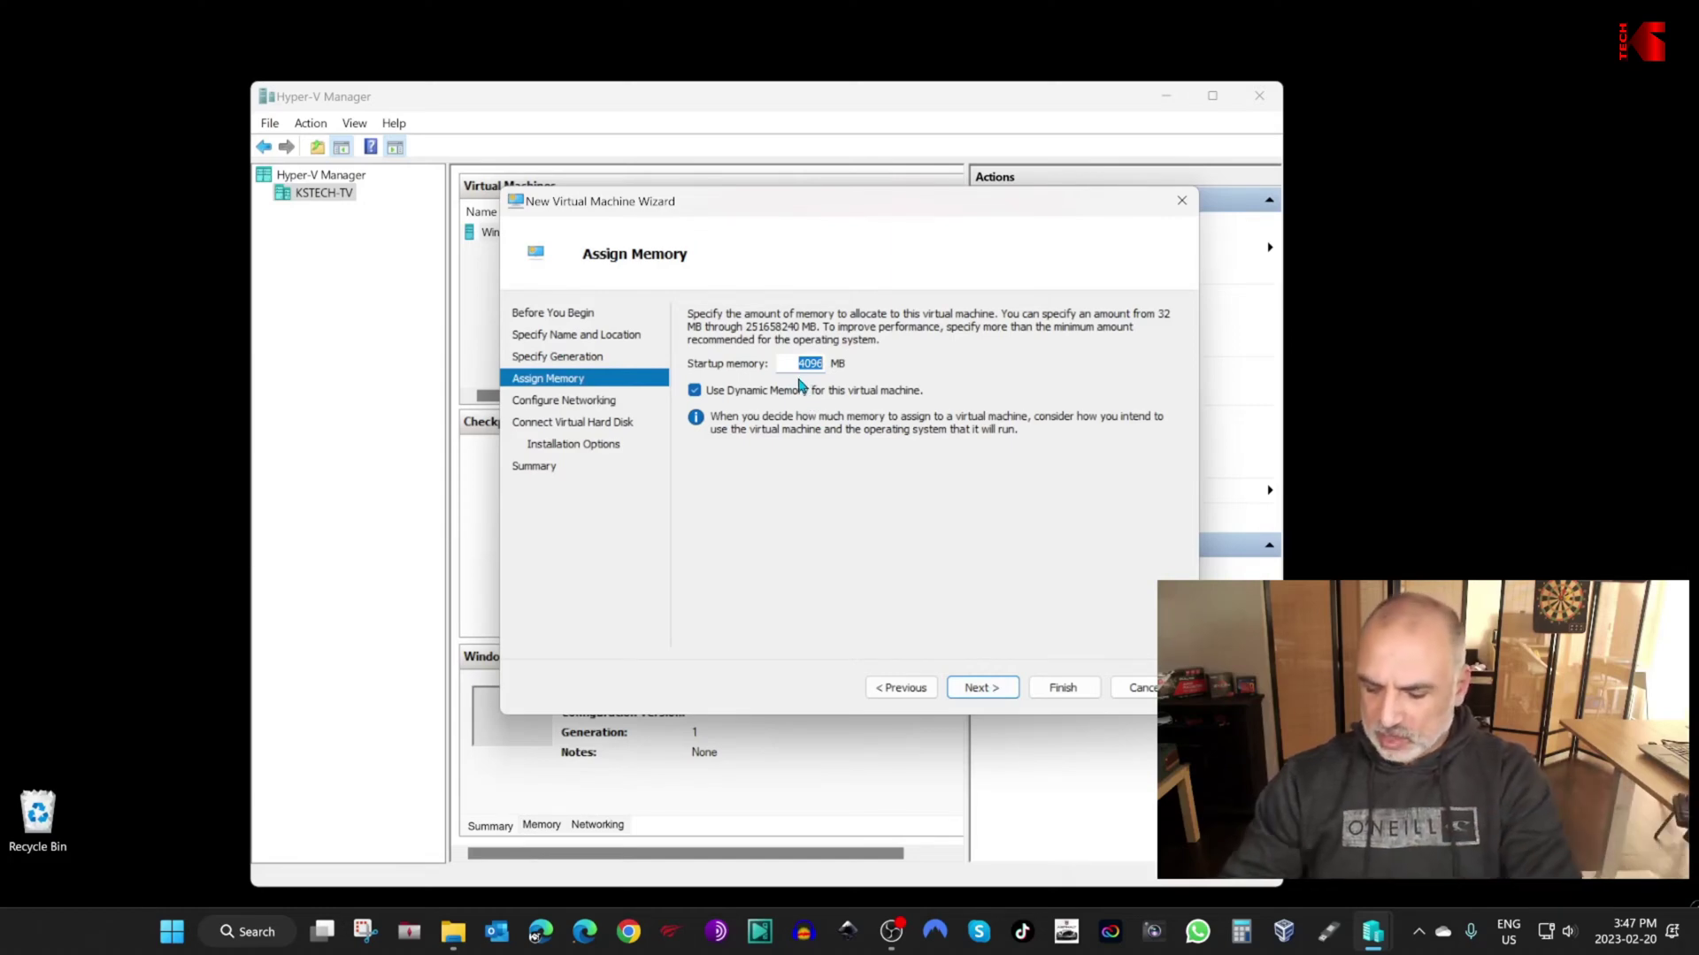
Step: Give the VM 8192 MB of memory and connect it to Default Switch
type("8192")
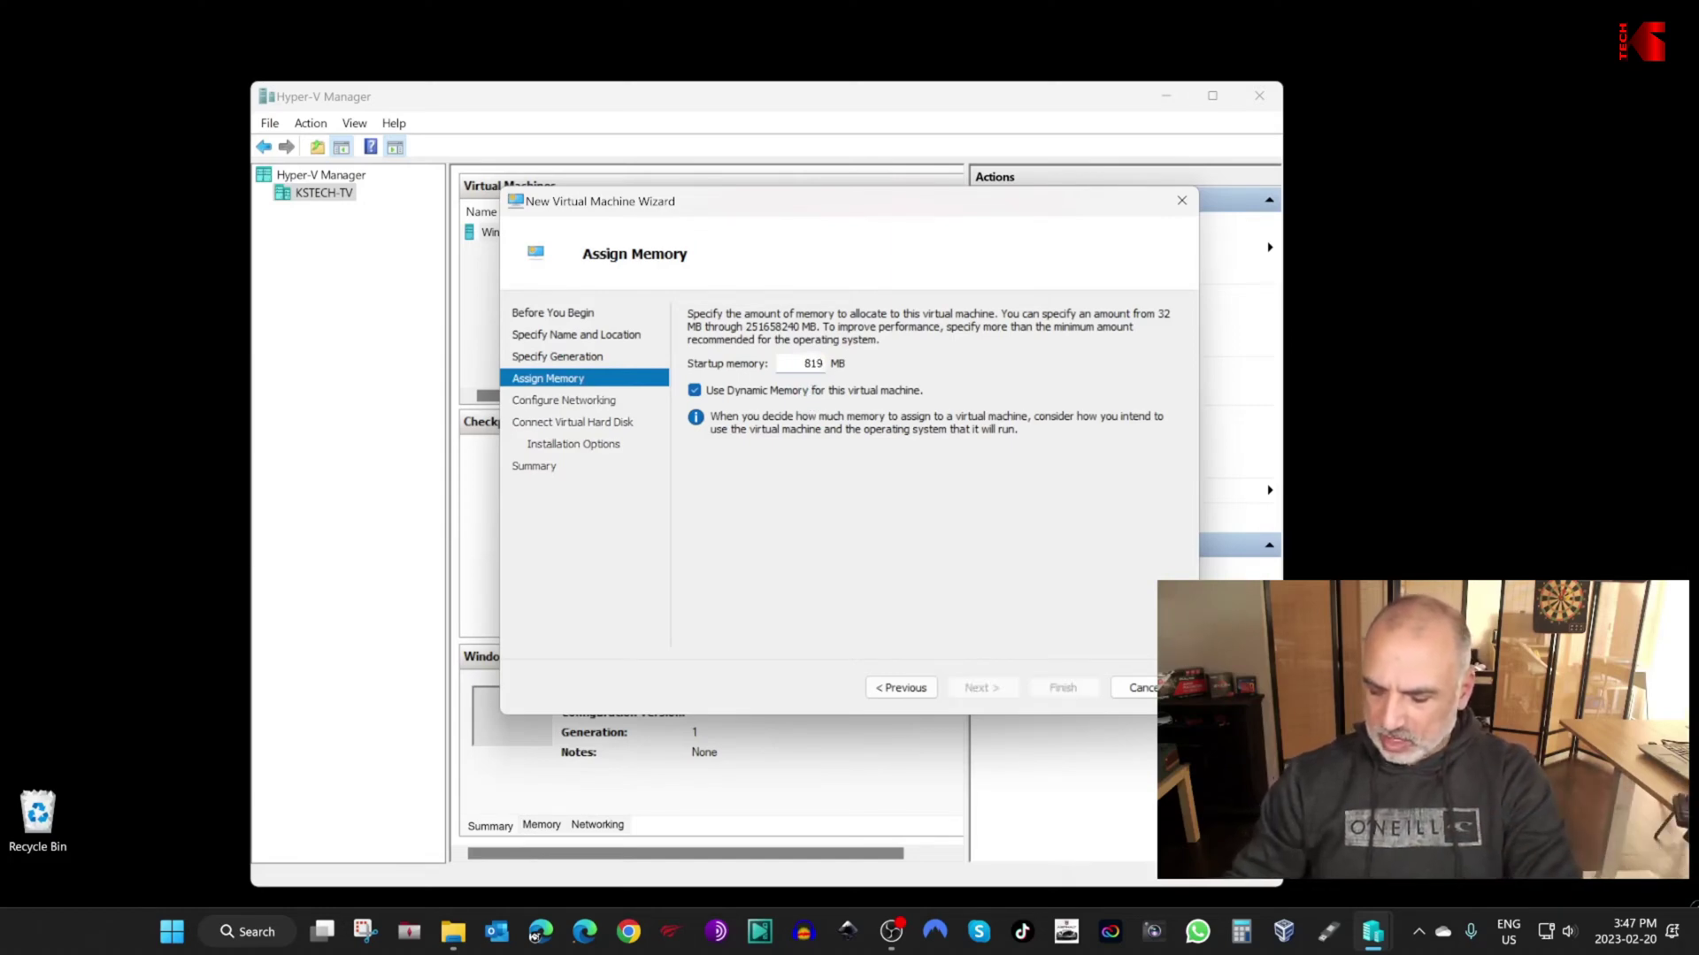
left_click(980, 689)
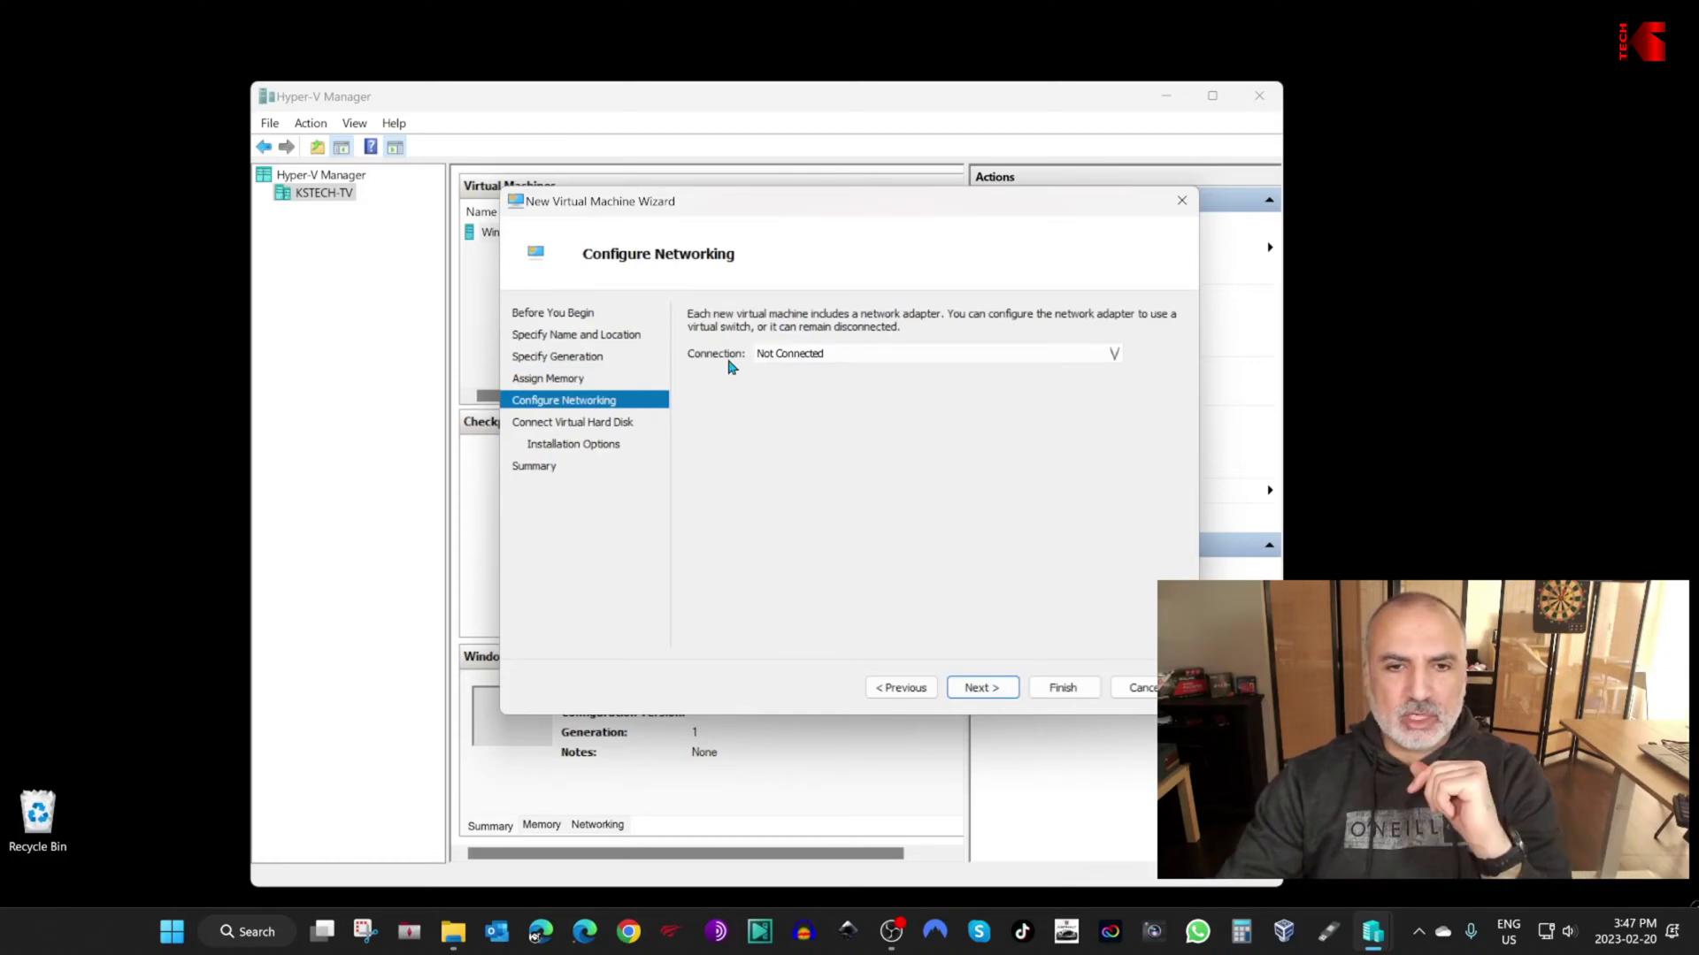
left_click(945, 362)
left_click(816, 389)
left_click(980, 689)
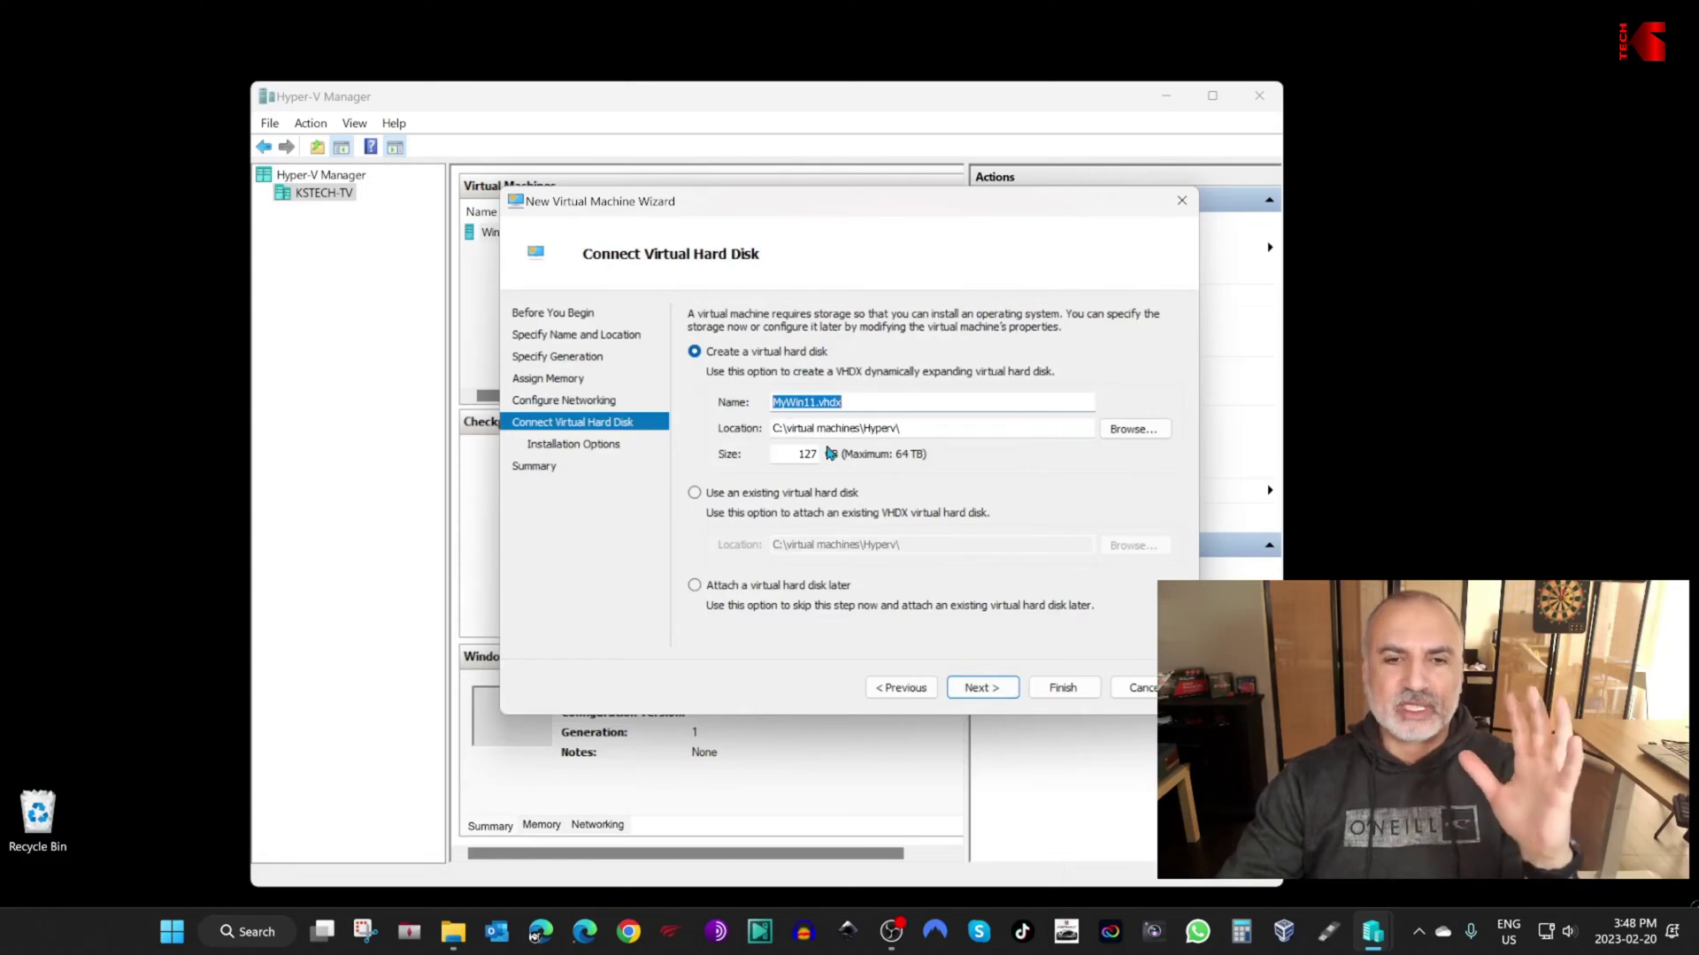
Step: Attach the existing NyWin11-0.VHDX from the MyWin11 folder and finish the wizard
left_click(694, 493)
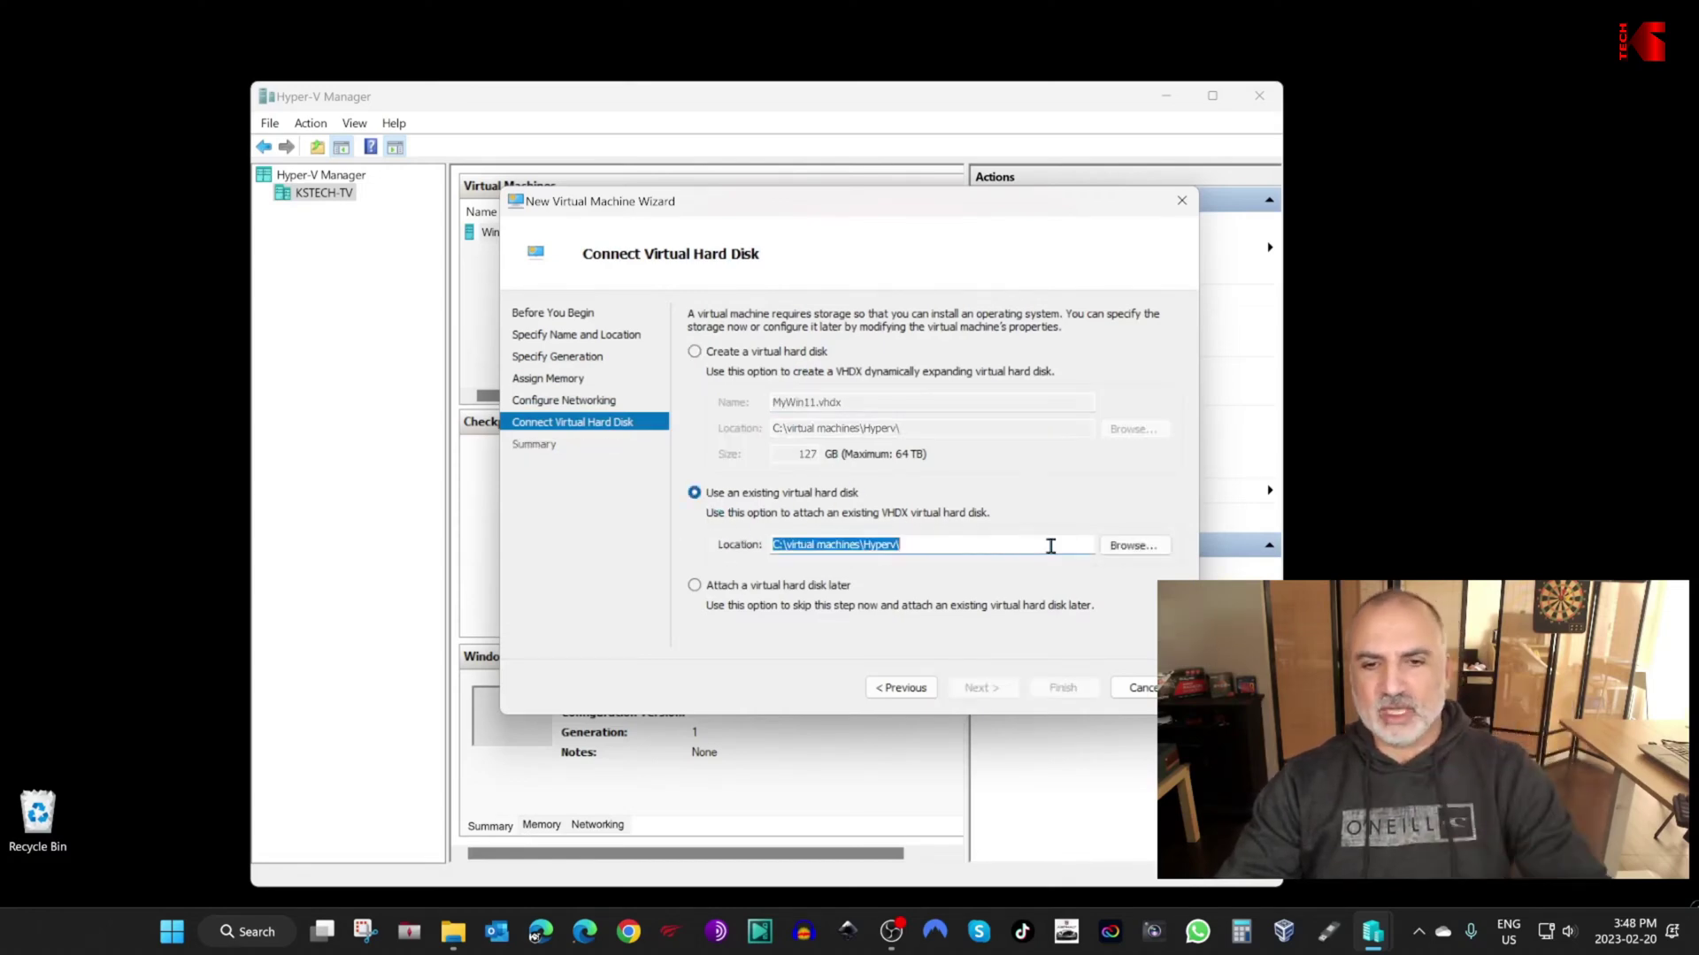
left_click(1136, 546)
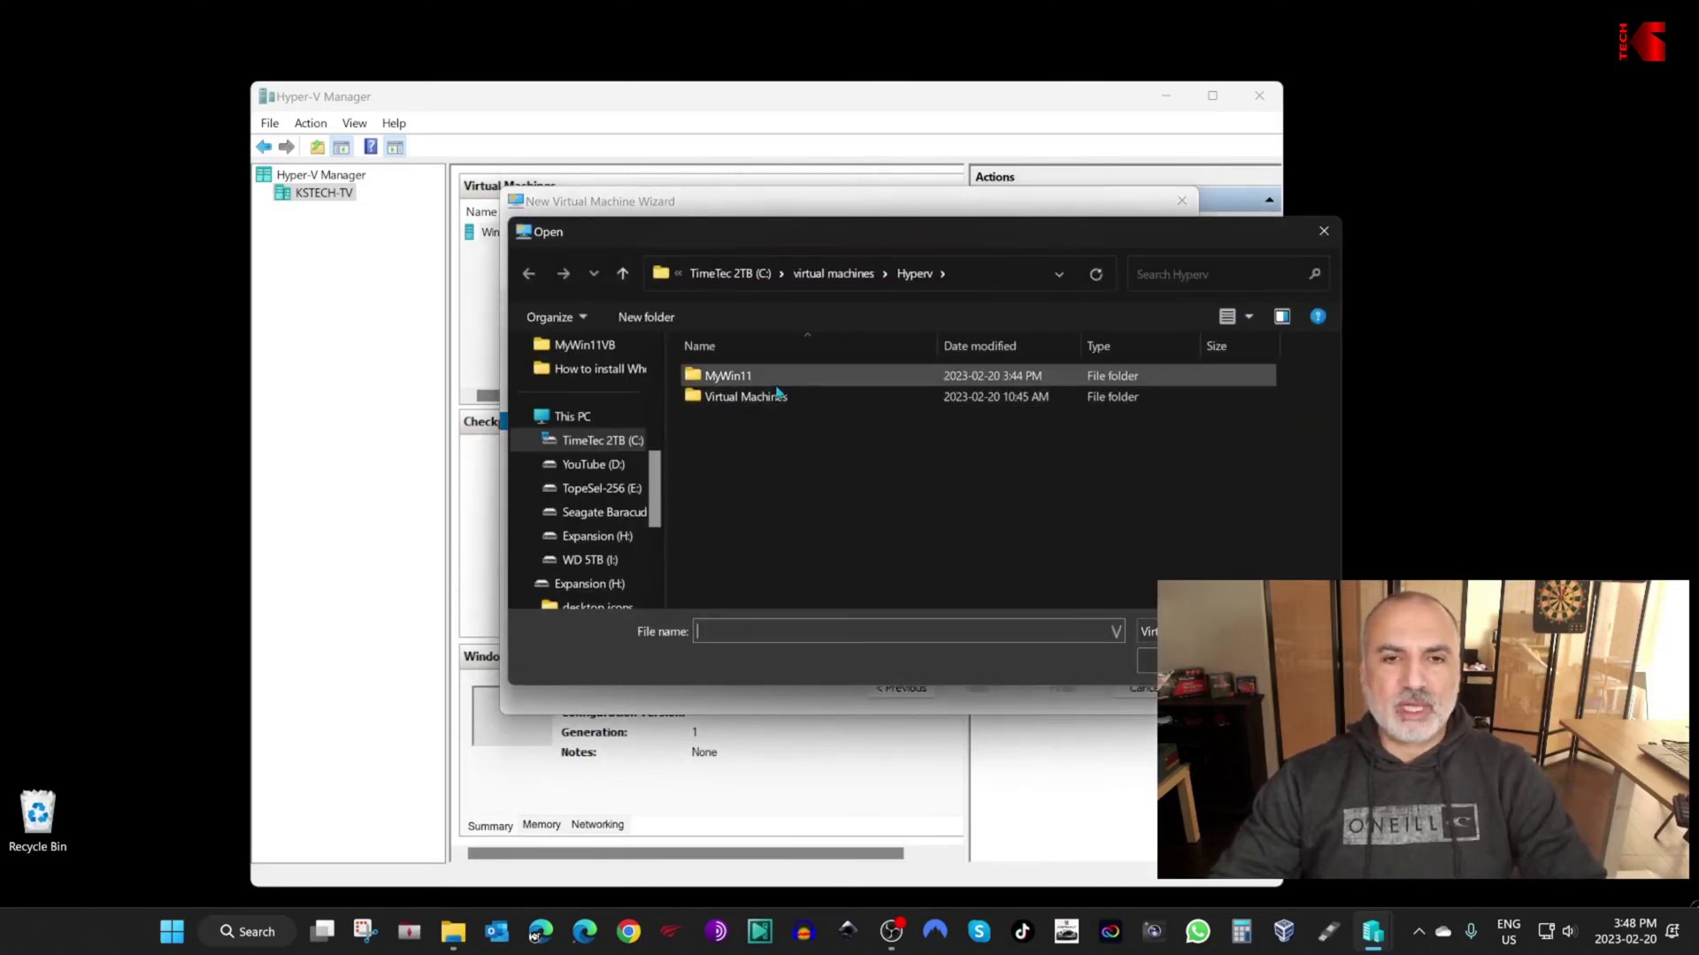
double_click(698, 378)
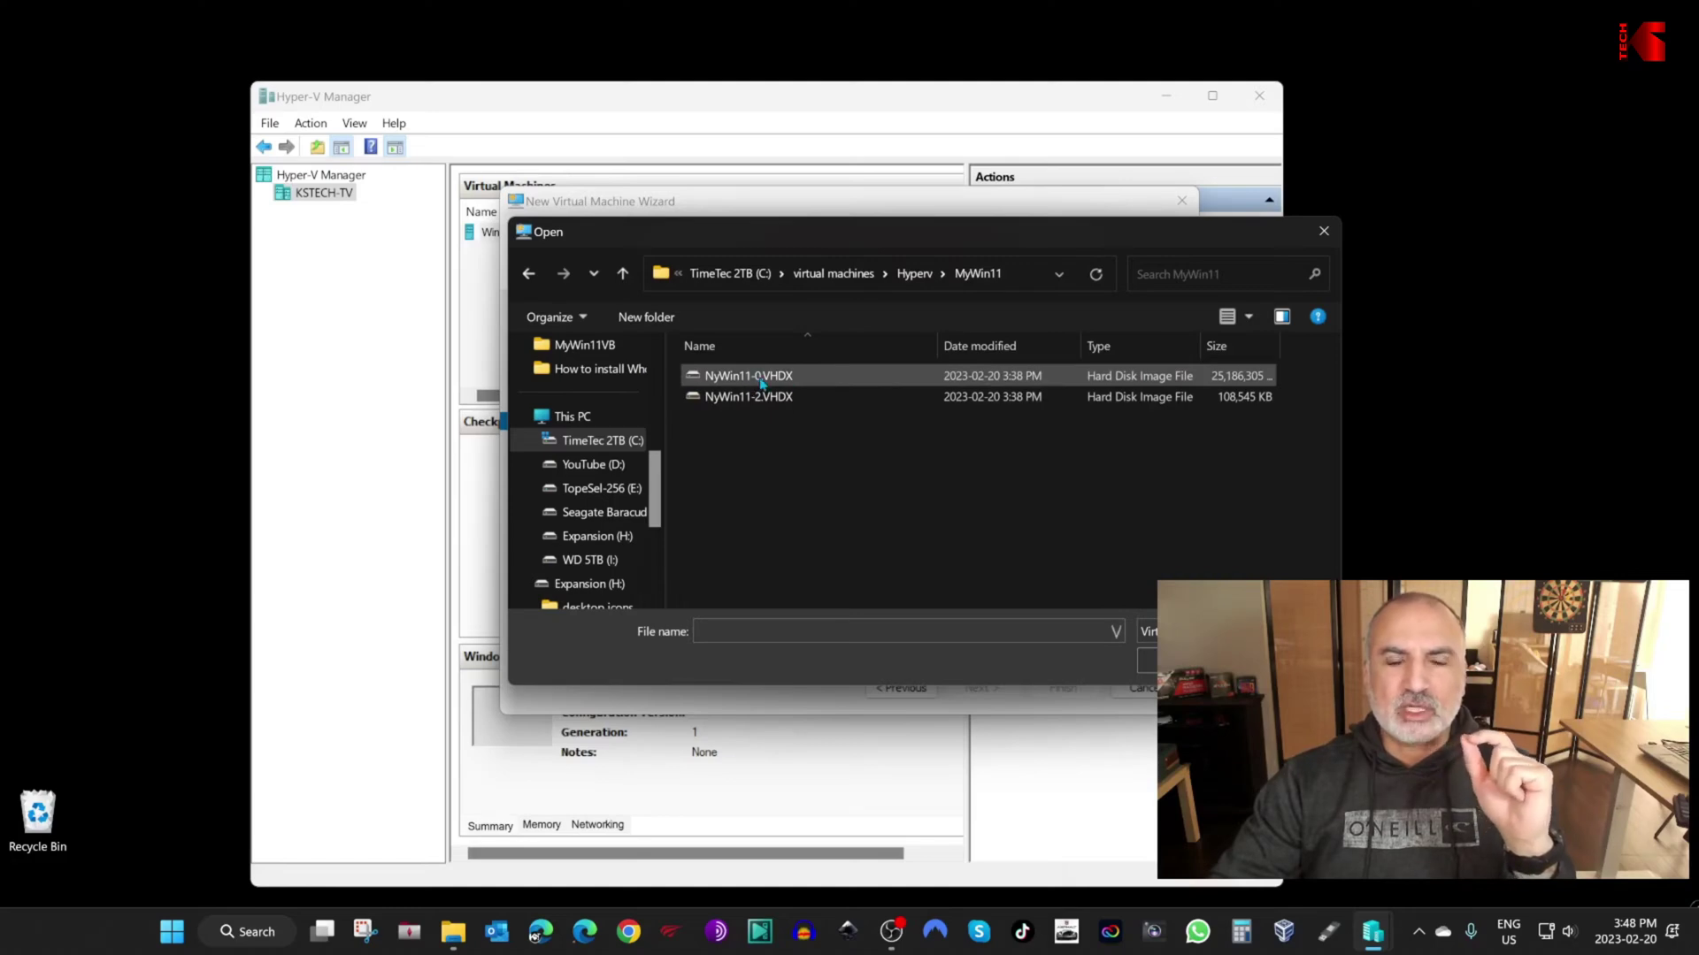
left_click(723, 384)
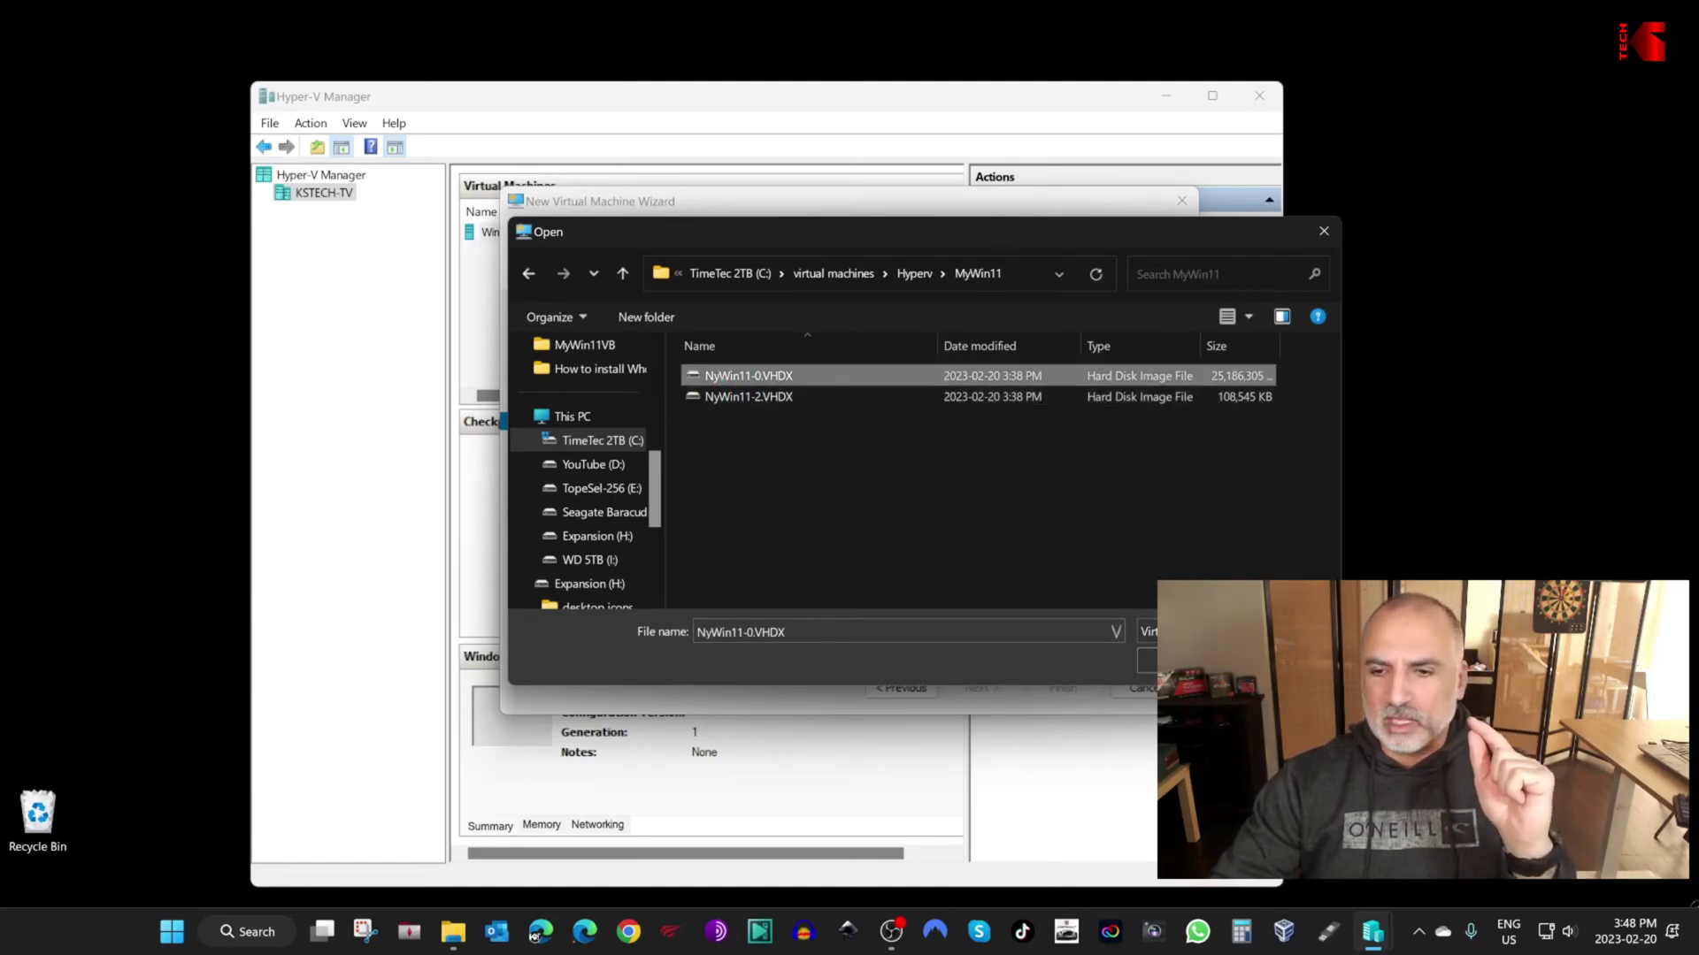
left_click(1147, 660)
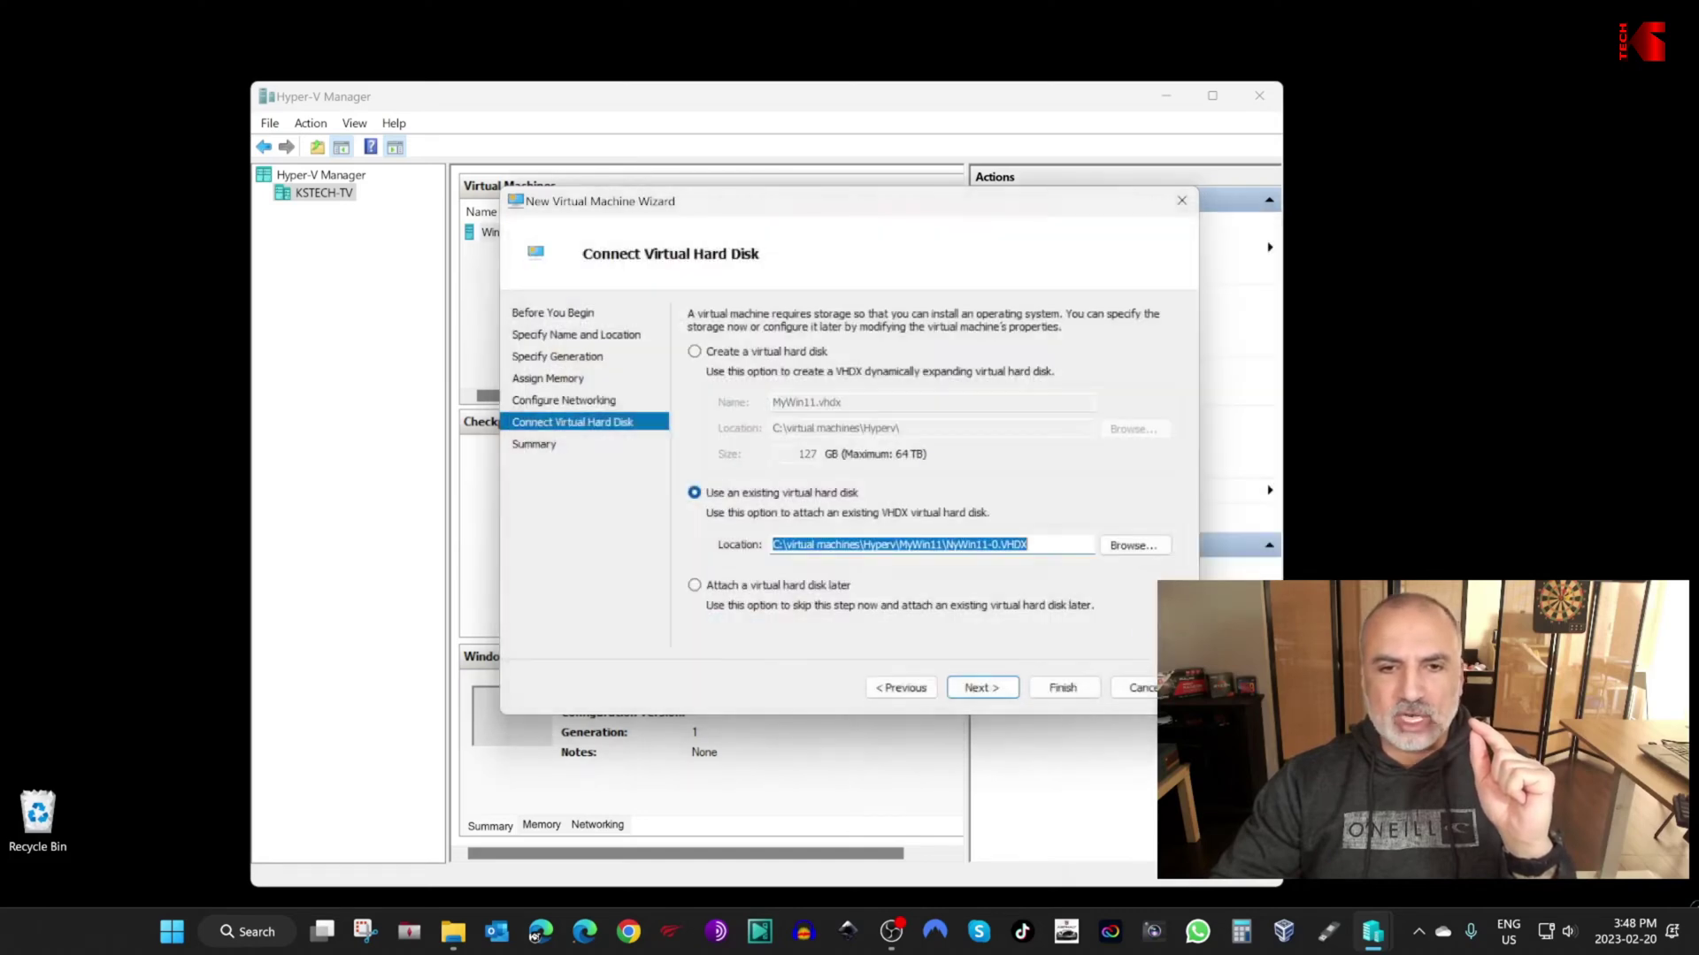
left_click(980, 689)
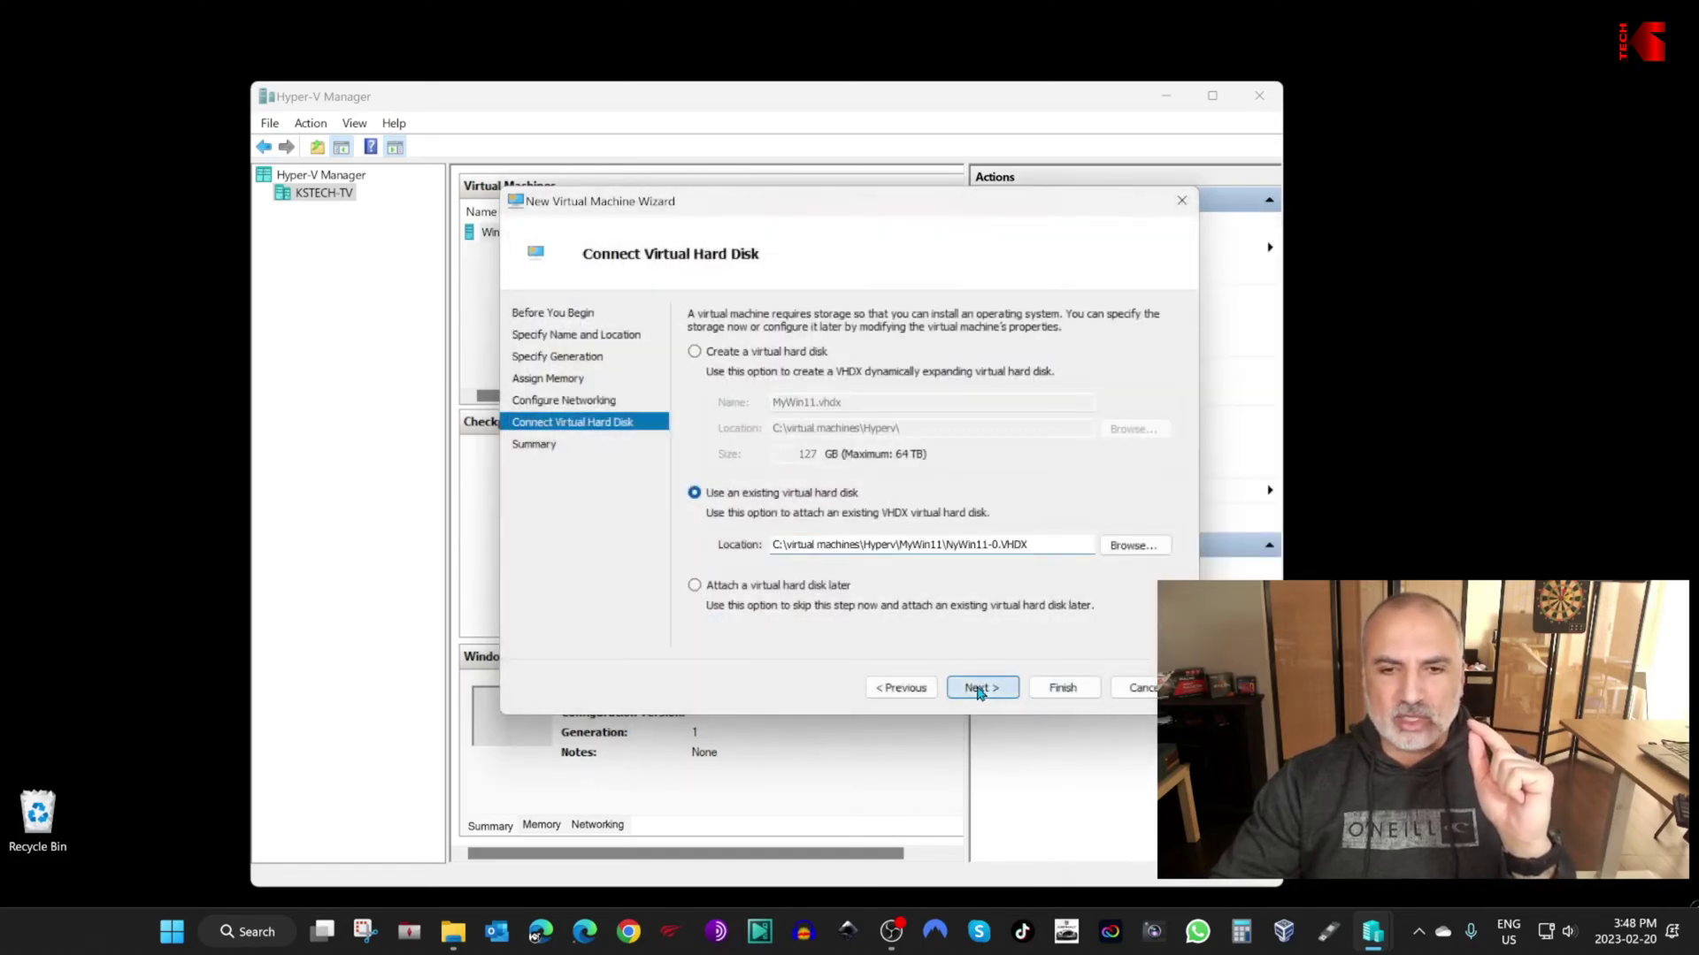
left_click(1065, 690)
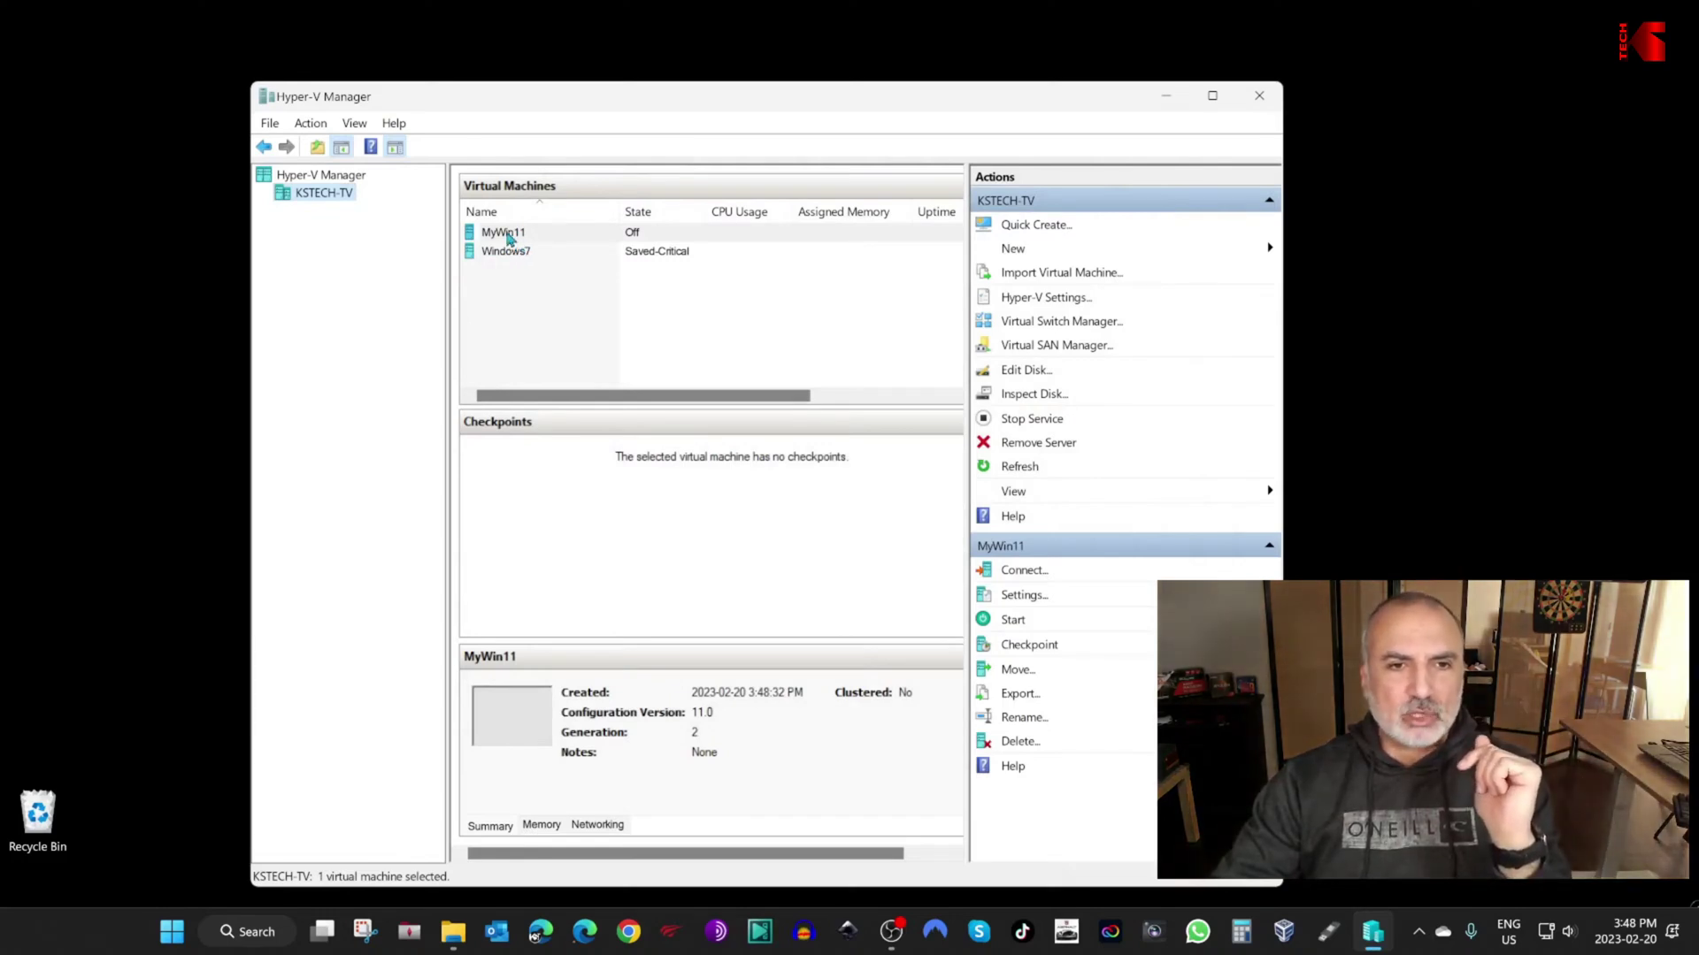
Step: In MyWin11's settings, add NyWin11-2.VHDX from the MyWin11 folder as a new SCSI hard drive and apply
left_click(499, 236)
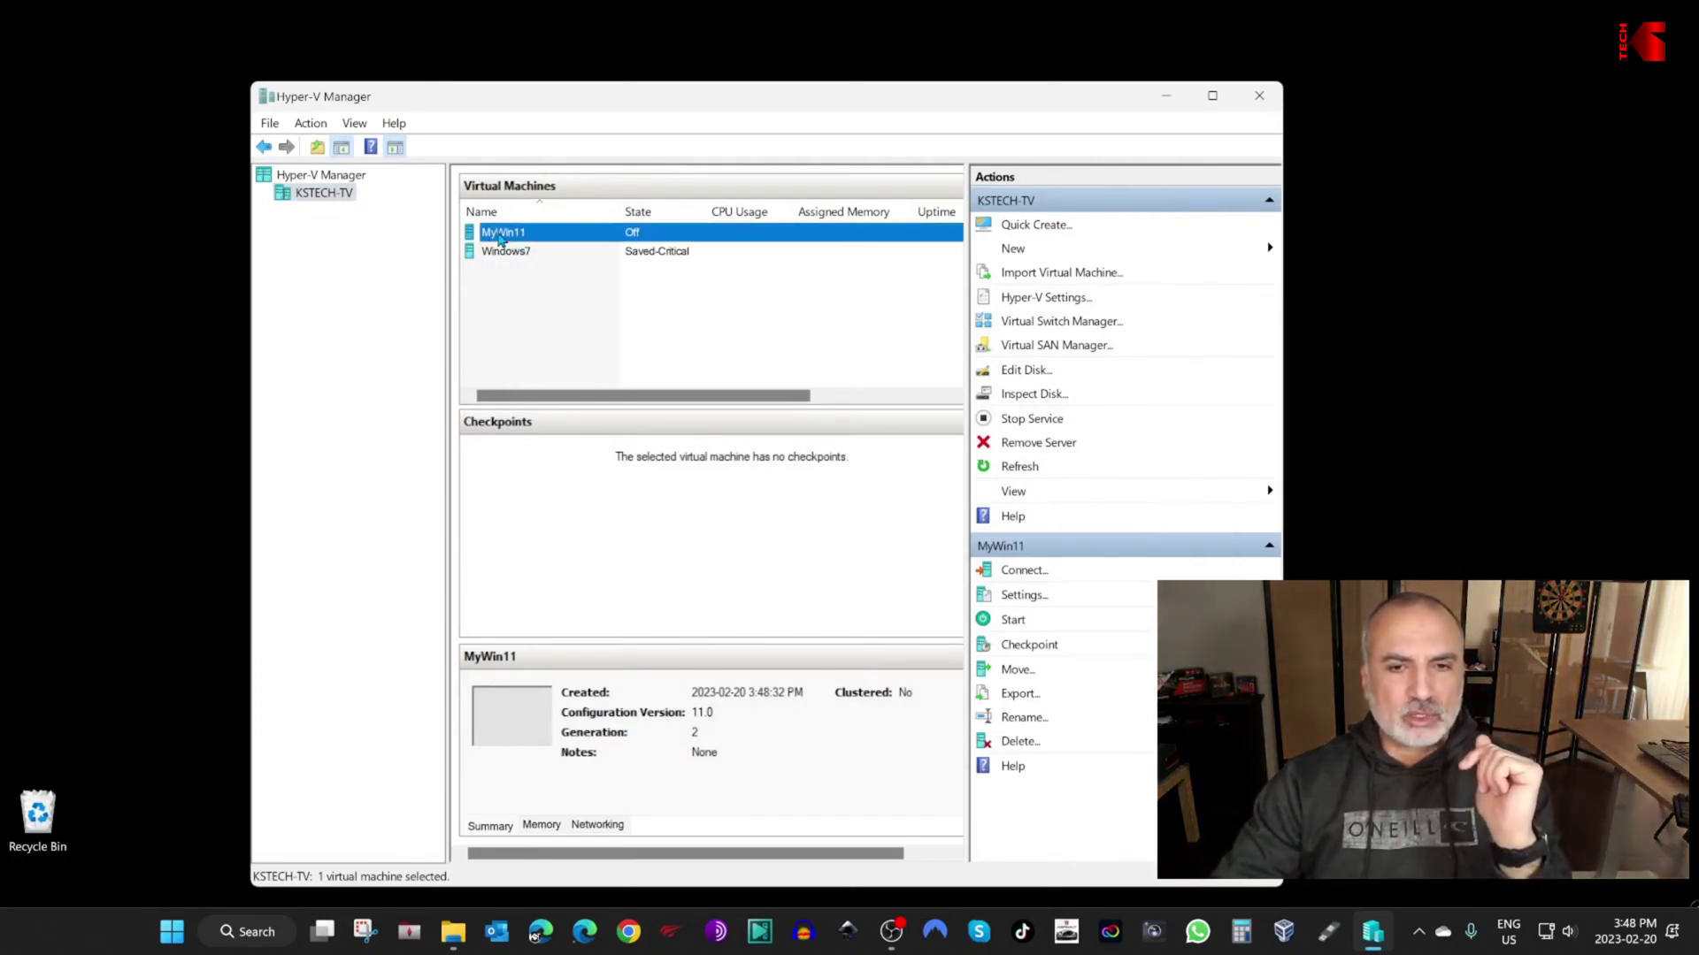
left_click(1024, 597)
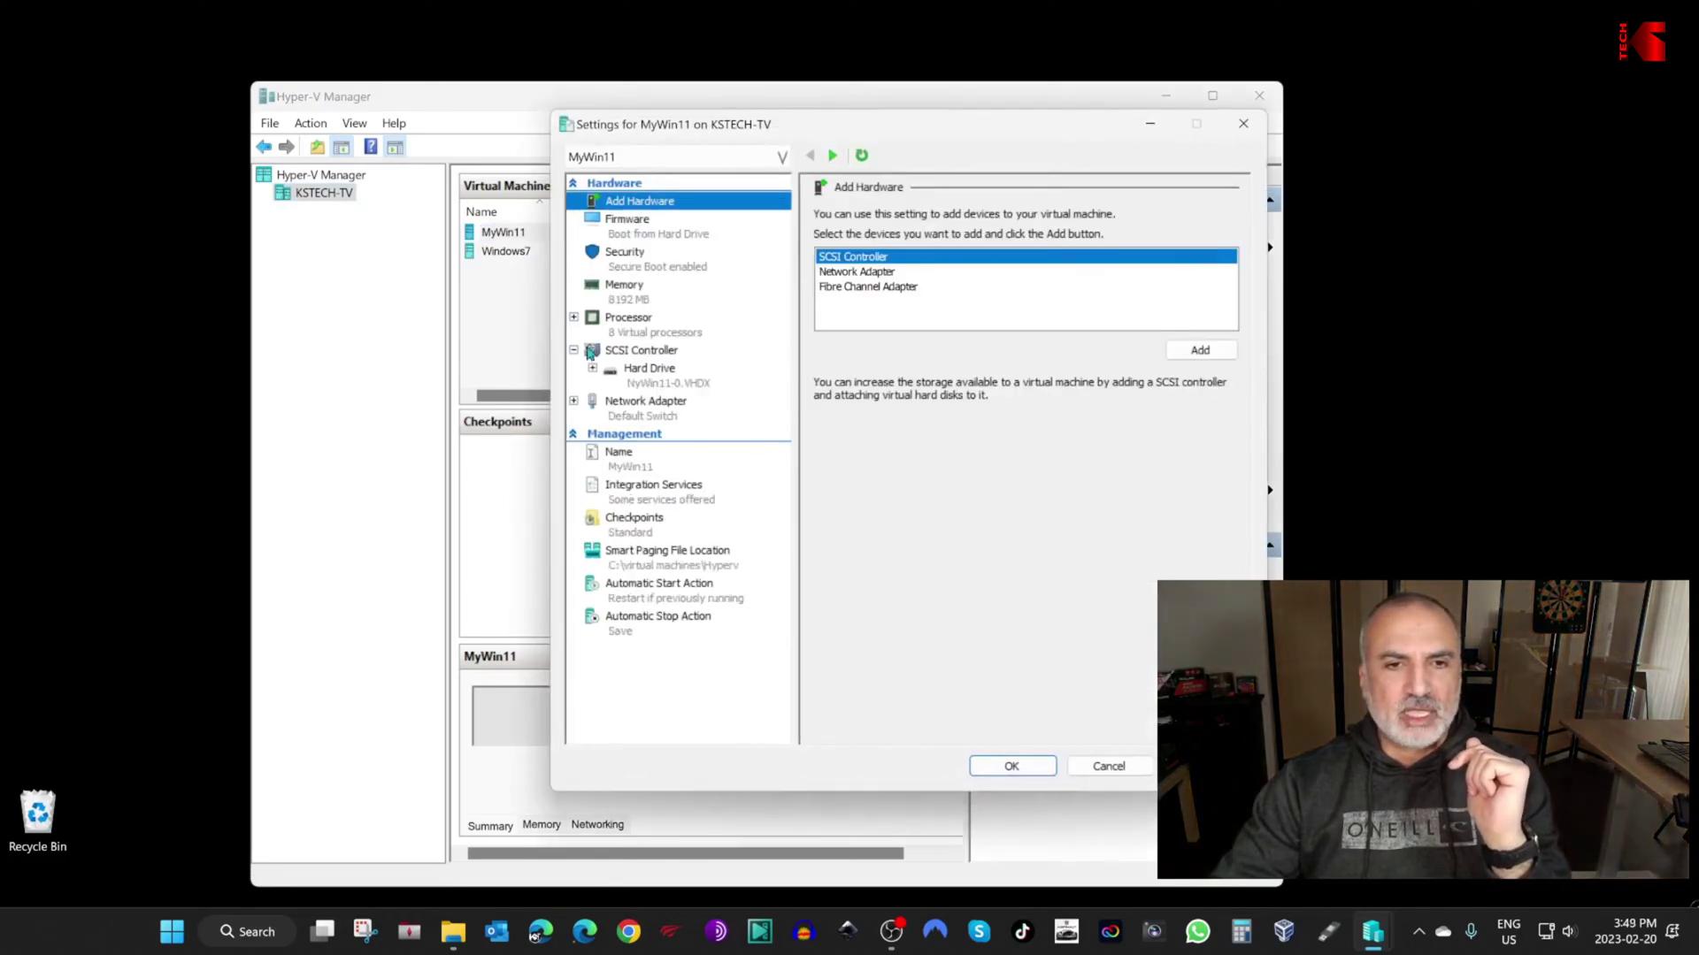
left_click(650, 353)
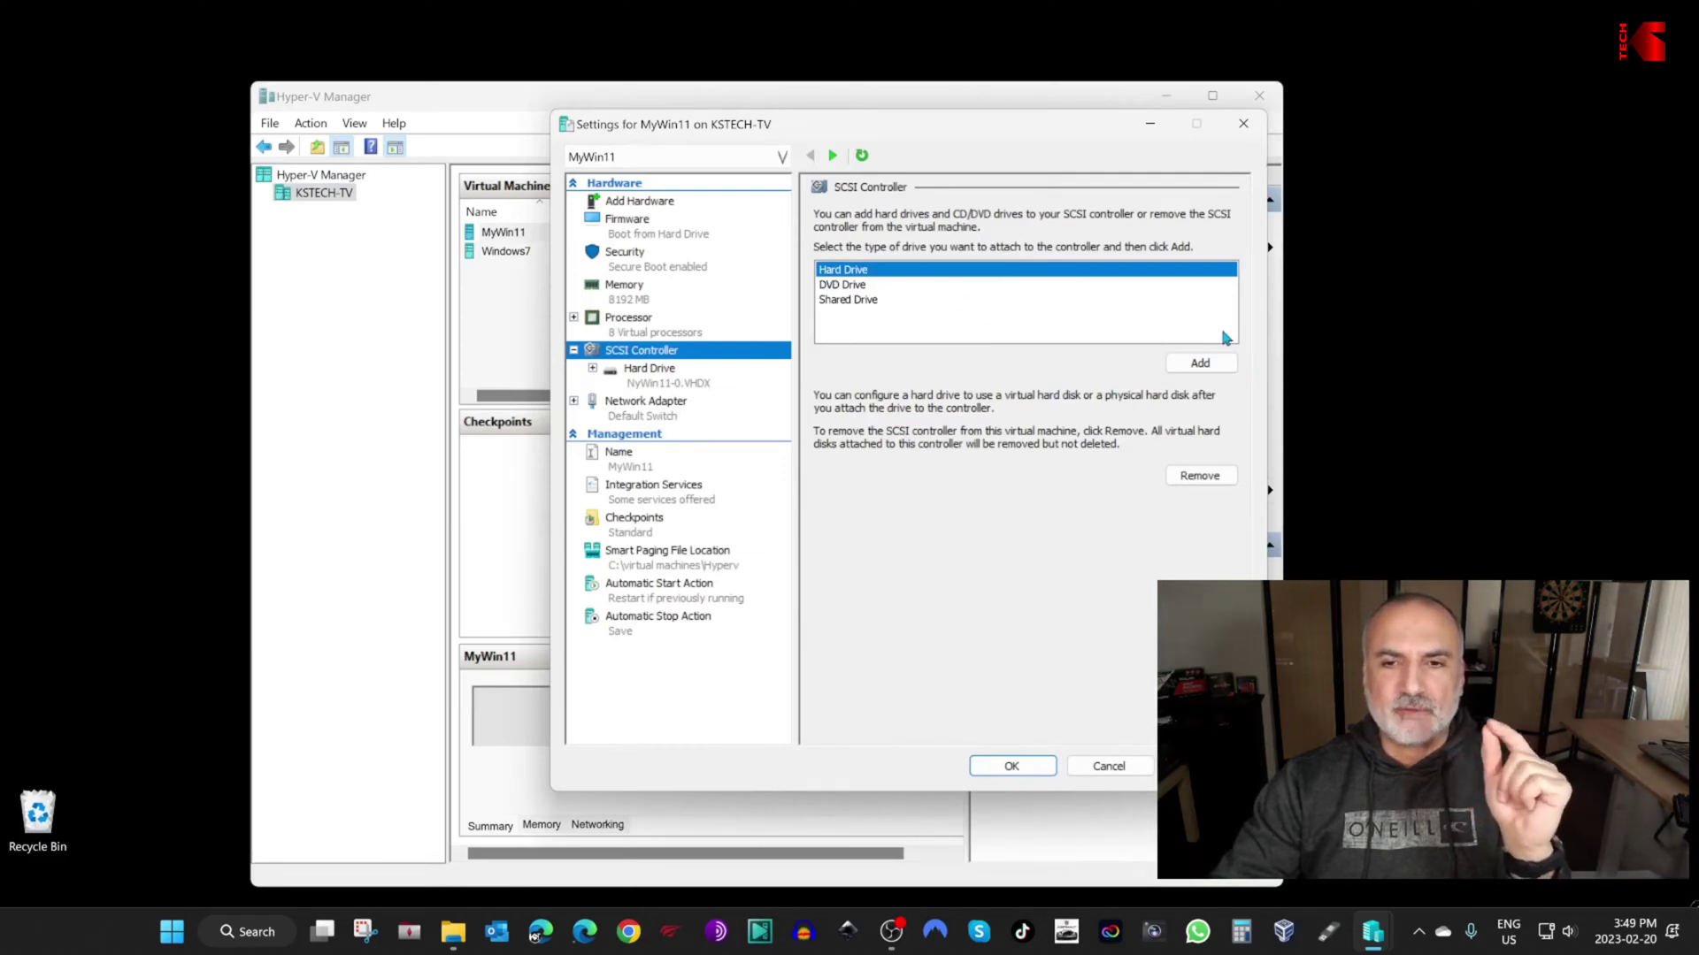
left_click(1200, 363)
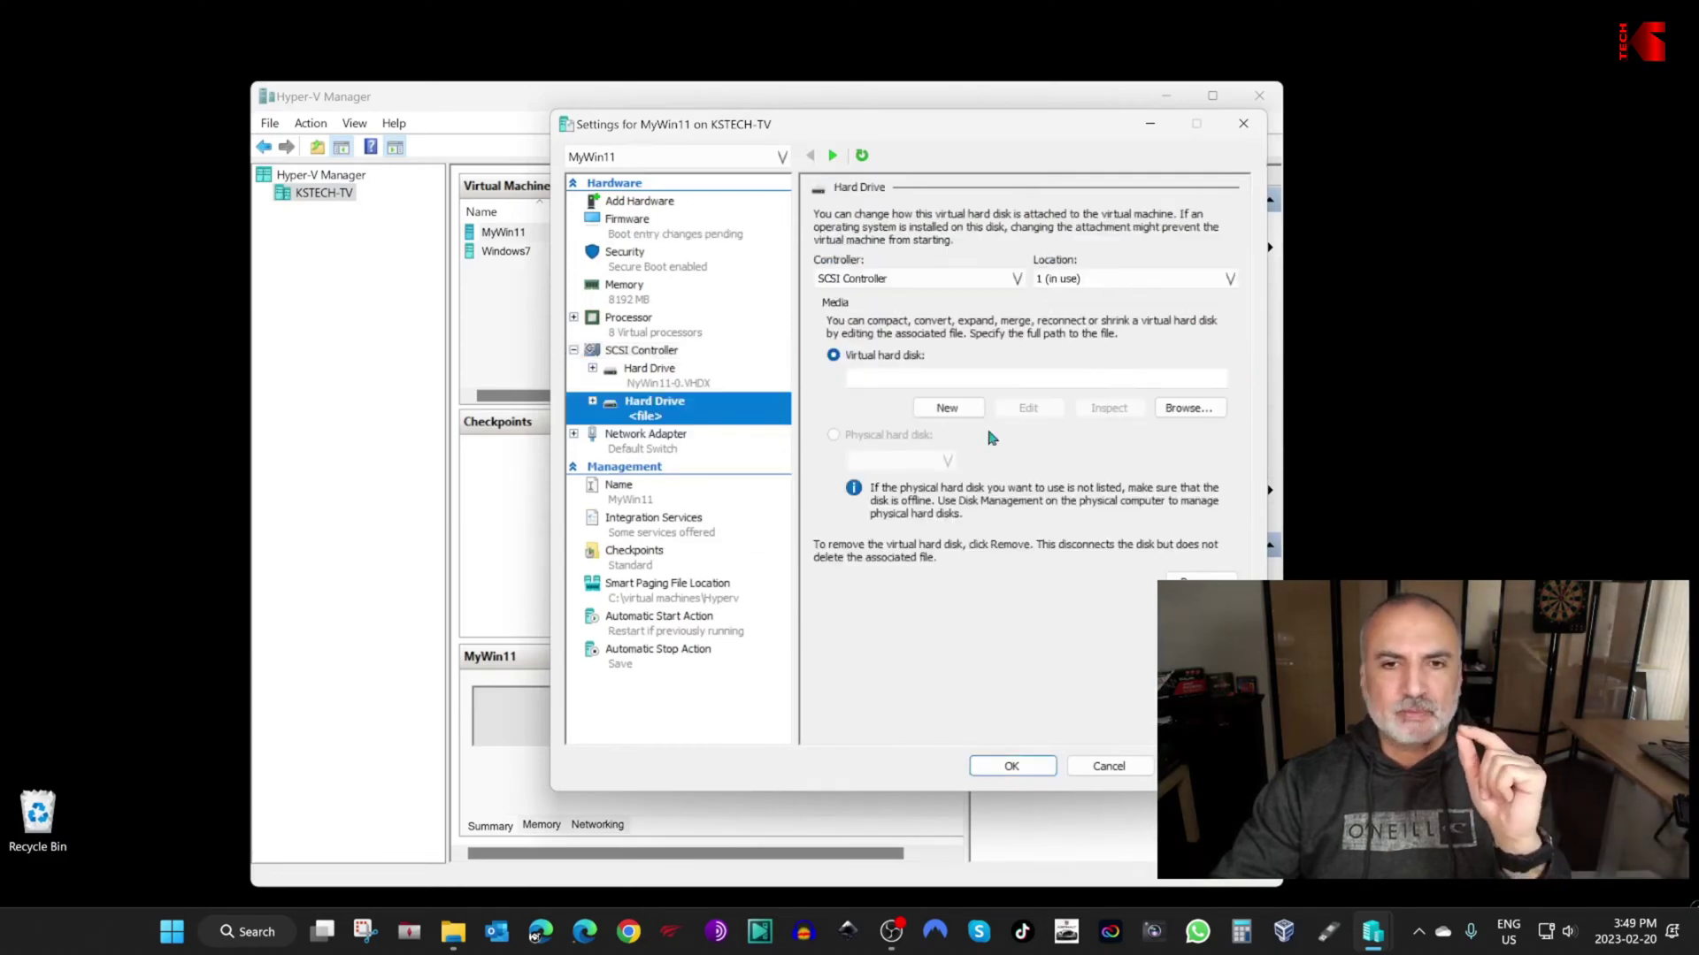
left_click(1190, 408)
double_click(779, 299)
left_click(816, 320)
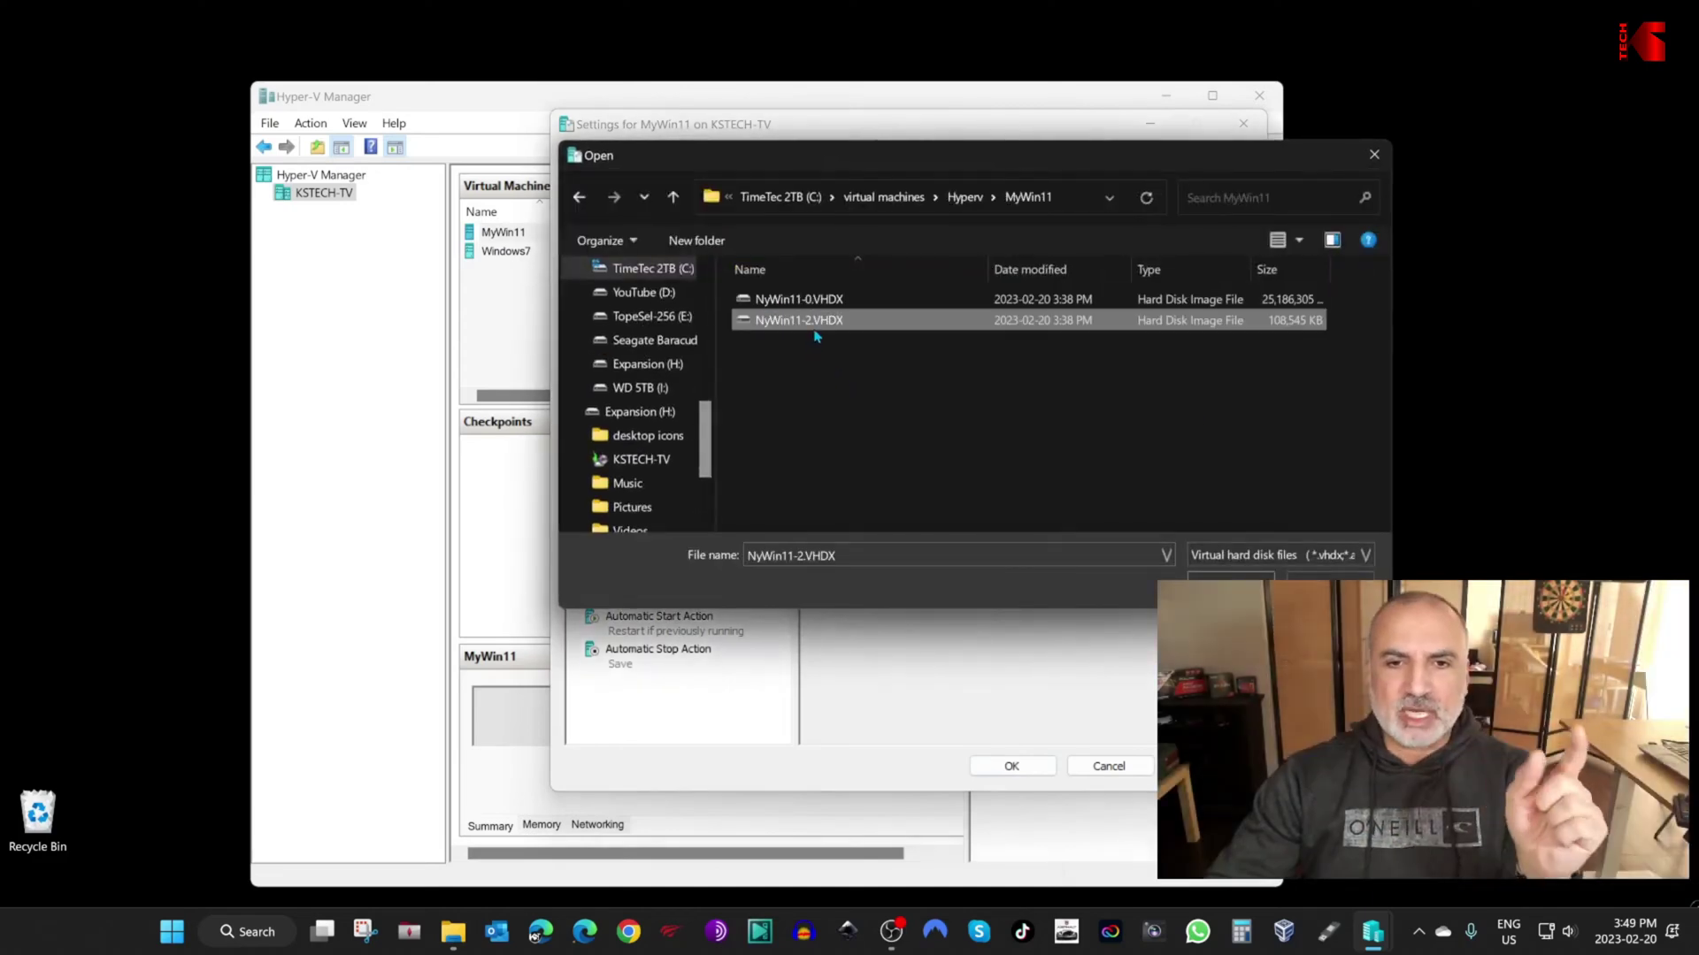
left_click(1231, 583)
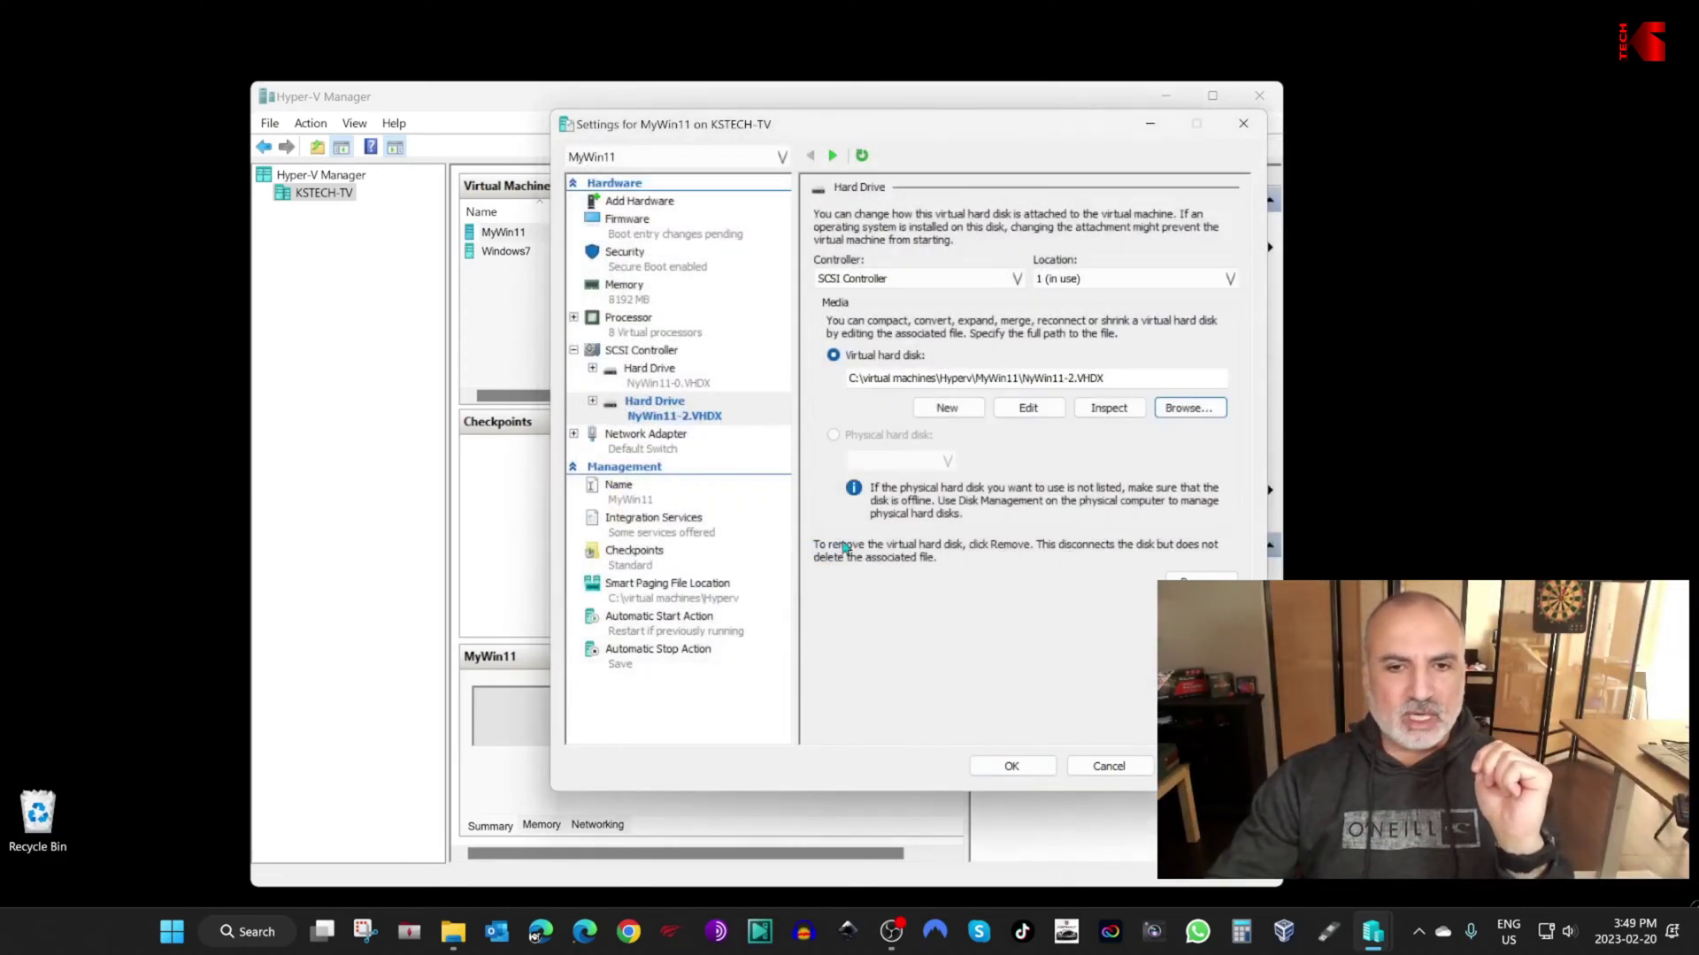
left_click(1019, 767)
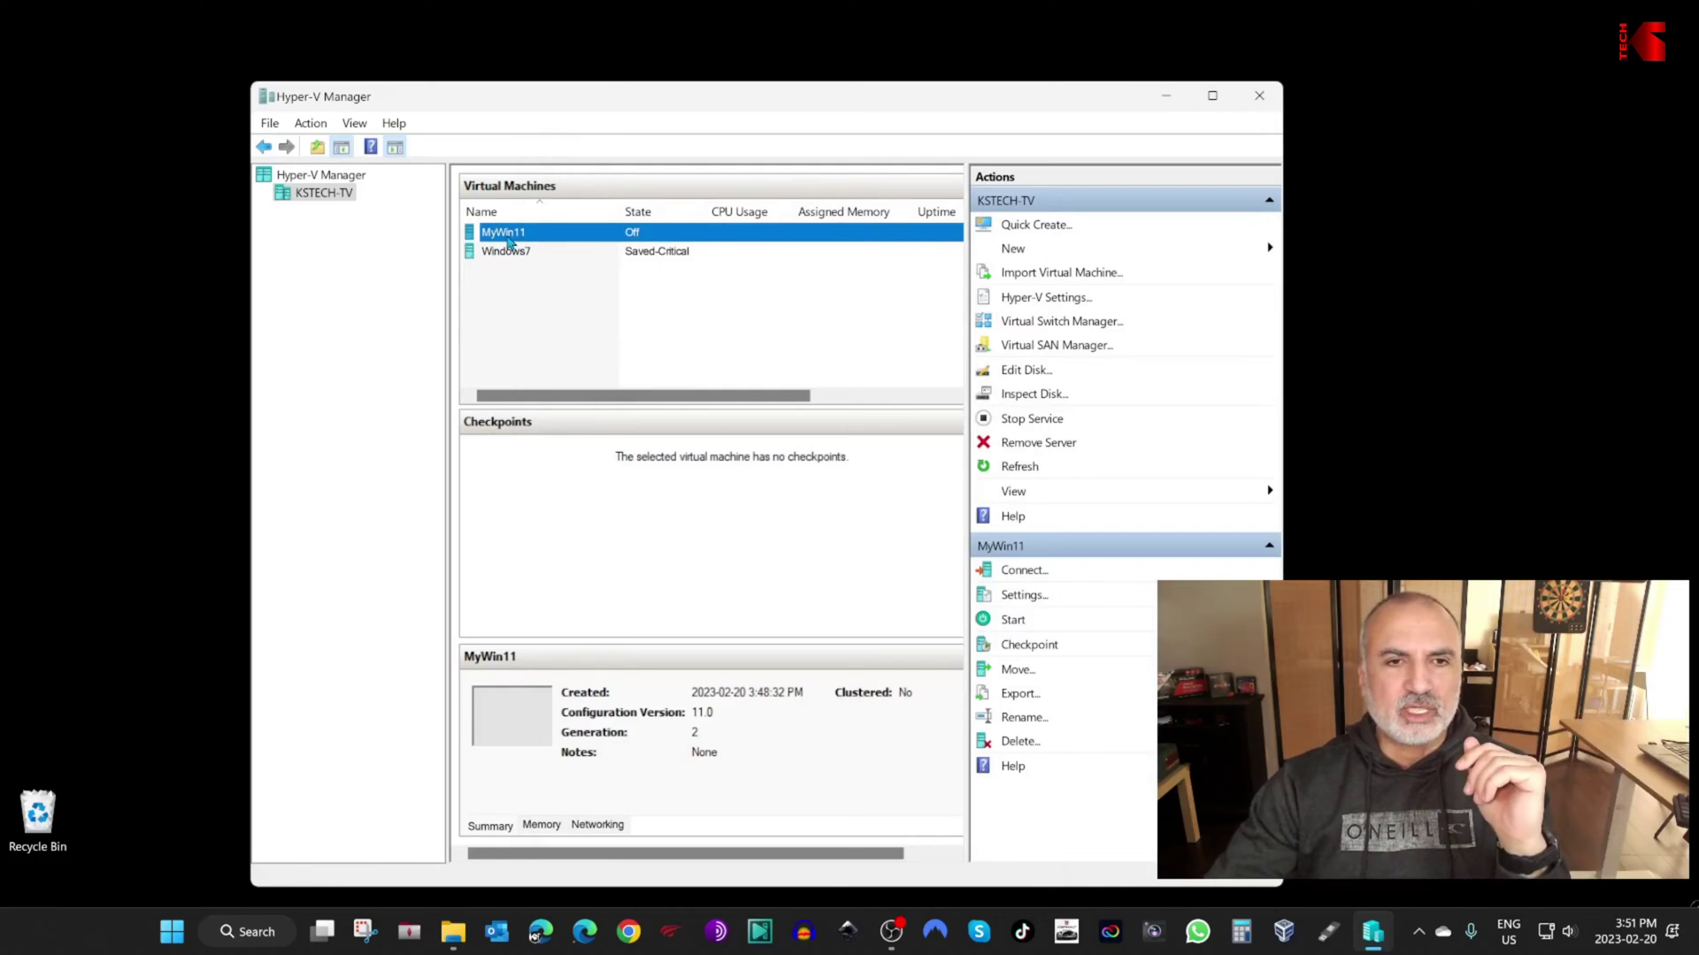
Step: Start MyWin11, connect to its display, and turn off Enhanced session under View
left_click(1023, 571)
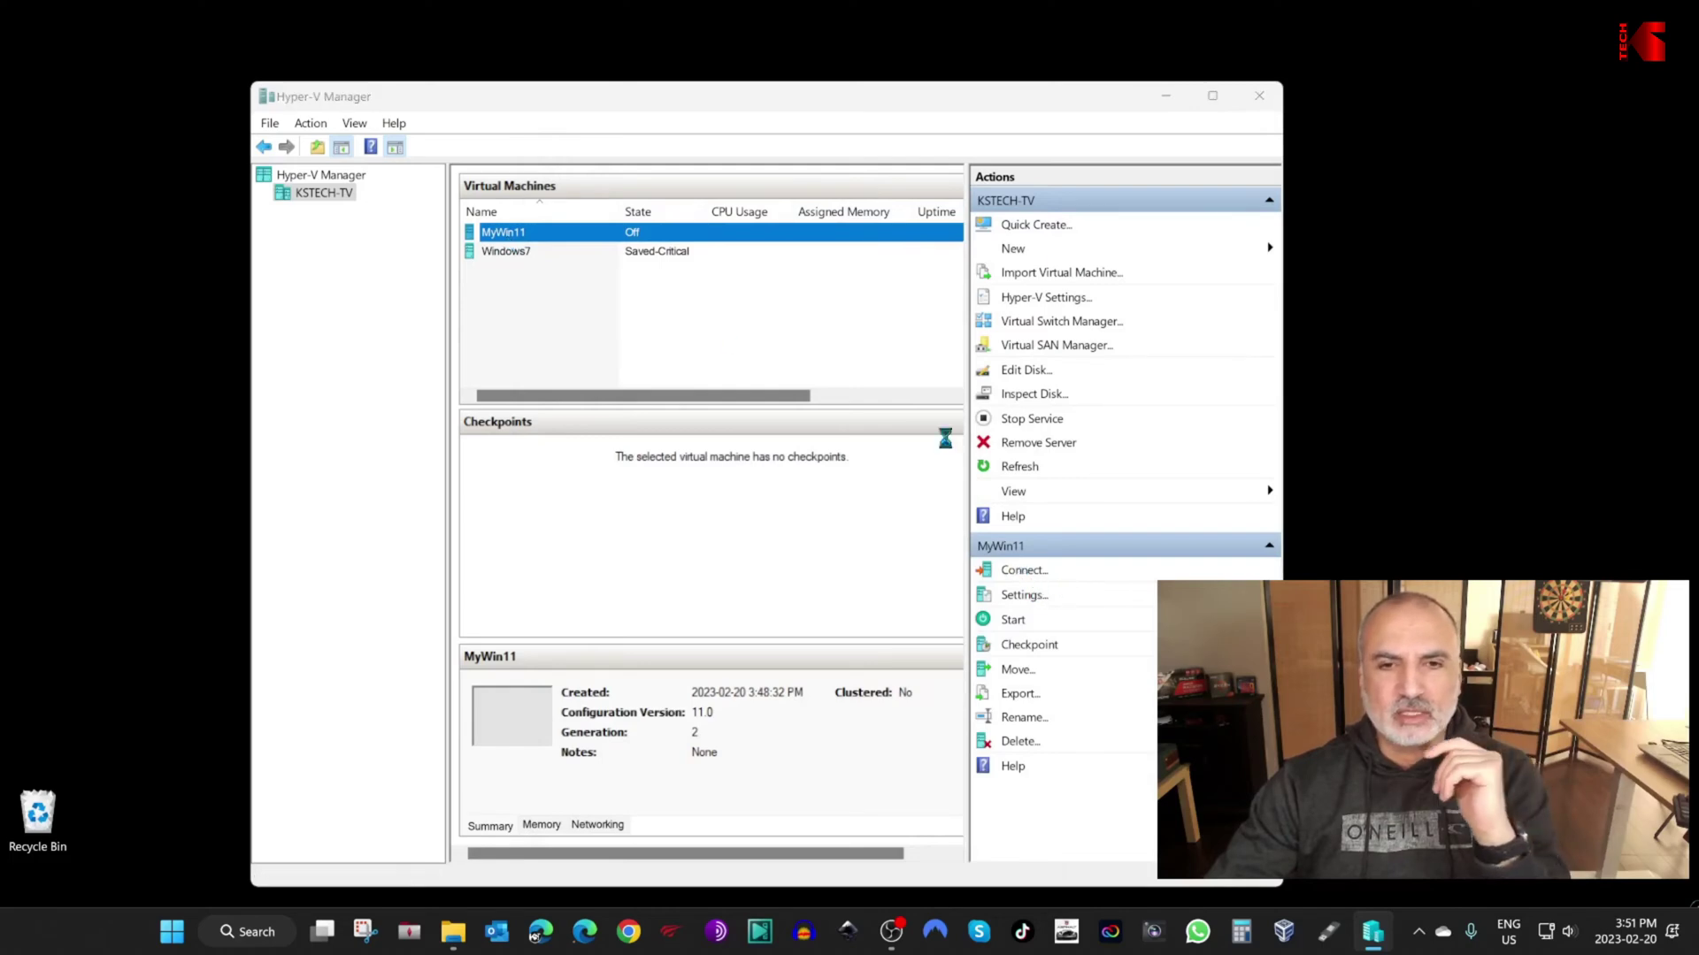
left_click(815, 353)
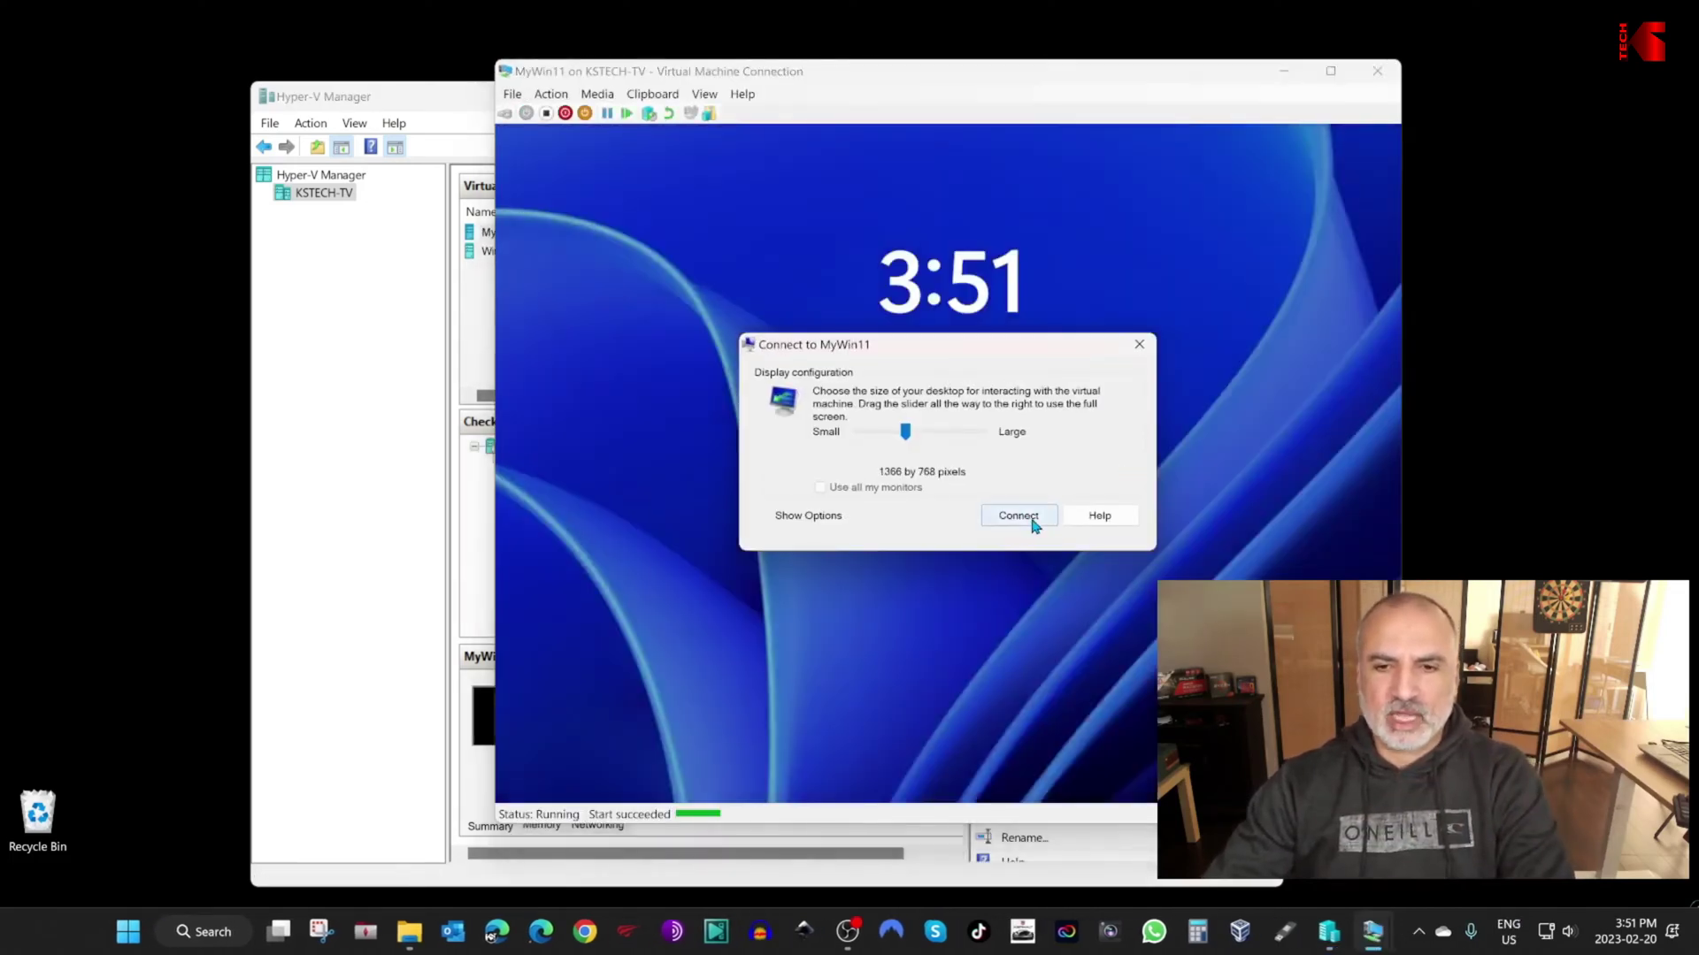
left_click(1018, 515)
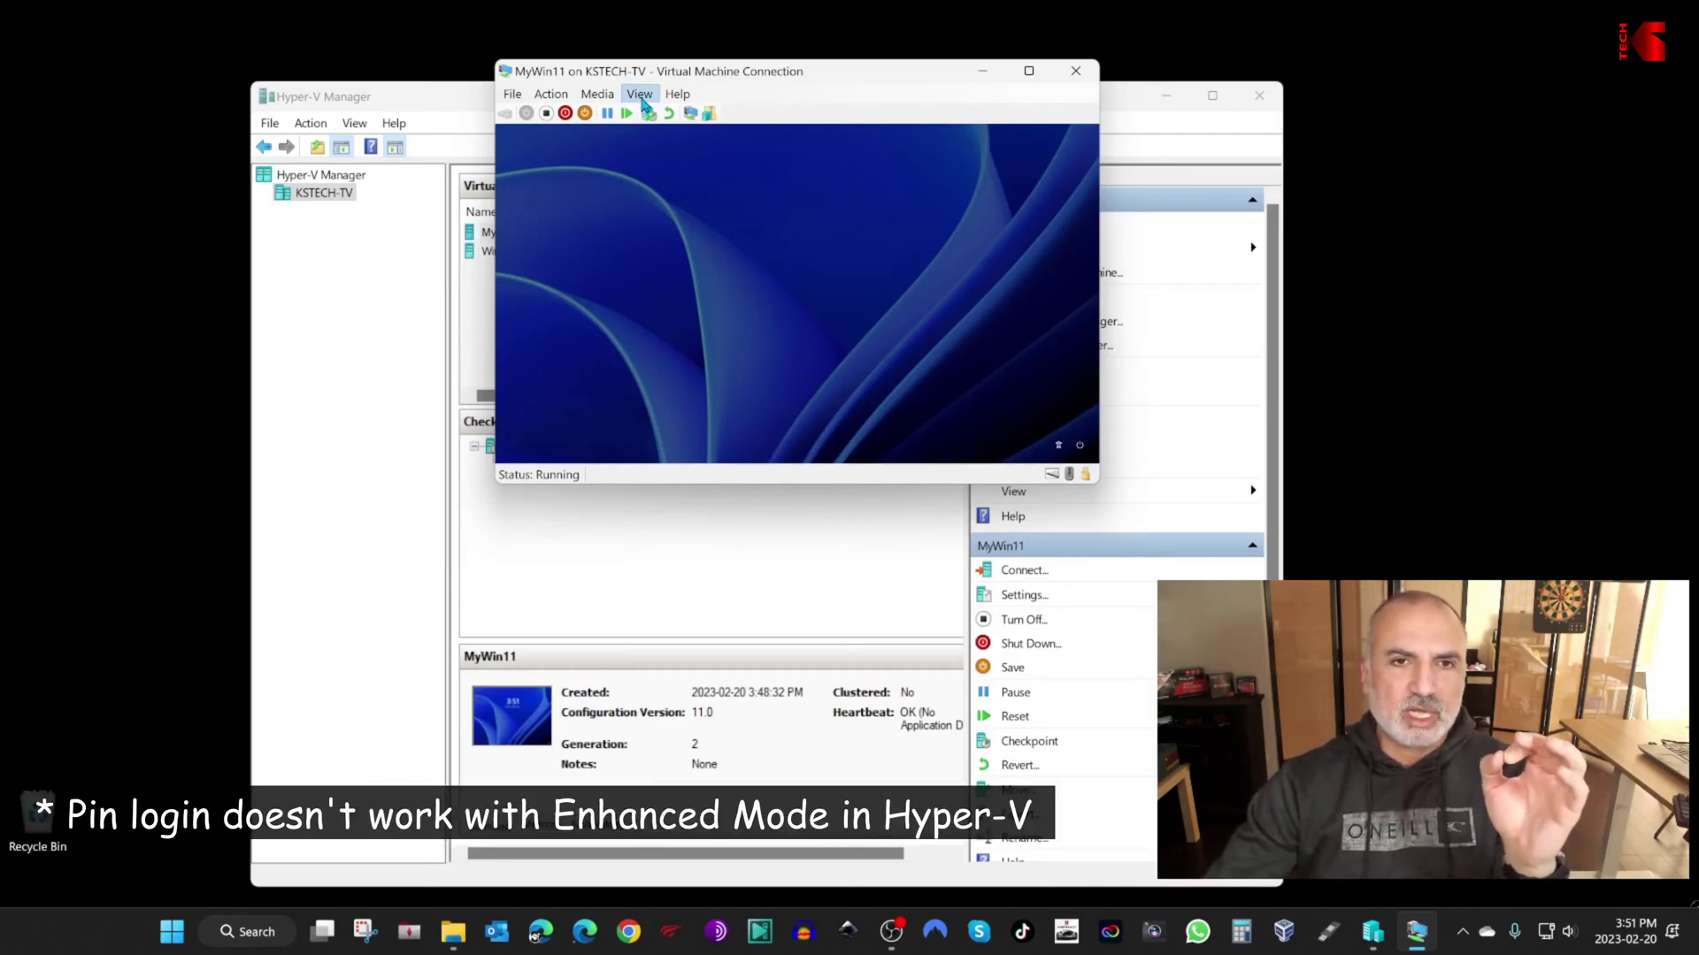
left_click(642, 100)
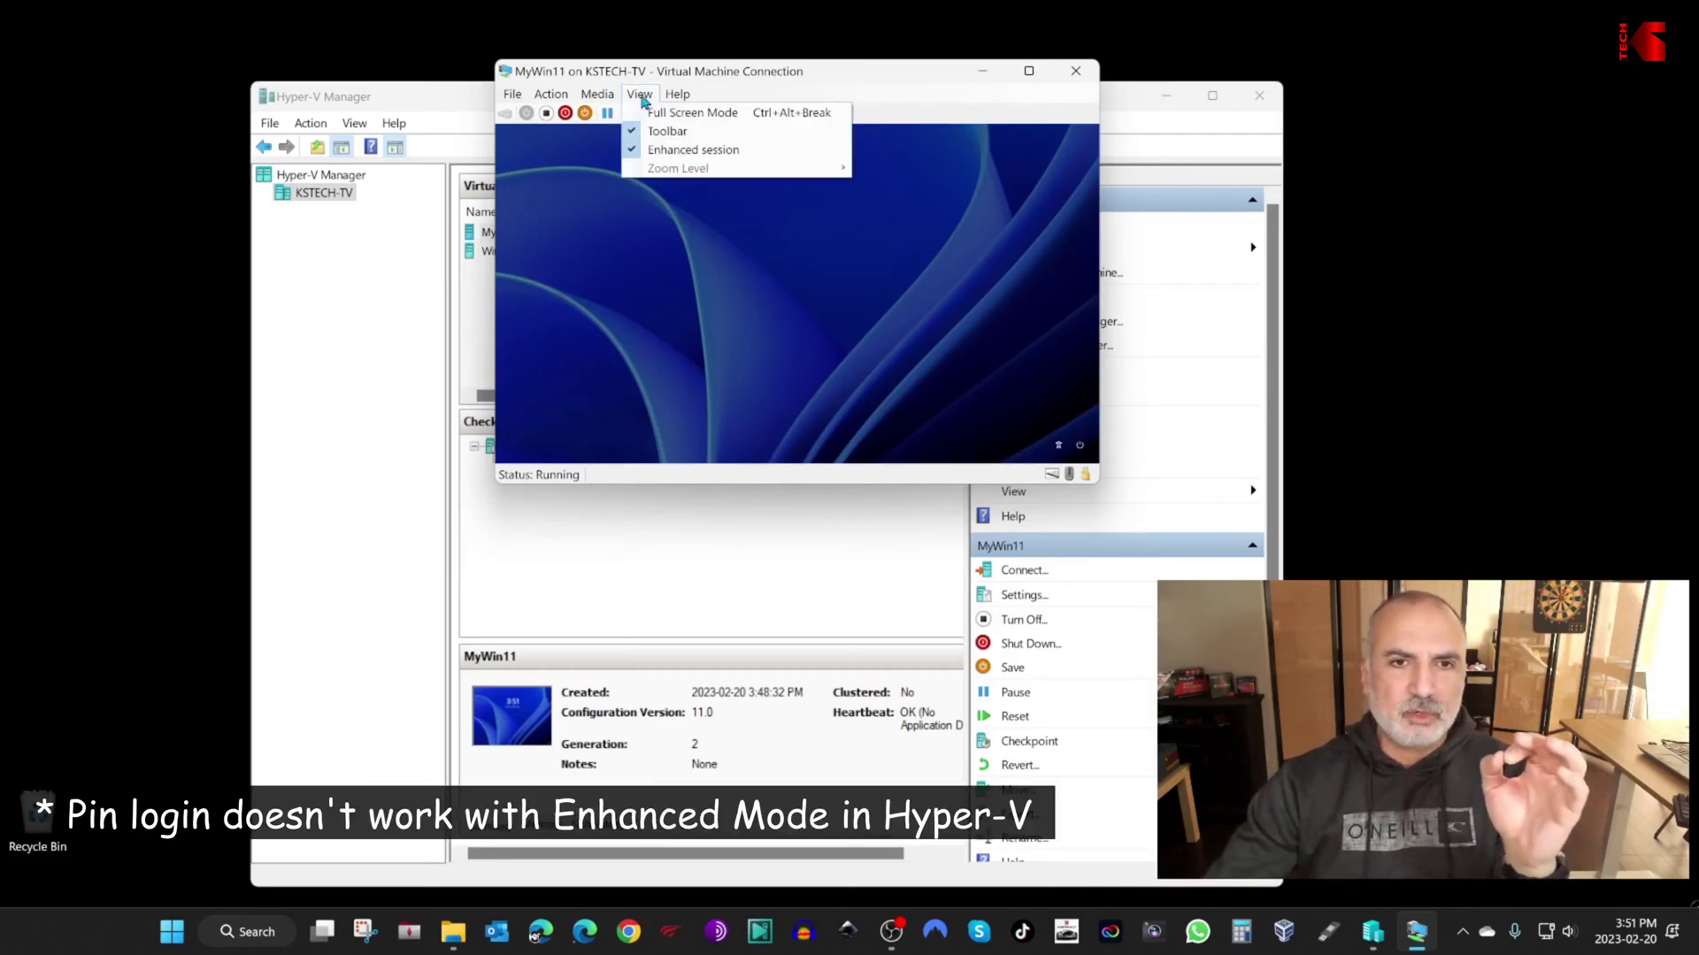
left_click(635, 154)
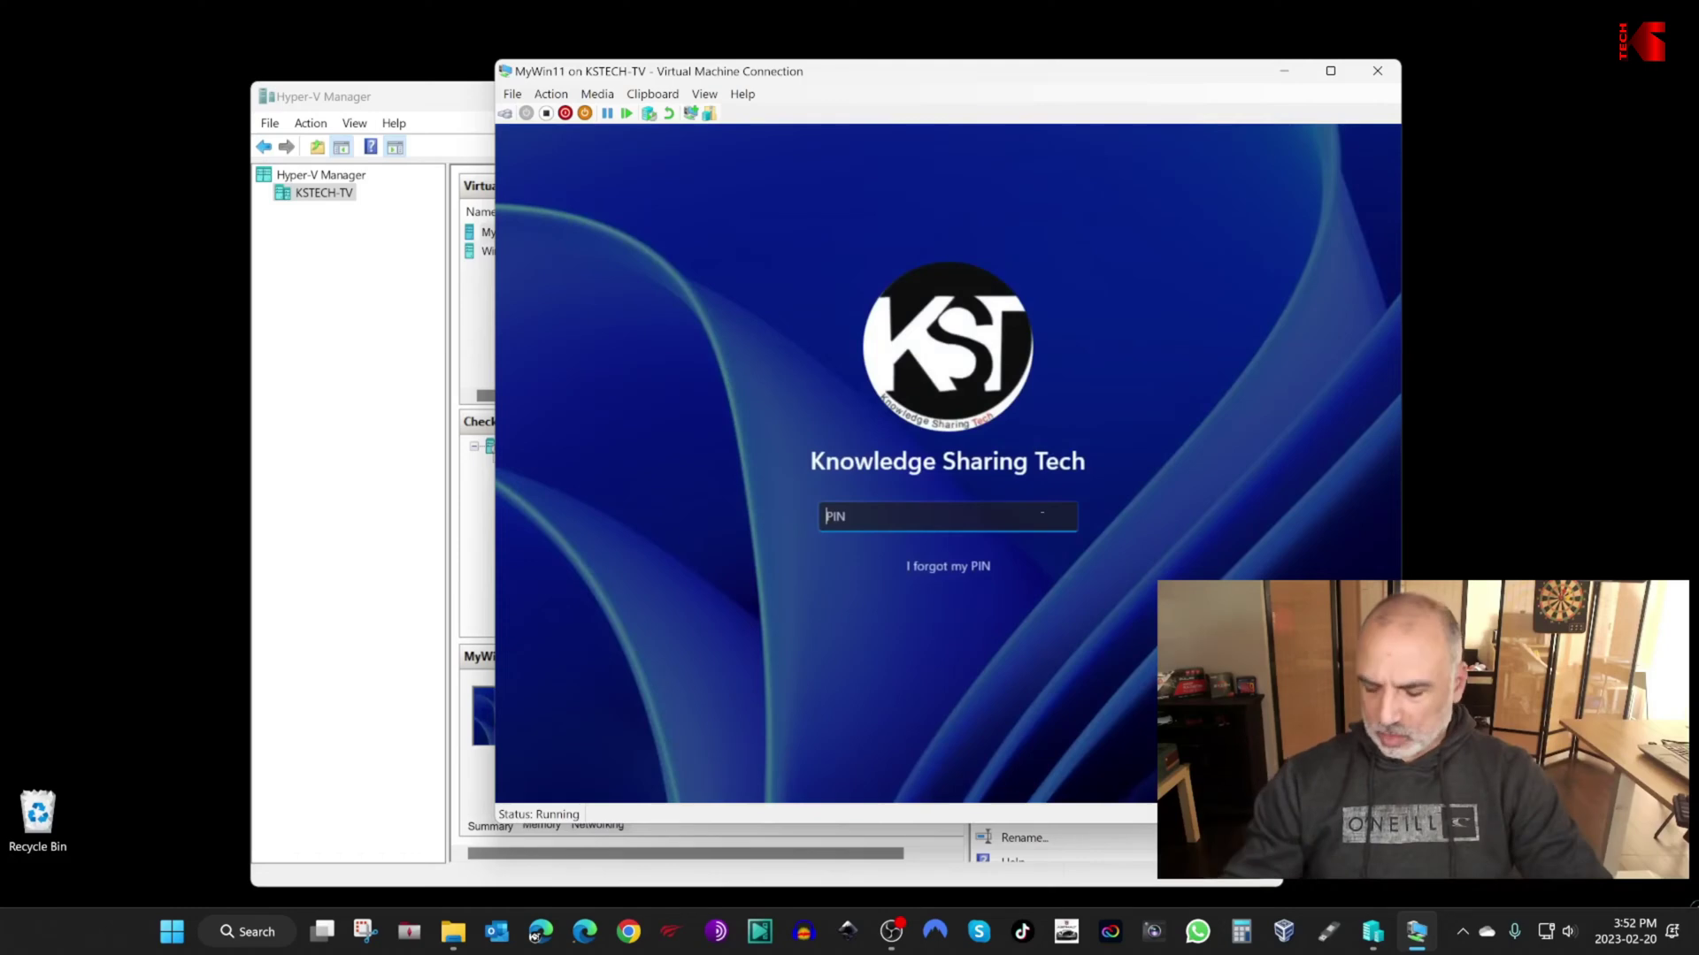
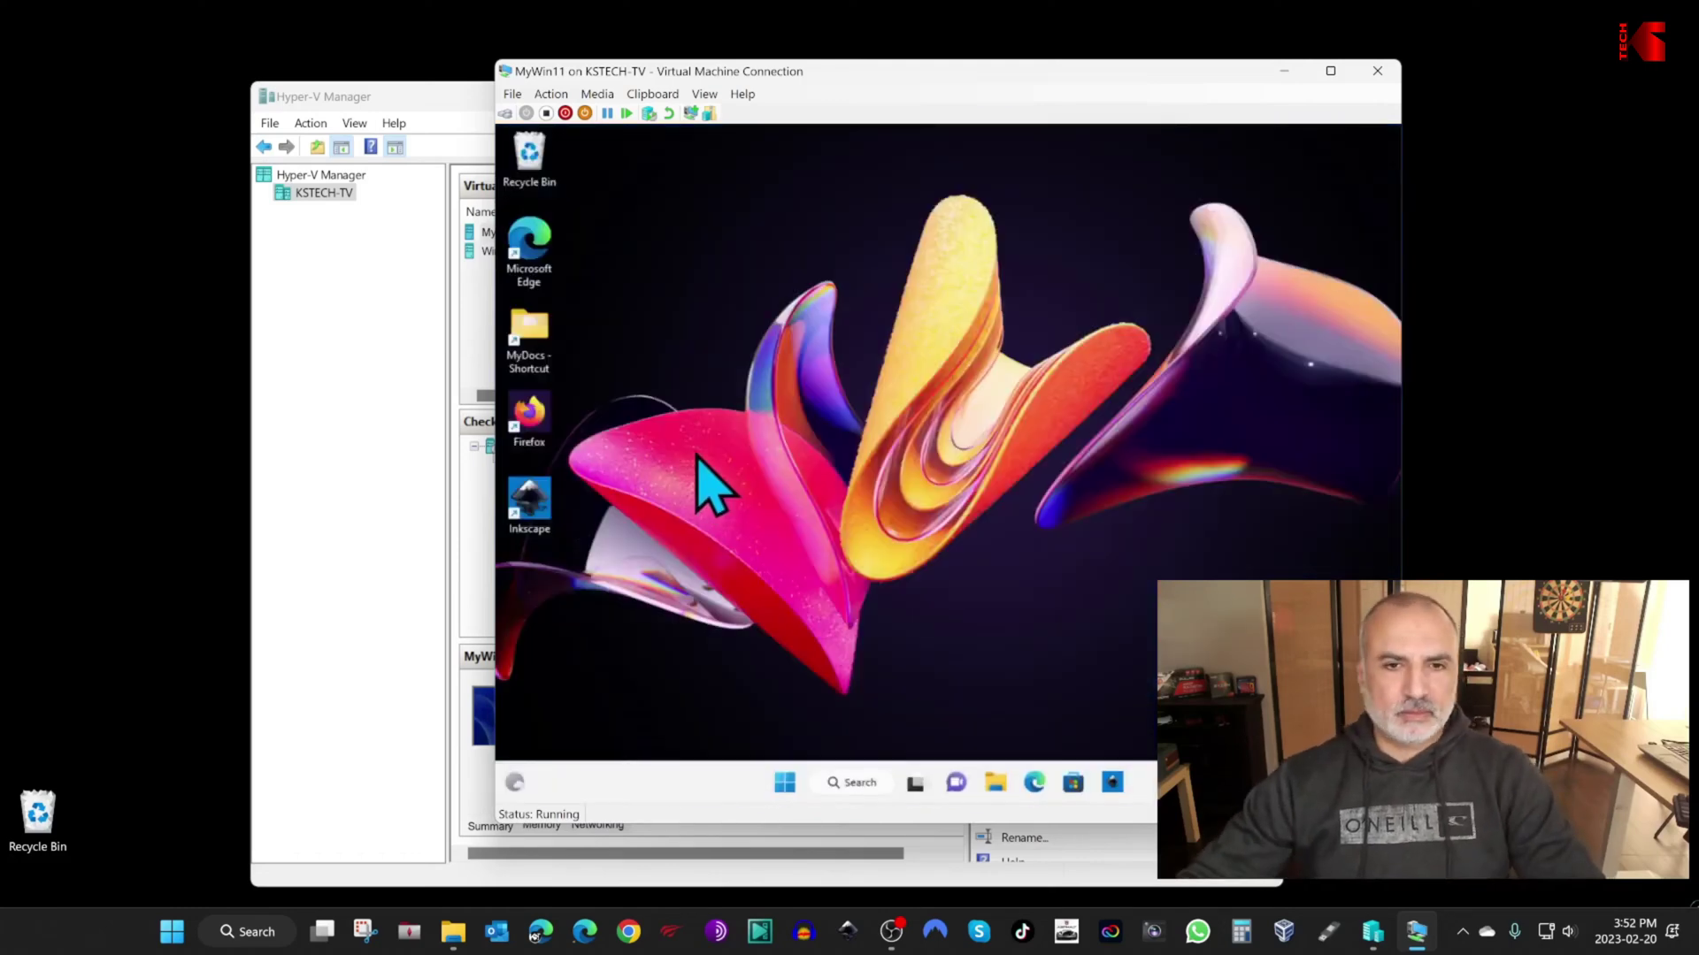
Step: Enter the account PIN to sign in and shift the VM window slightly left
left_click_drag(891, 82, 830, 78)
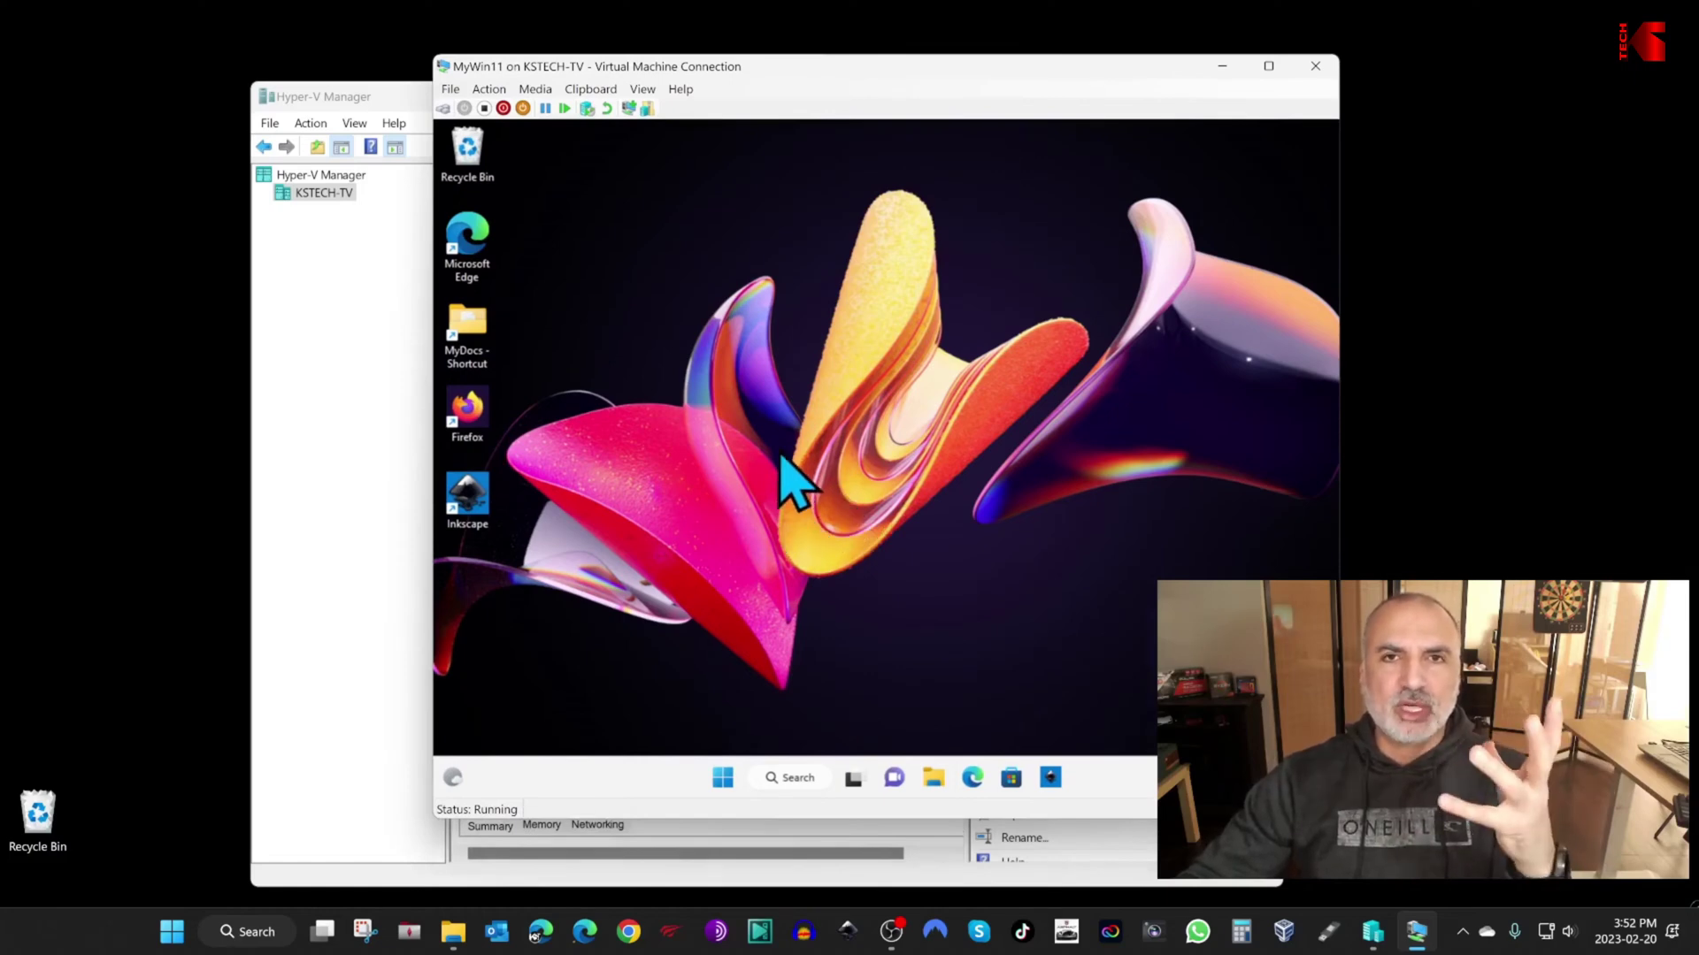
left_click(1268, 68)
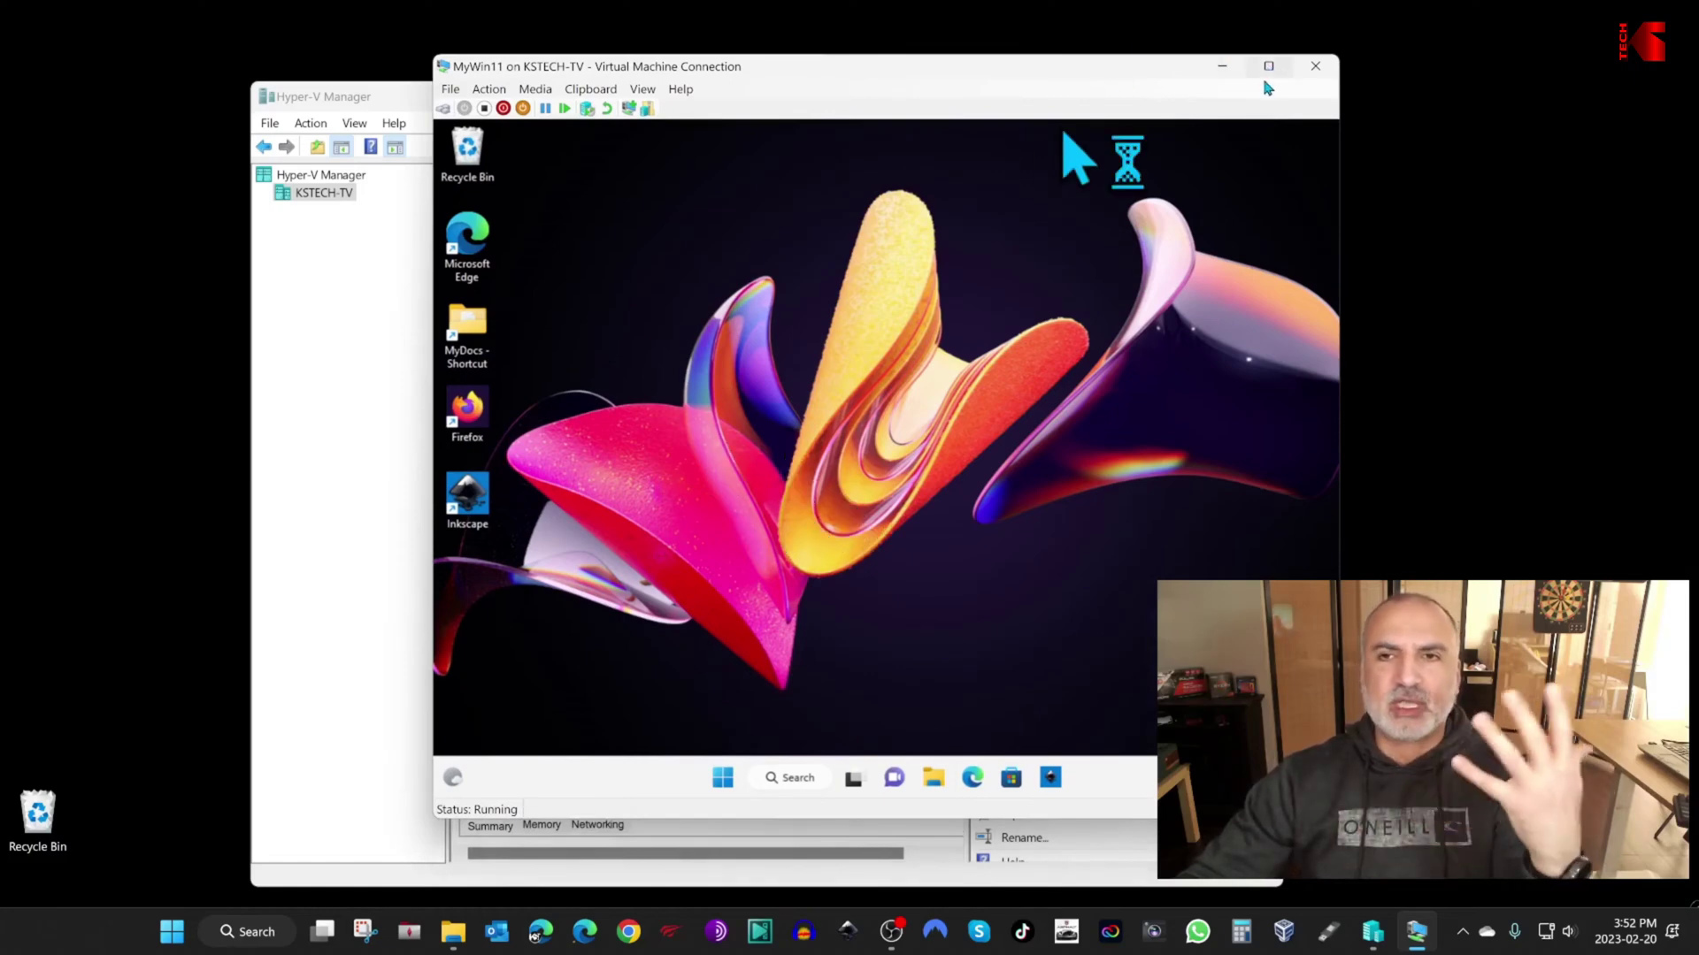
Step: Open the guest's Settings > Accounts > Sign-in options, then move the VM window up-left
left_click(724, 779)
left_click(1097, 310)
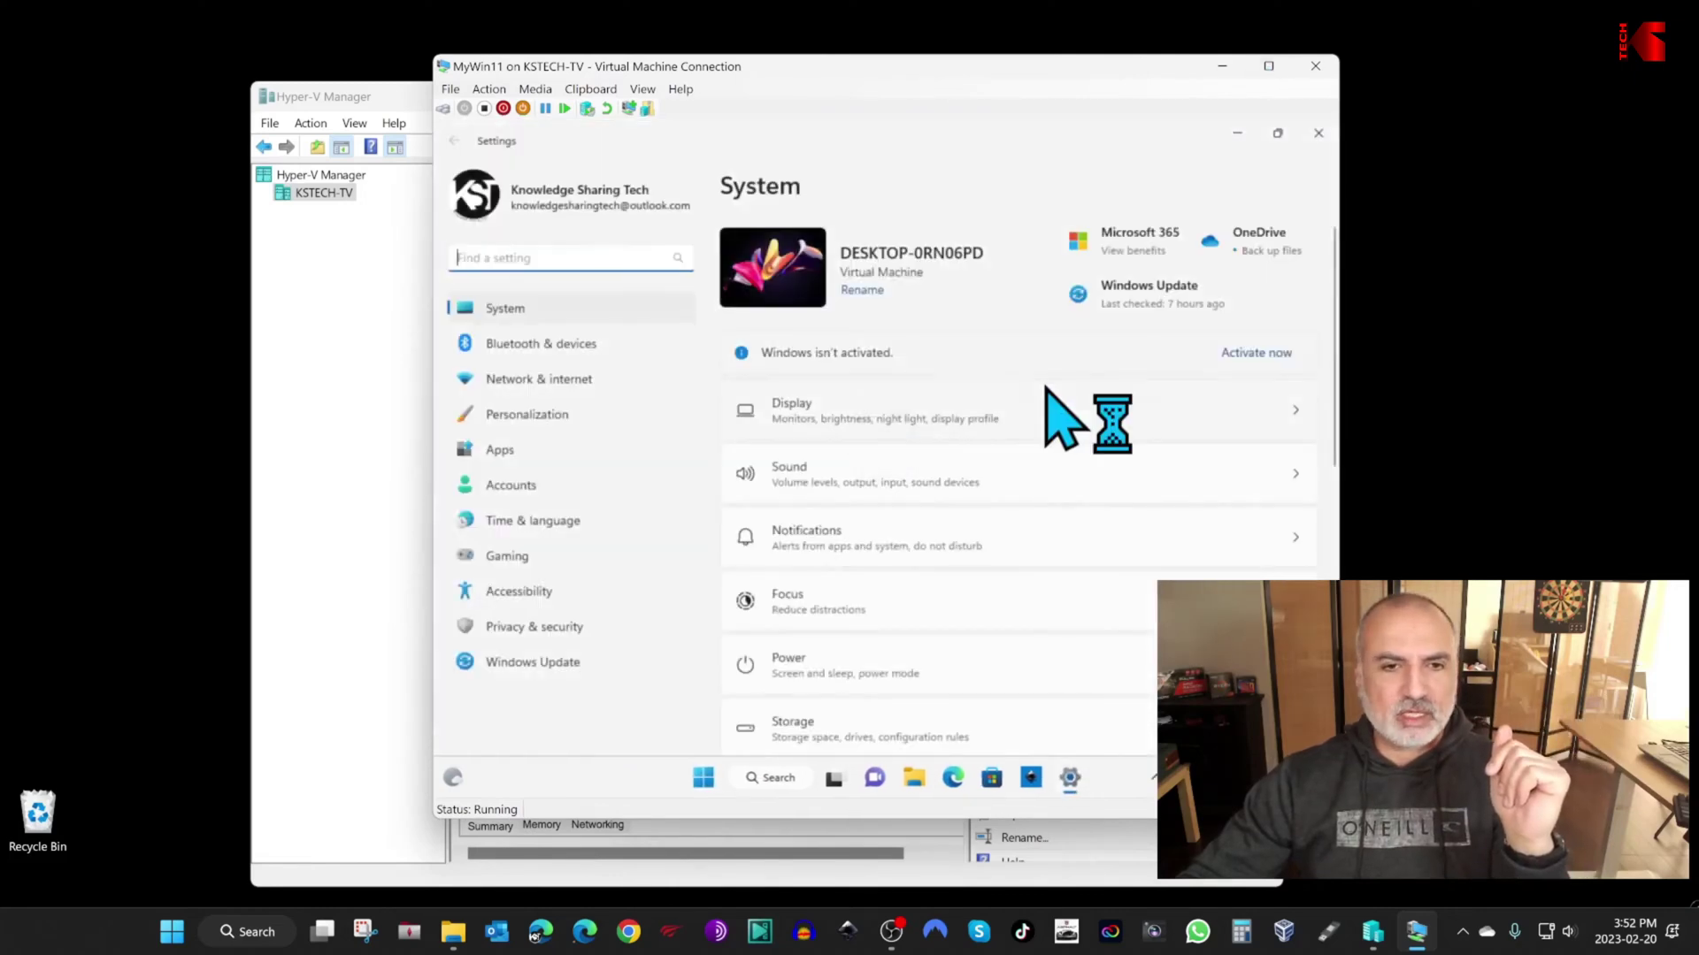
left_click(511, 487)
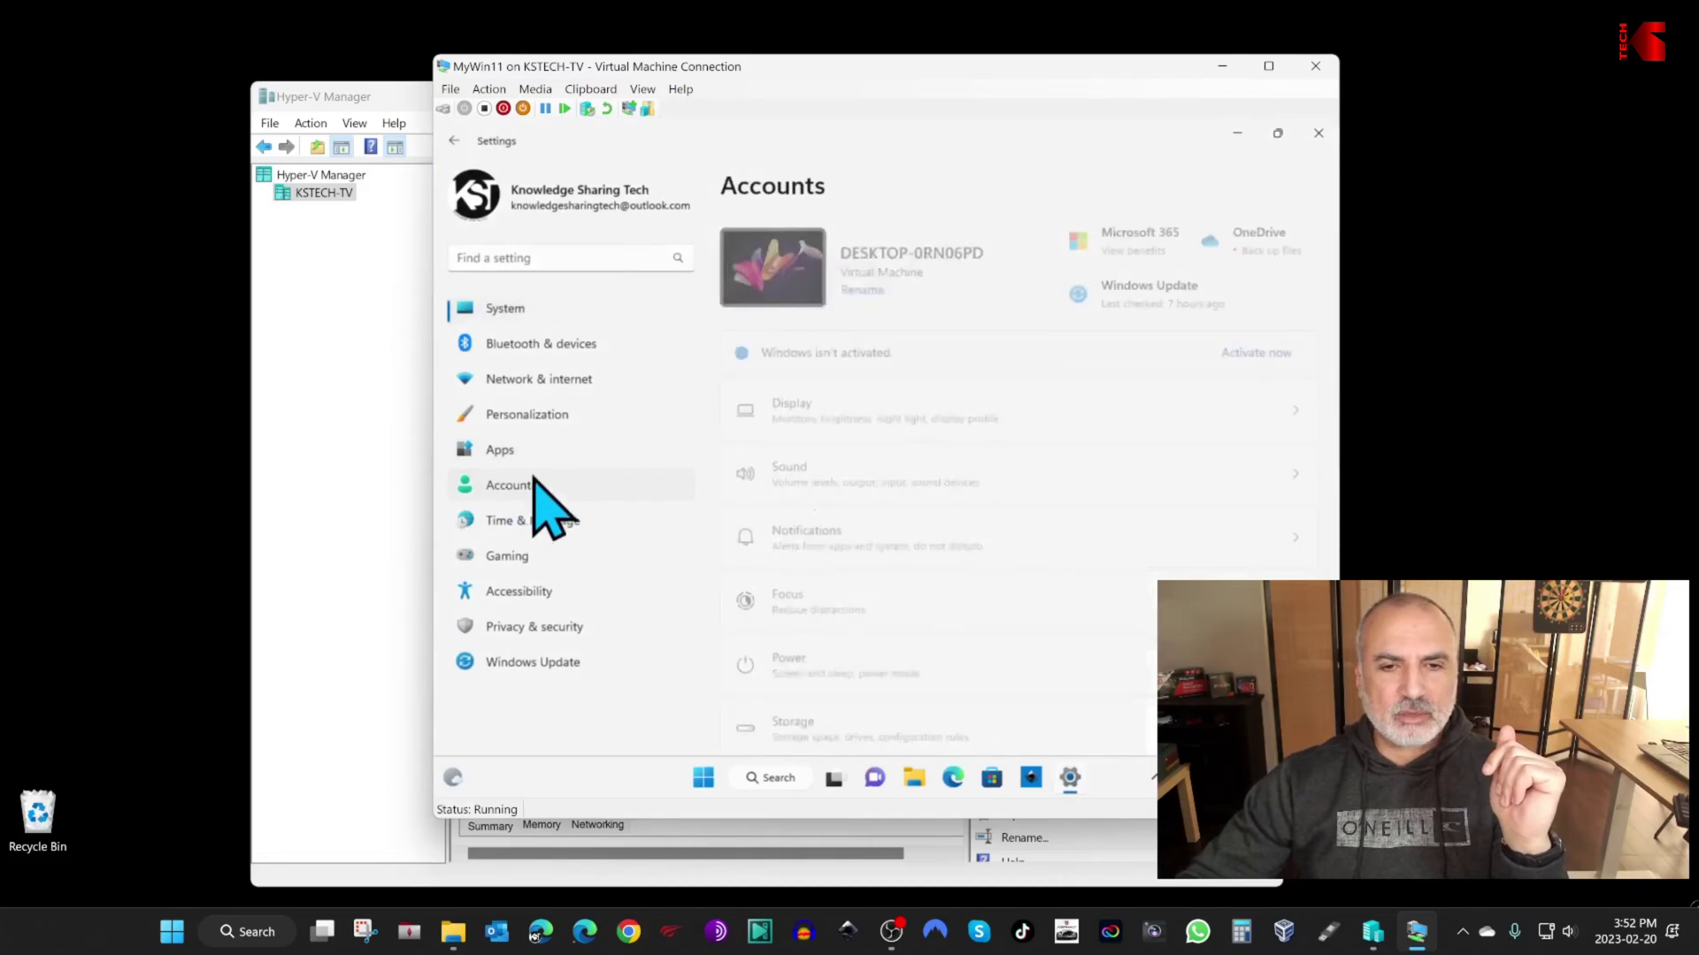
scroll(921, 683, "down", 3)
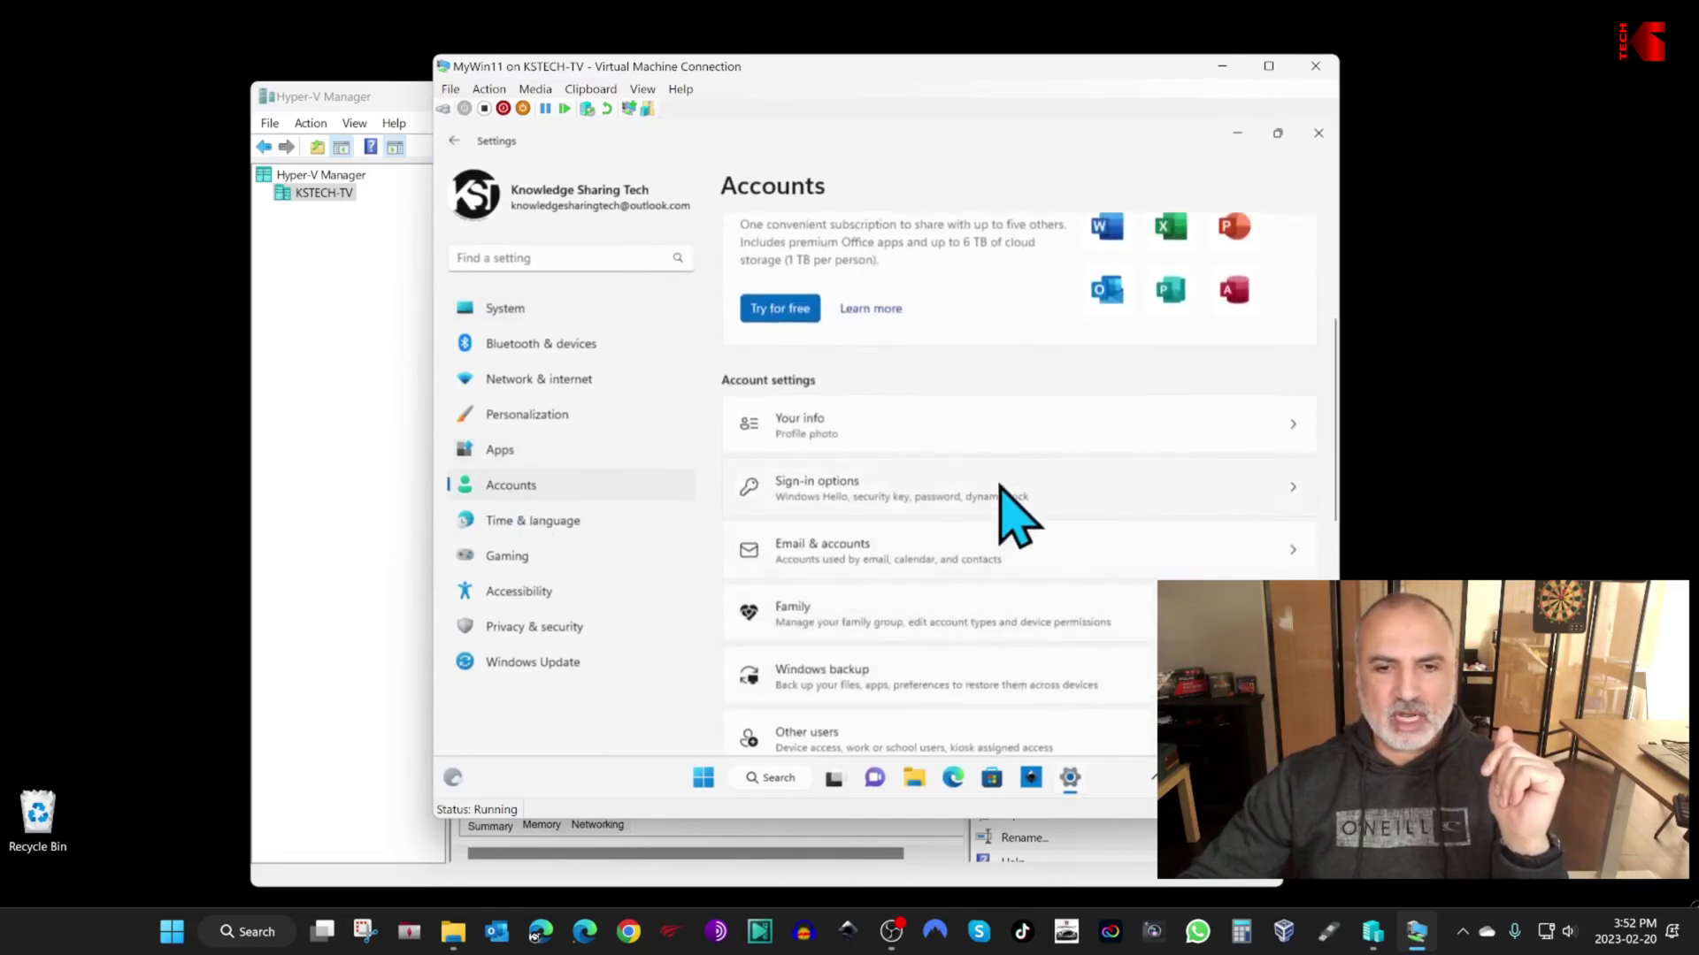
left_click(788, 494)
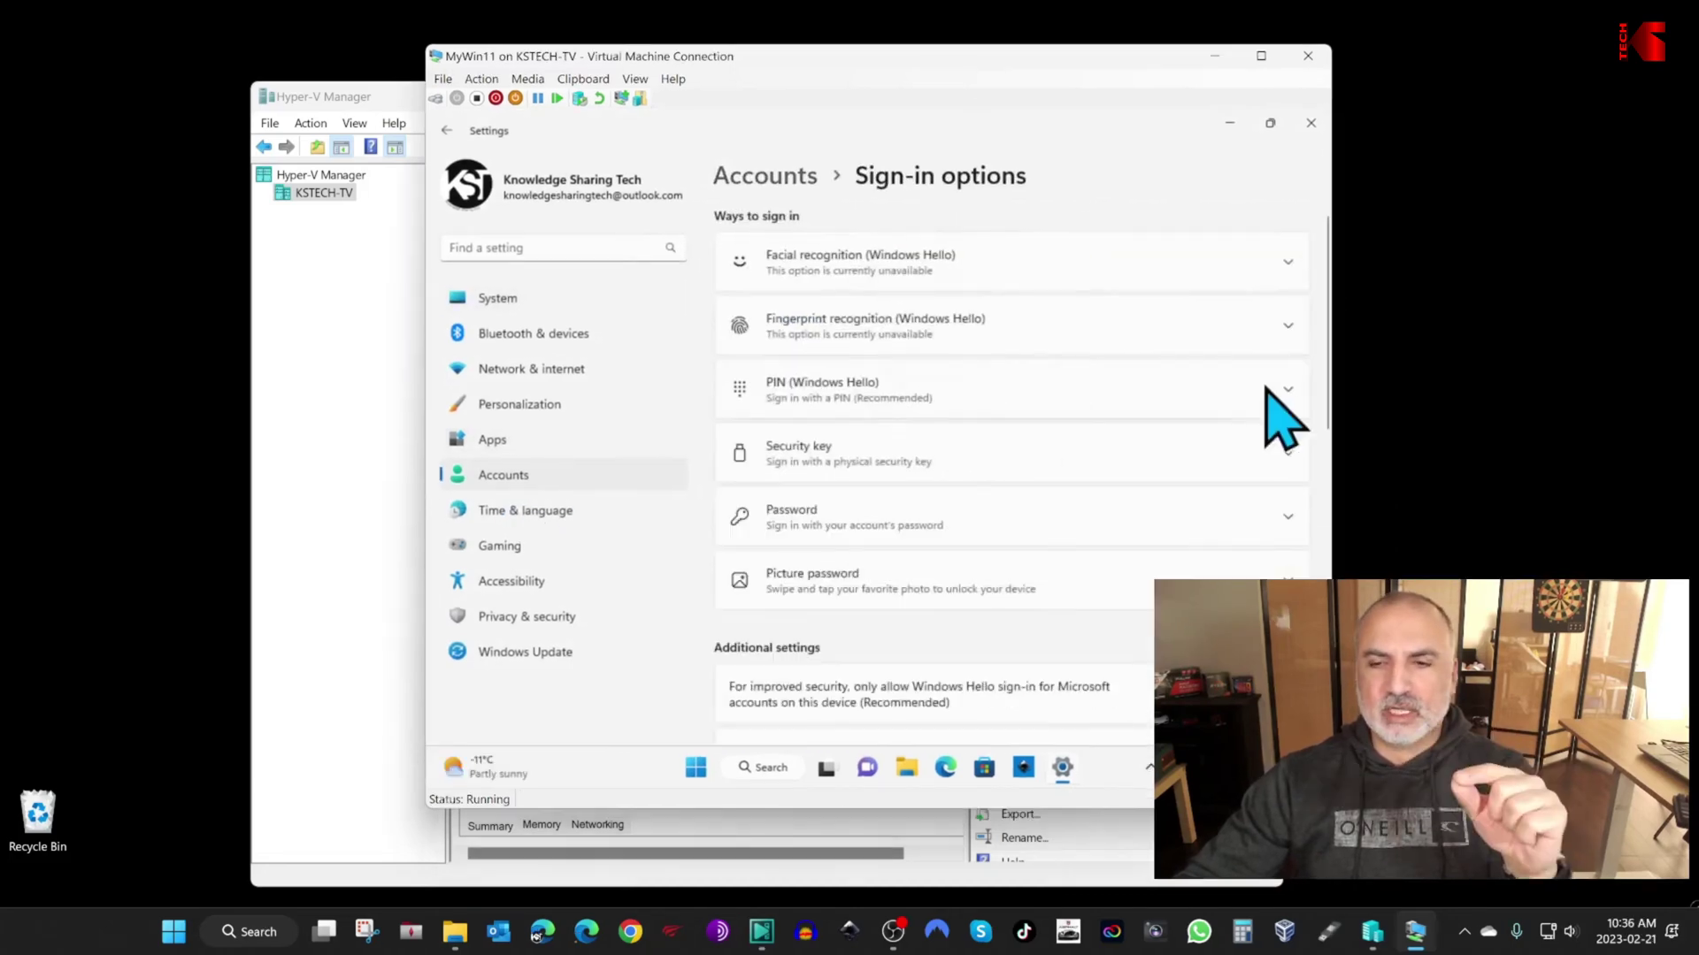
left_click_drag(1039, 58, 691, 17)
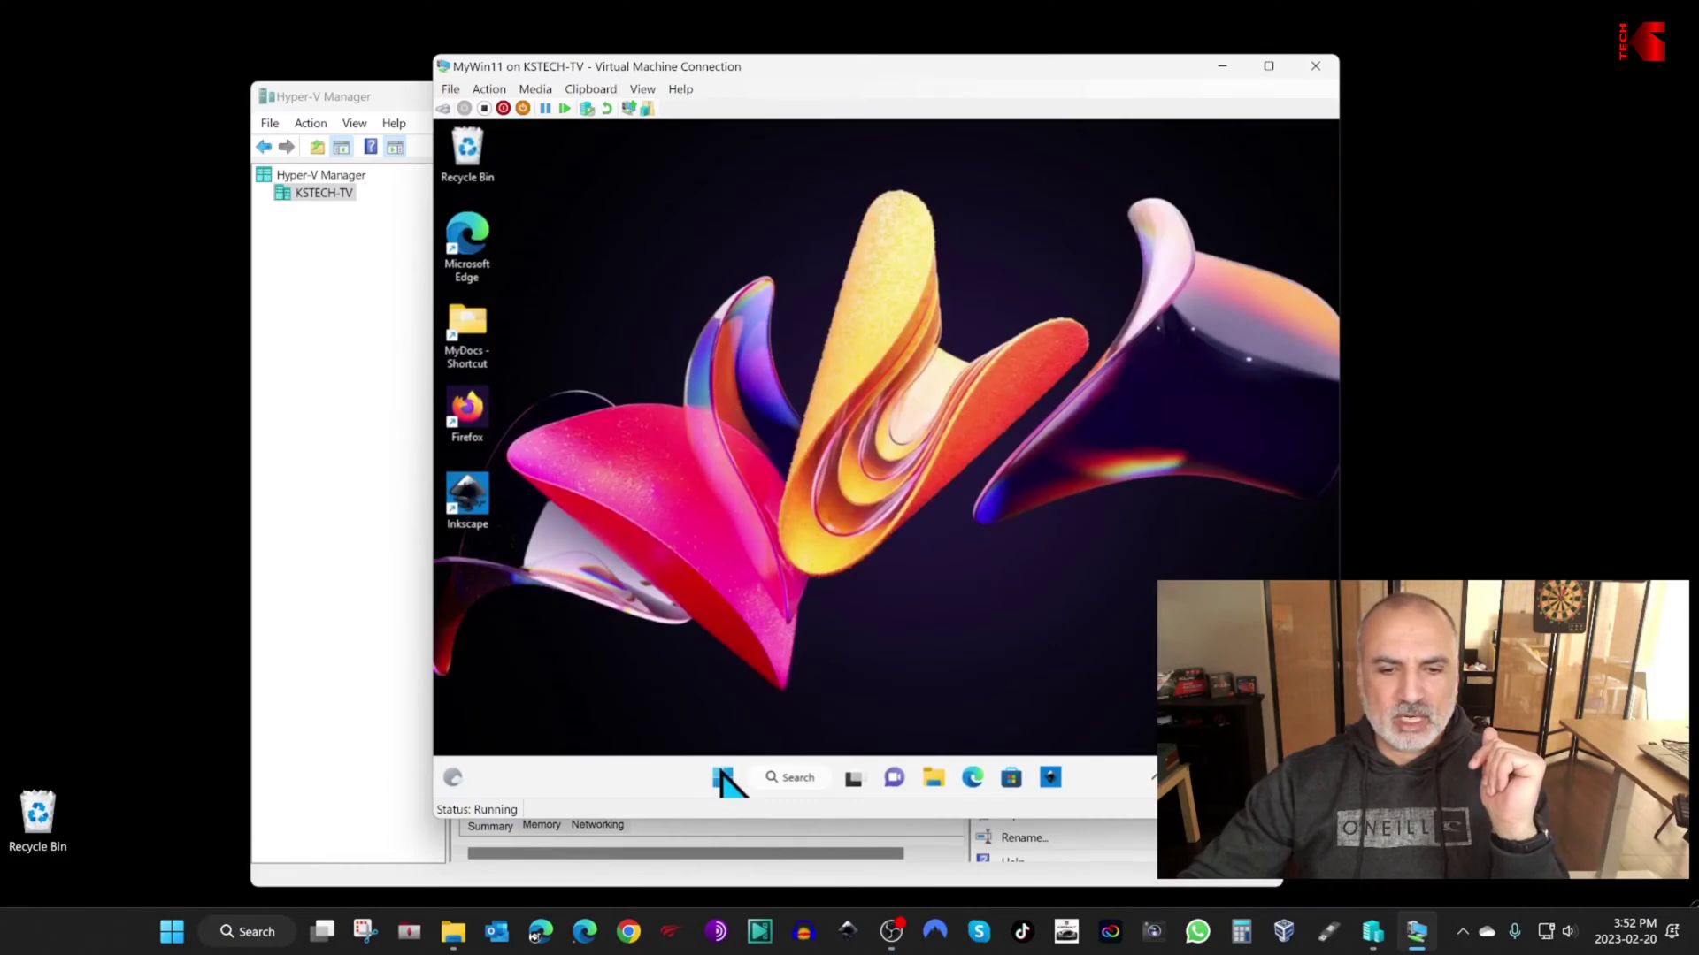
Step: Restart the guest Windows from Start > Power, then re-enable Enhanced session under View
left_click(723, 778)
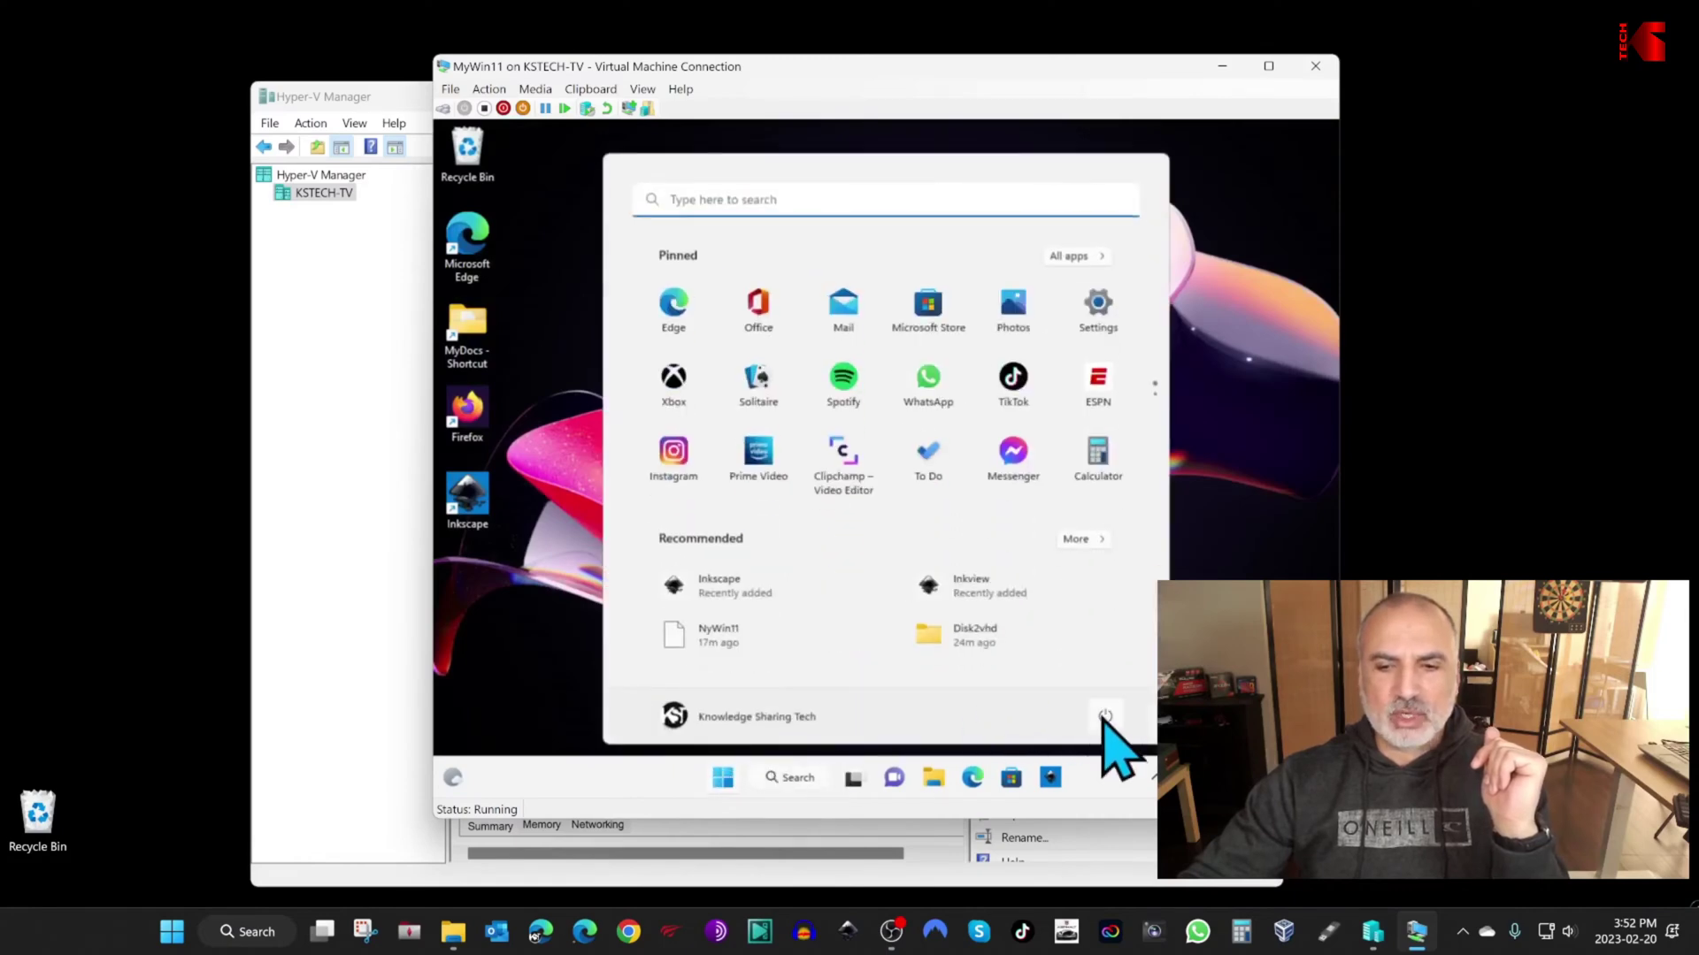
left_click(1105, 718)
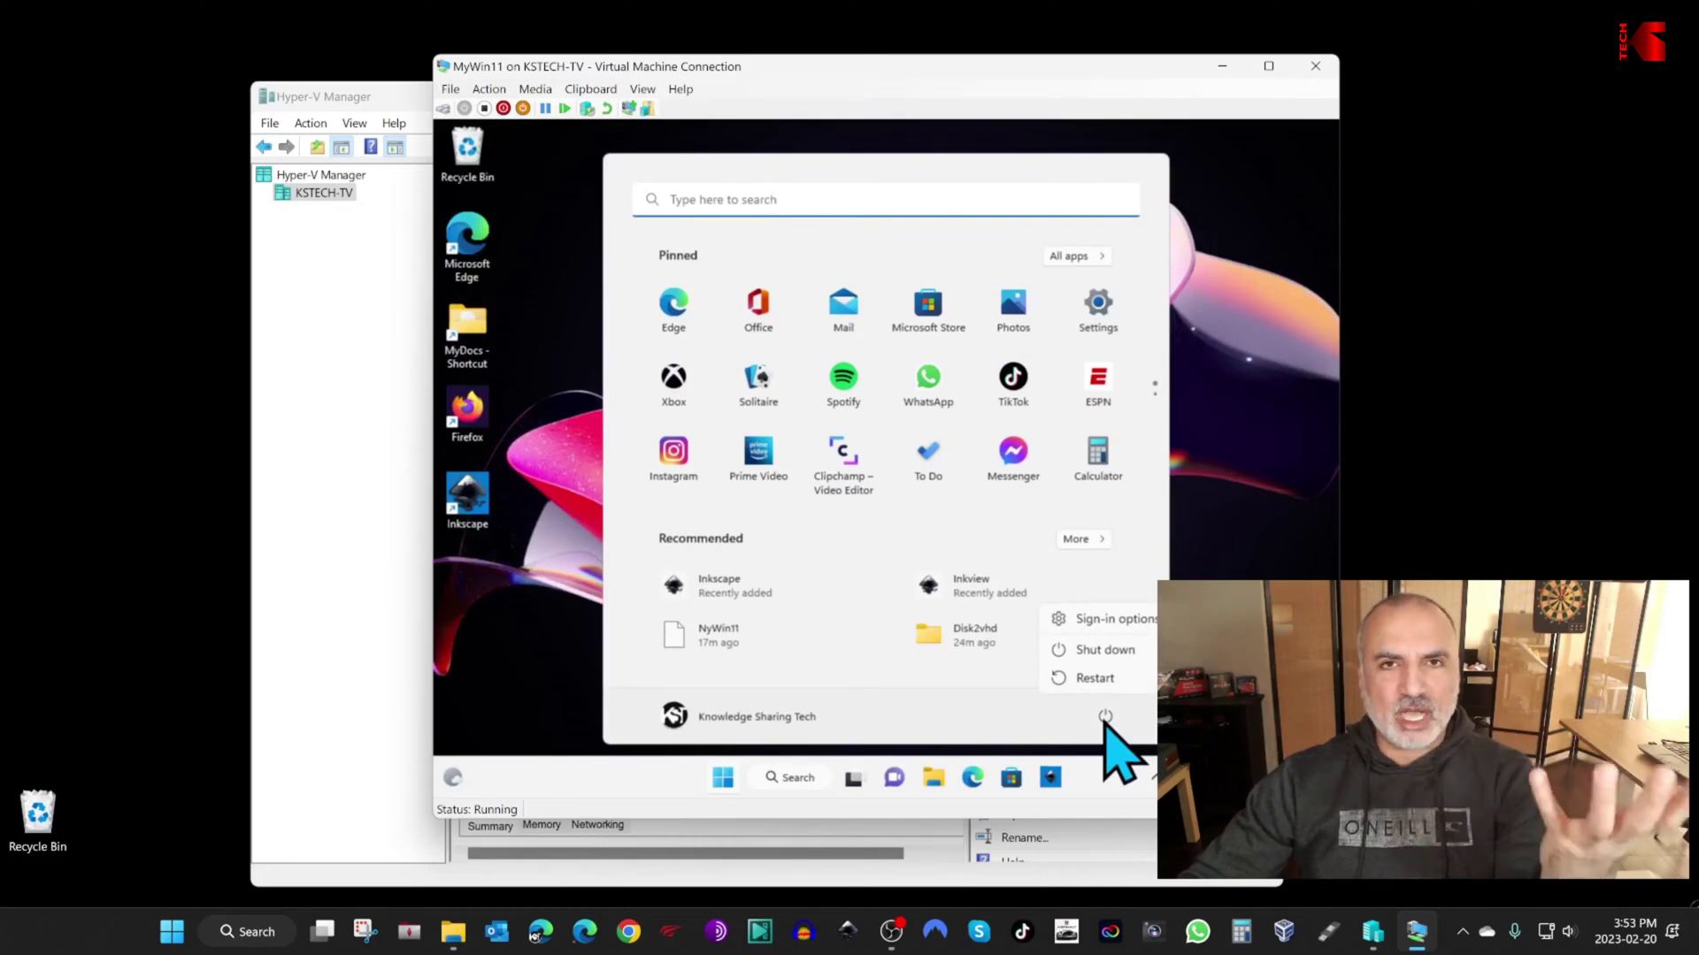
left_click(1095, 679)
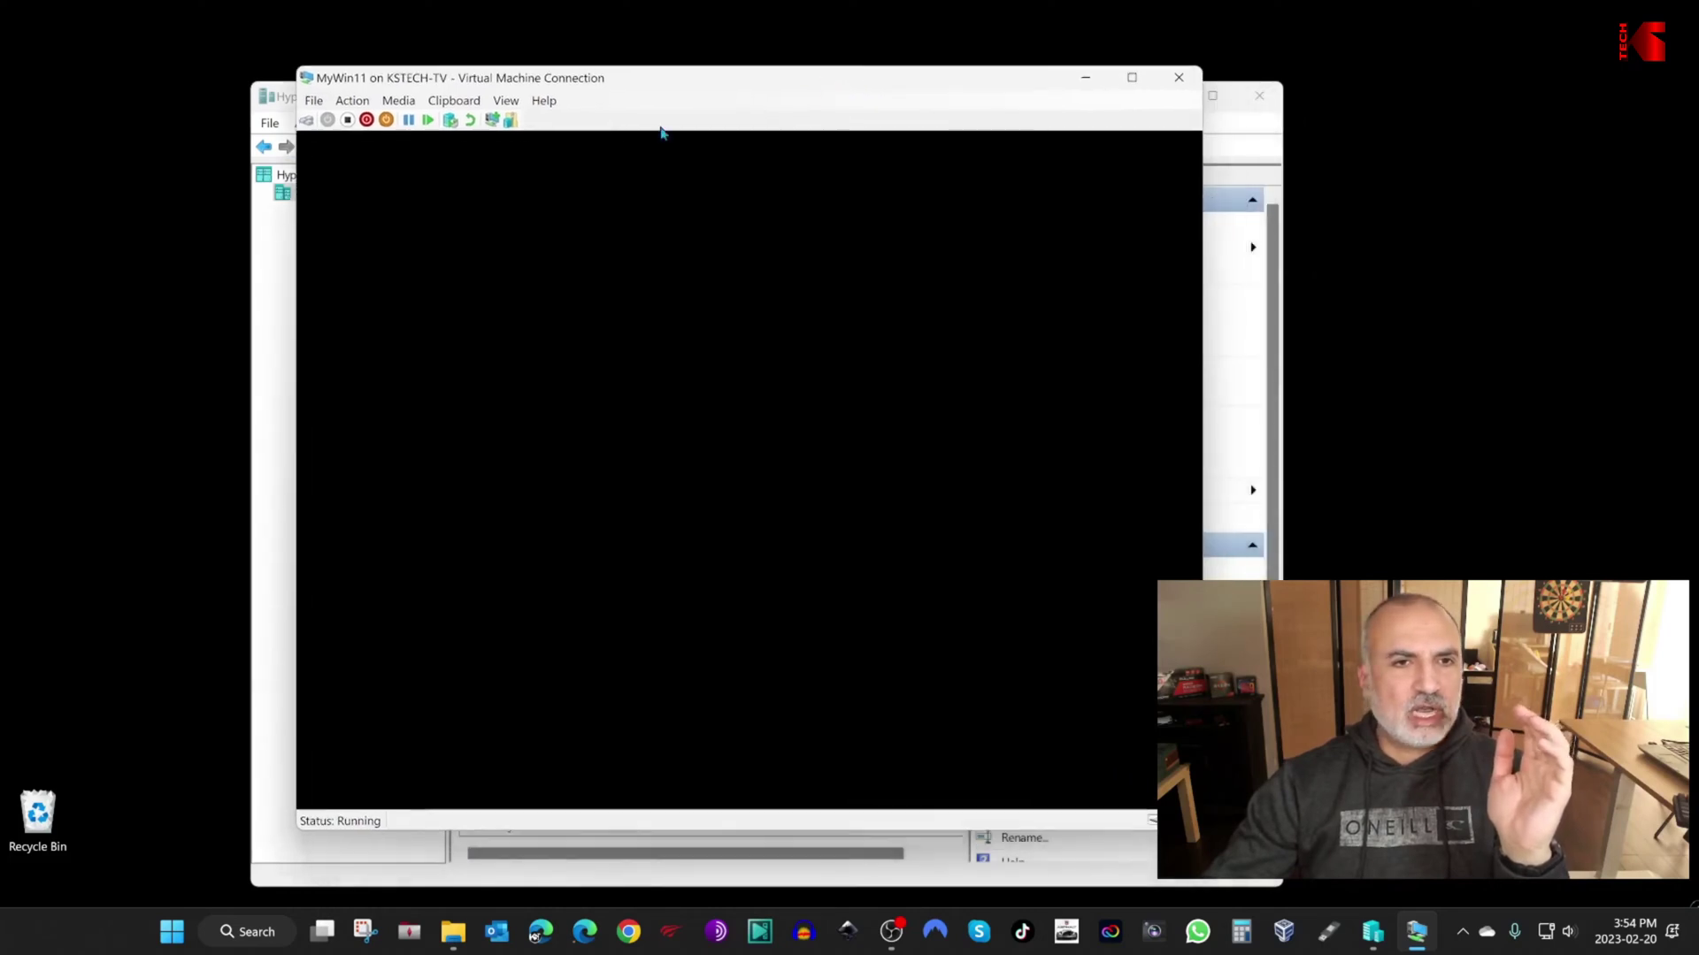
left_click(508, 101)
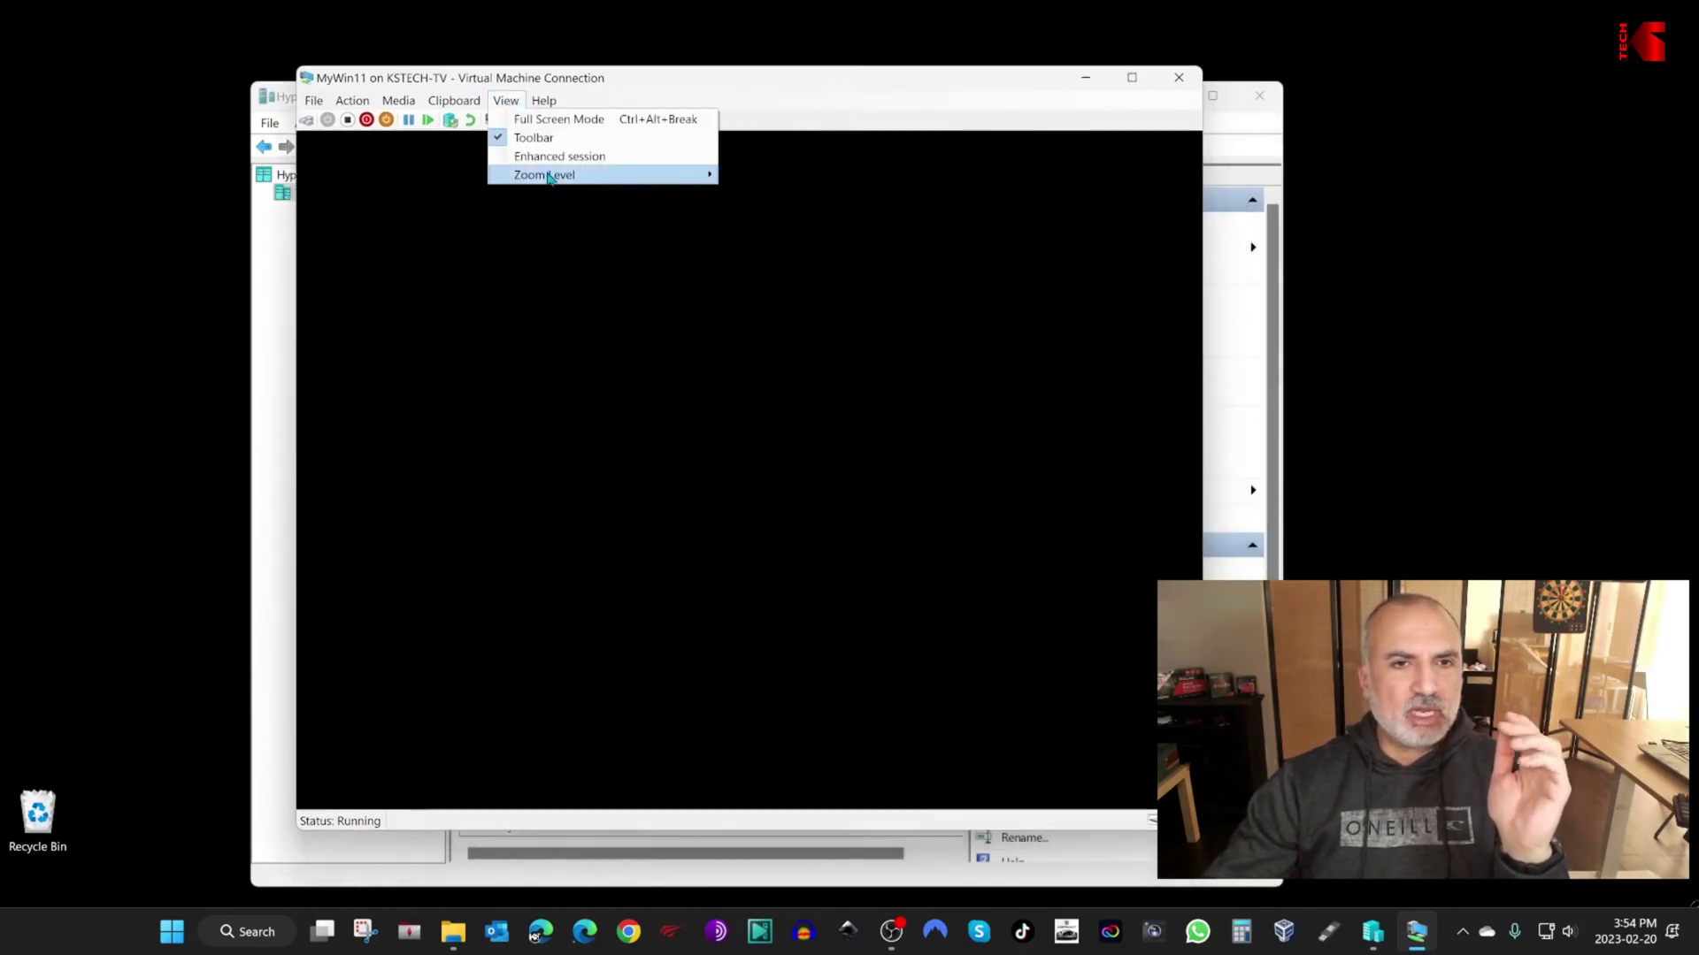
left_click(556, 155)
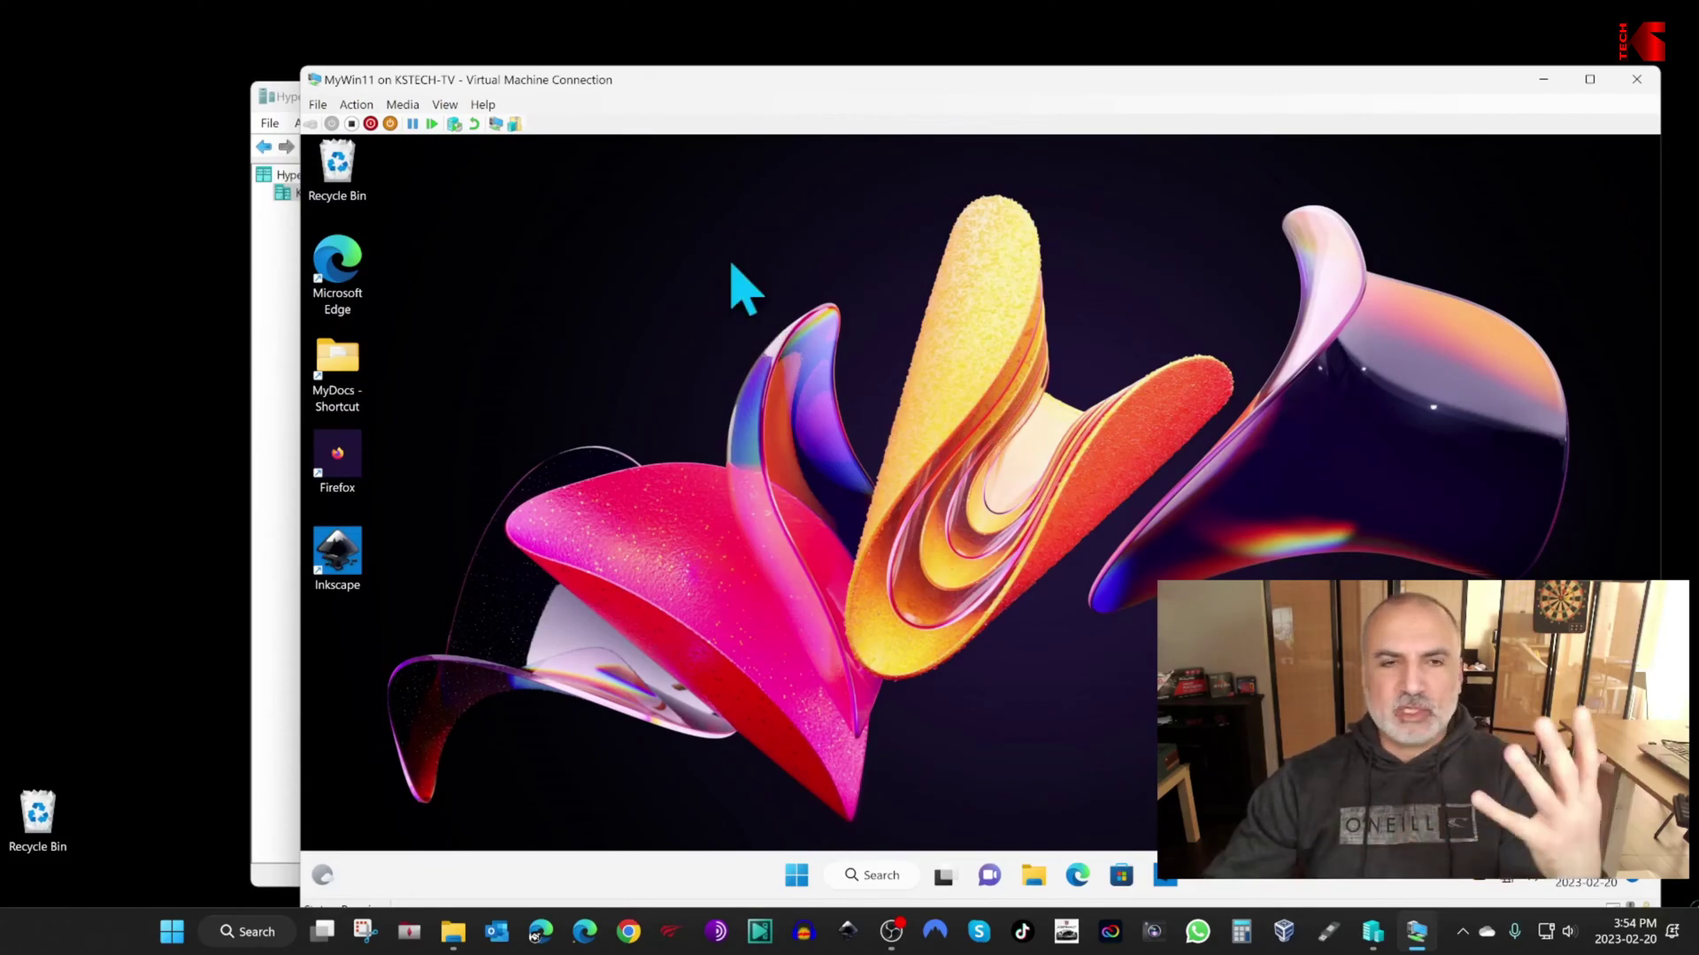
Step: Go full screen and open the 2nd-HD (D:) and Data (E:) drives in the guest's File Explorer
left_click(449, 105)
left_click(459, 124)
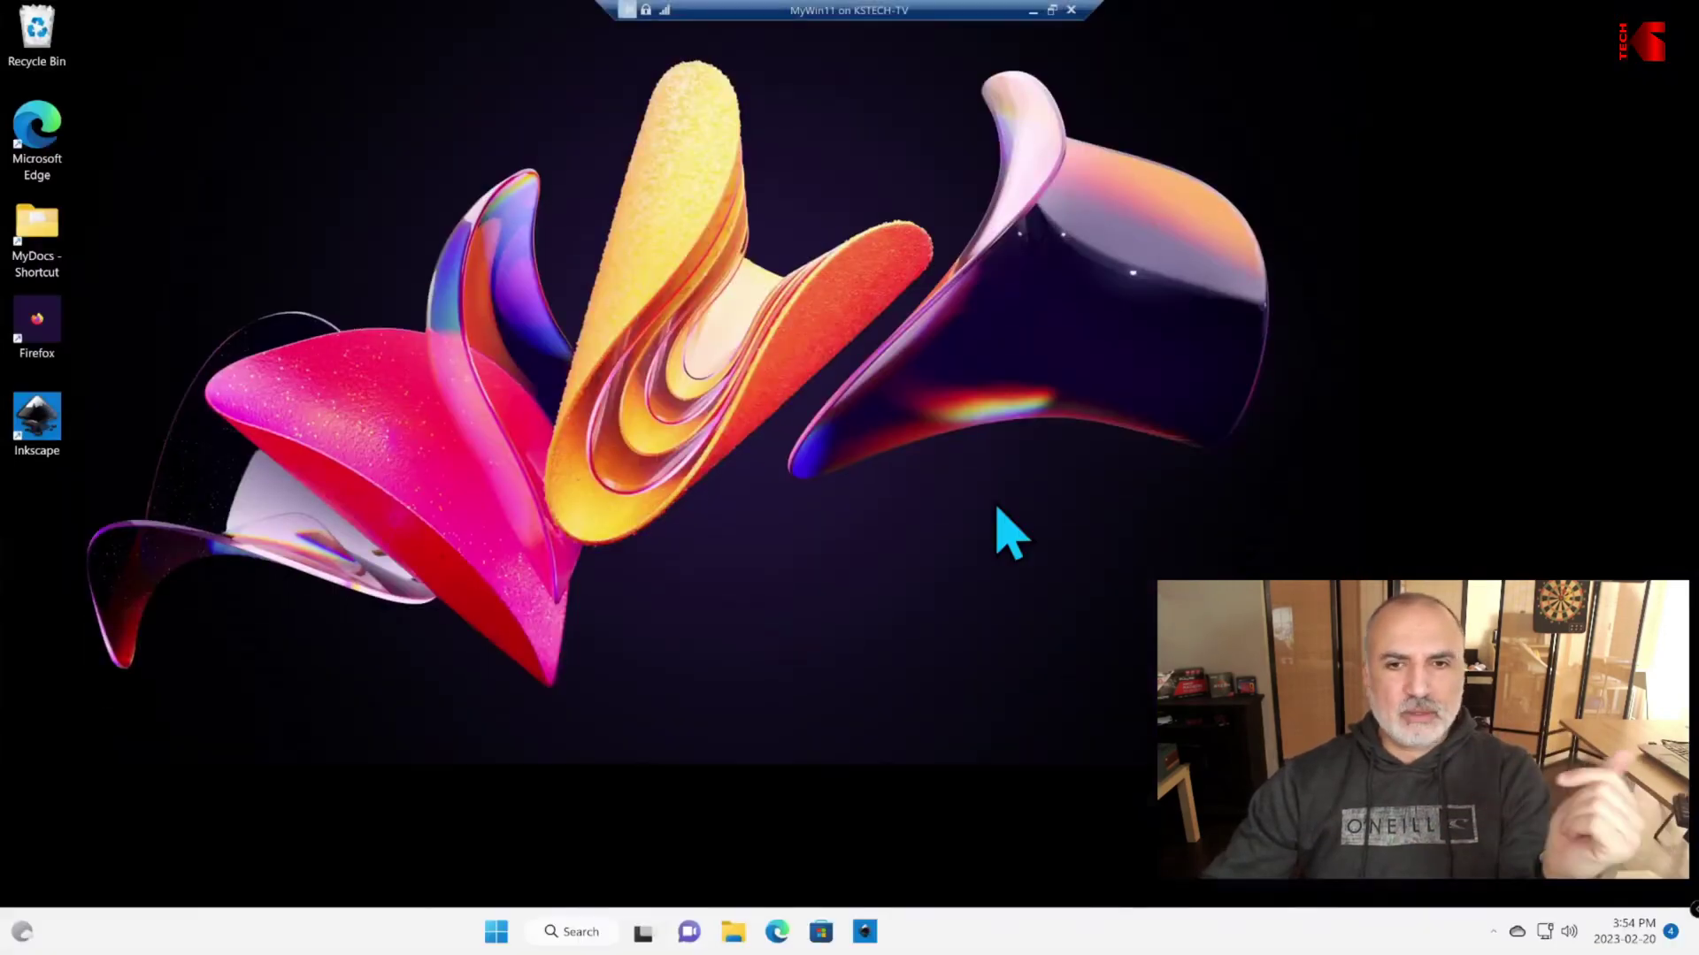
left_click(903, 938)
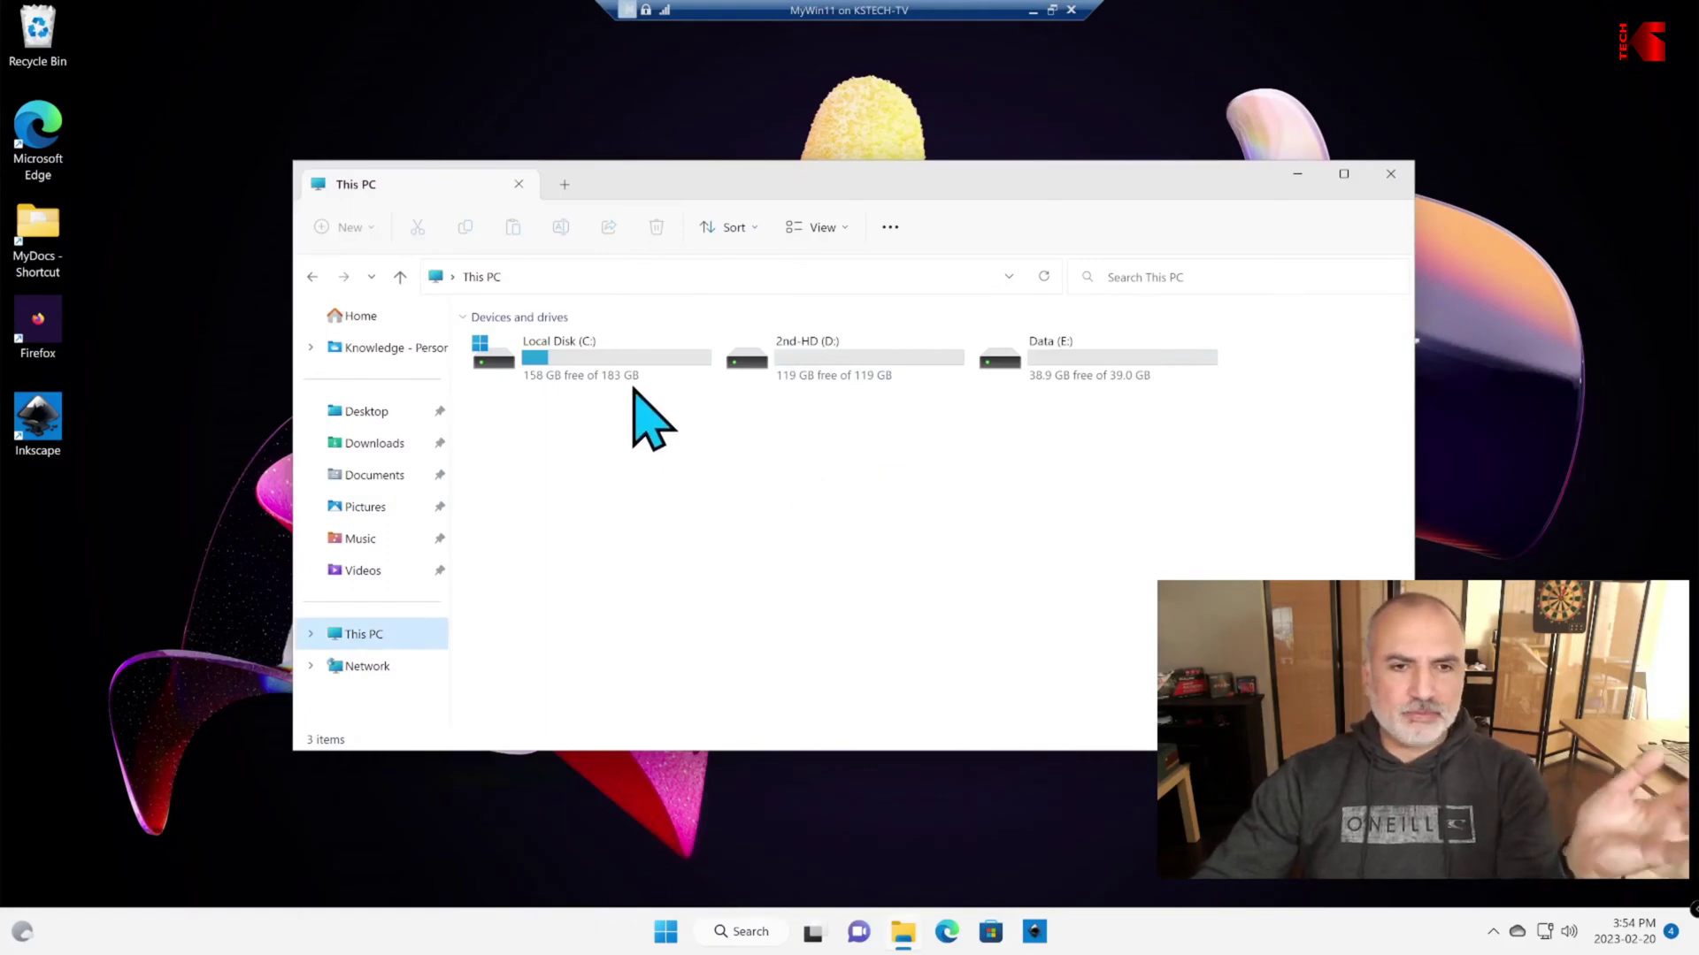
left_click(618, 363)
double_click(808, 380)
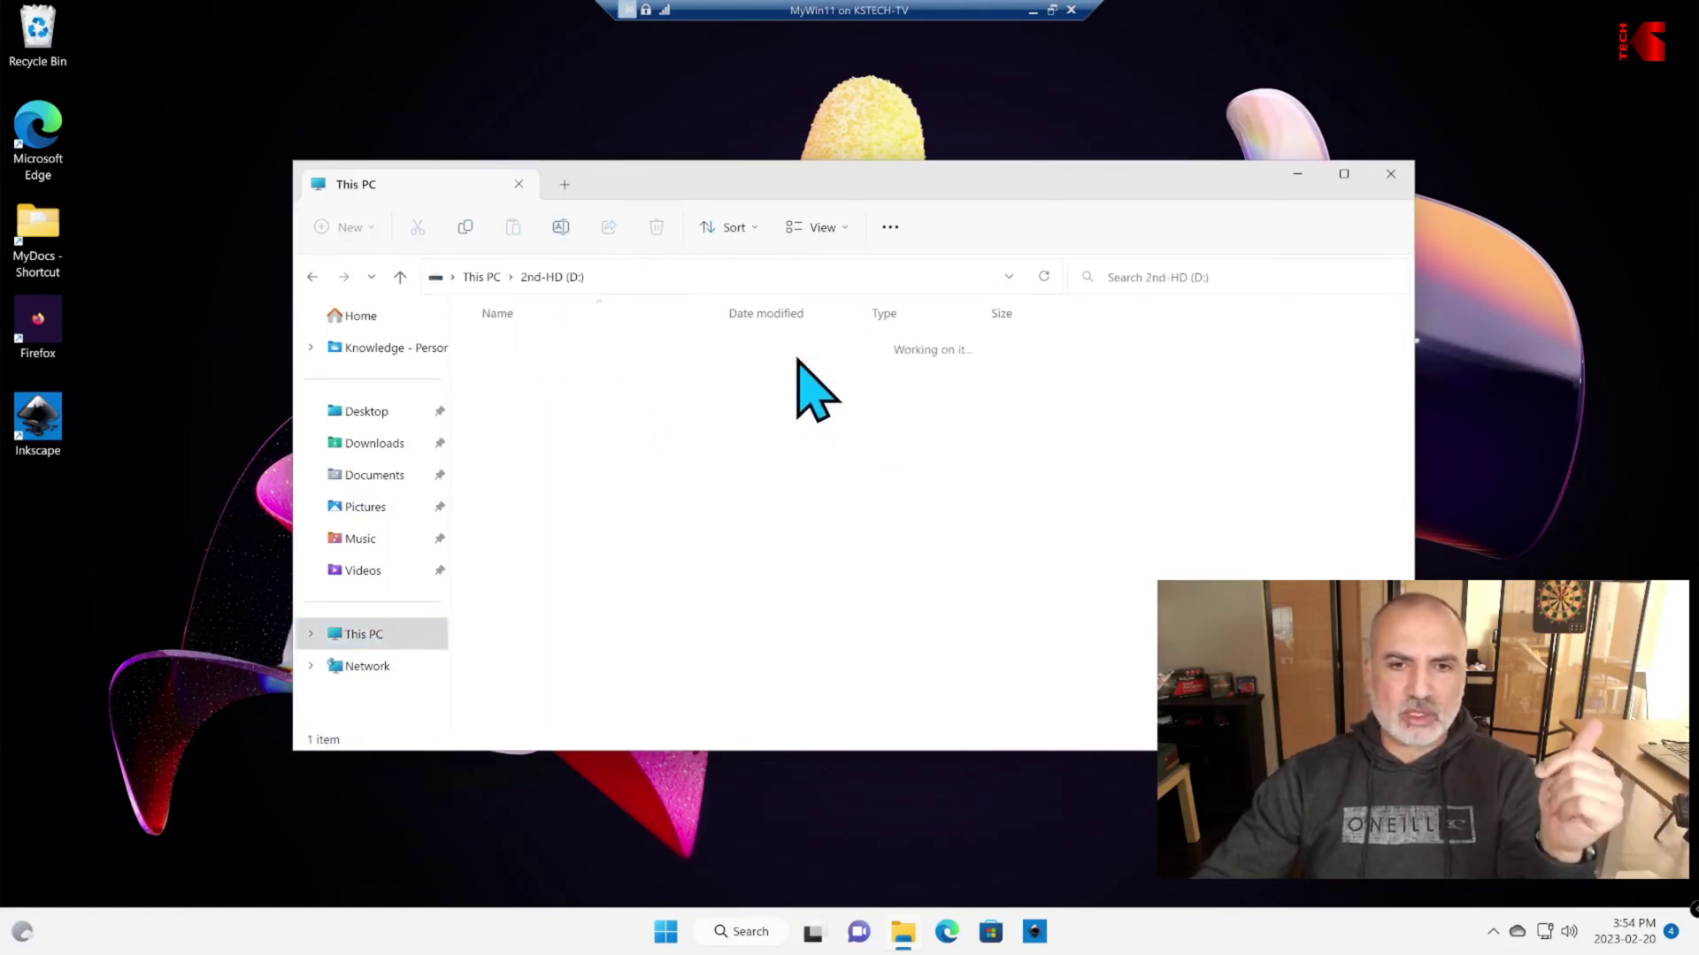
key("alt+Left")
double_click(1051, 371)
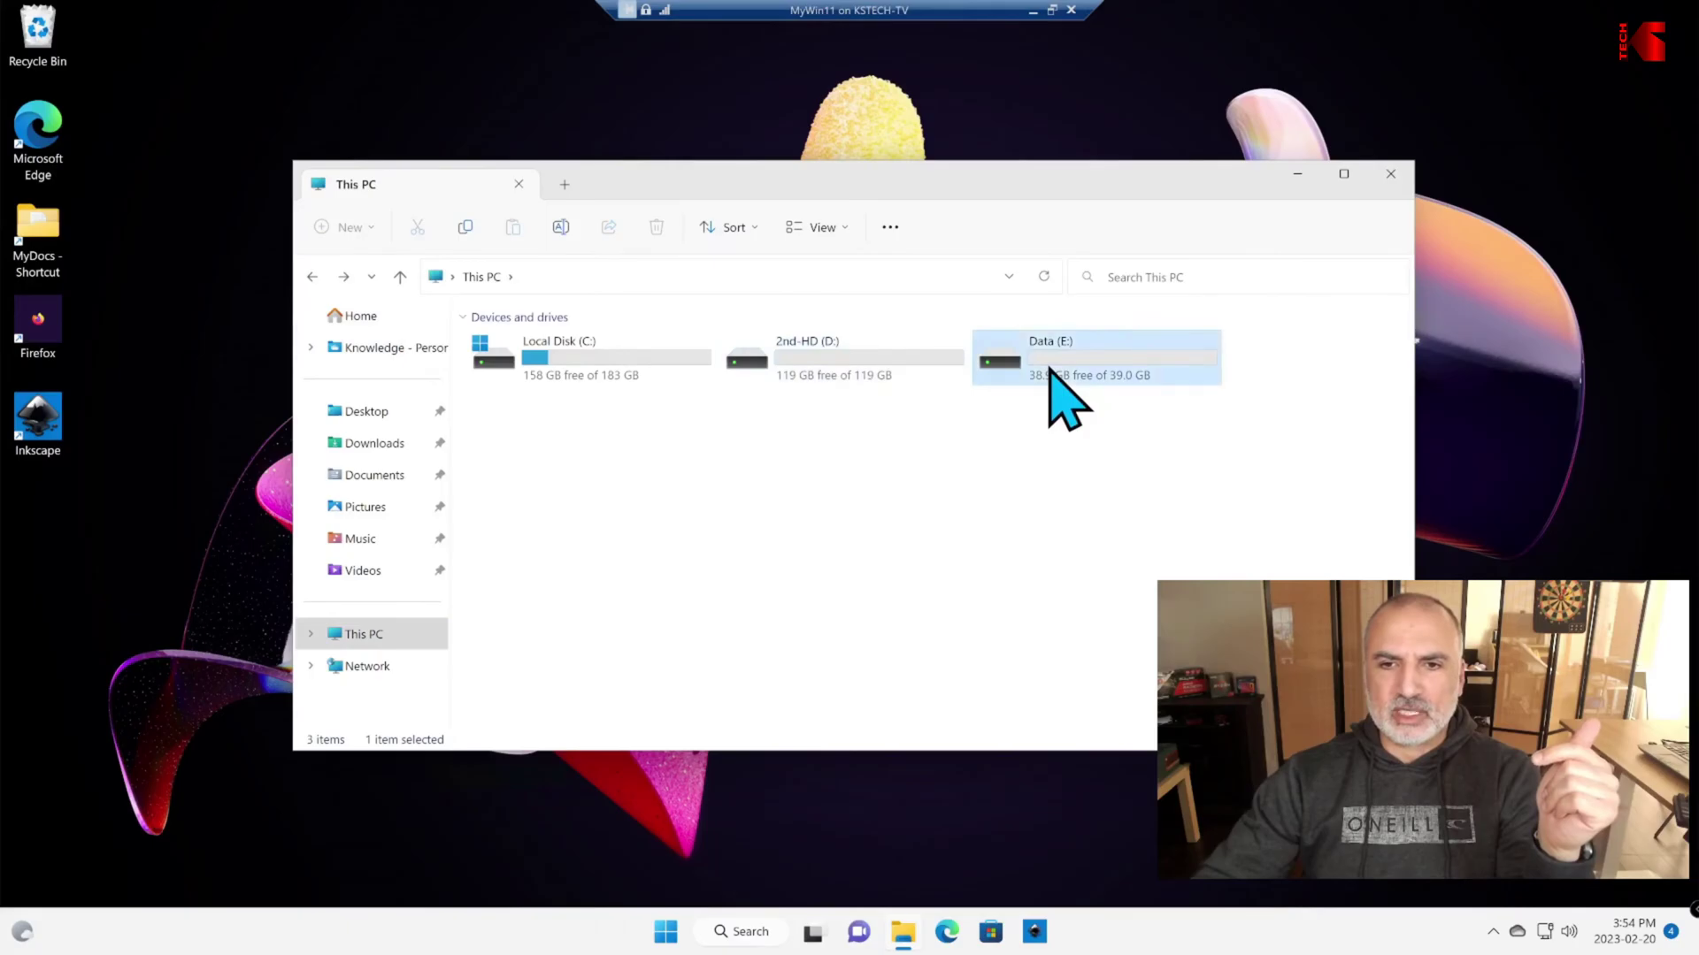